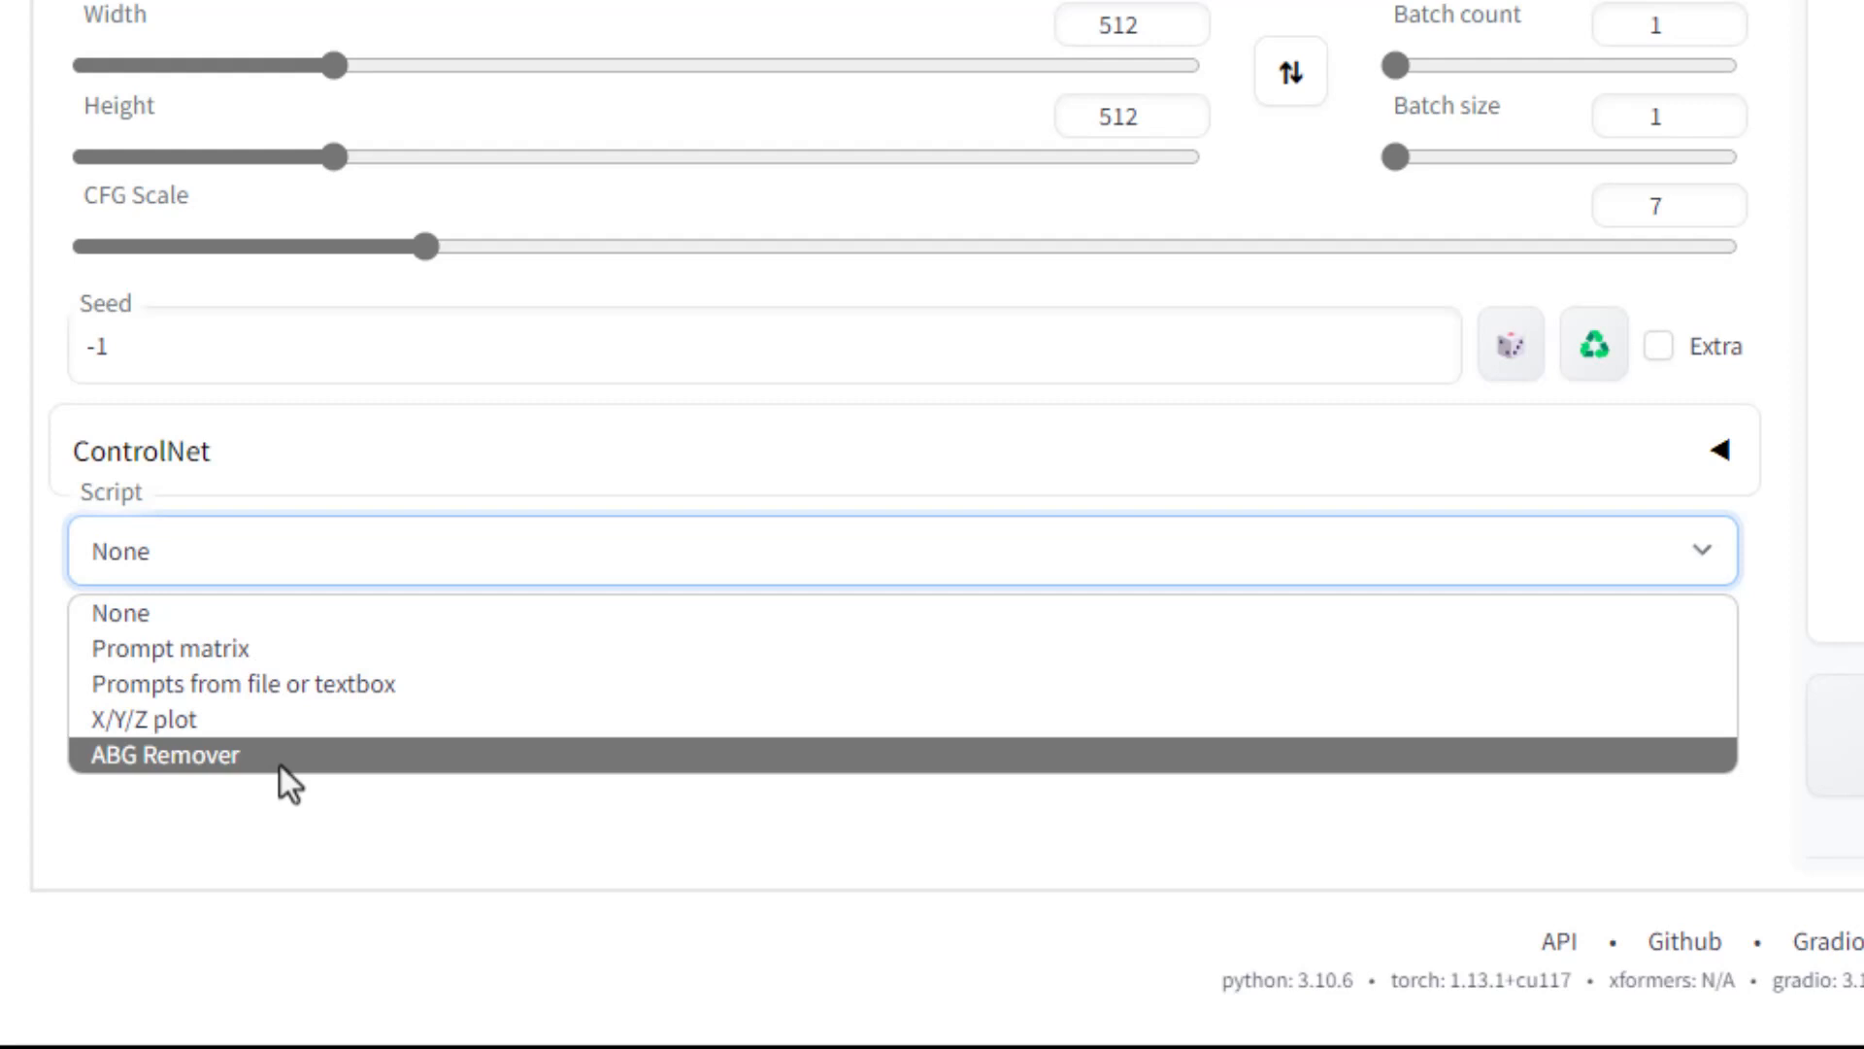
Step: Load the available extensions from the extension index and browse the list
click(307, 840)
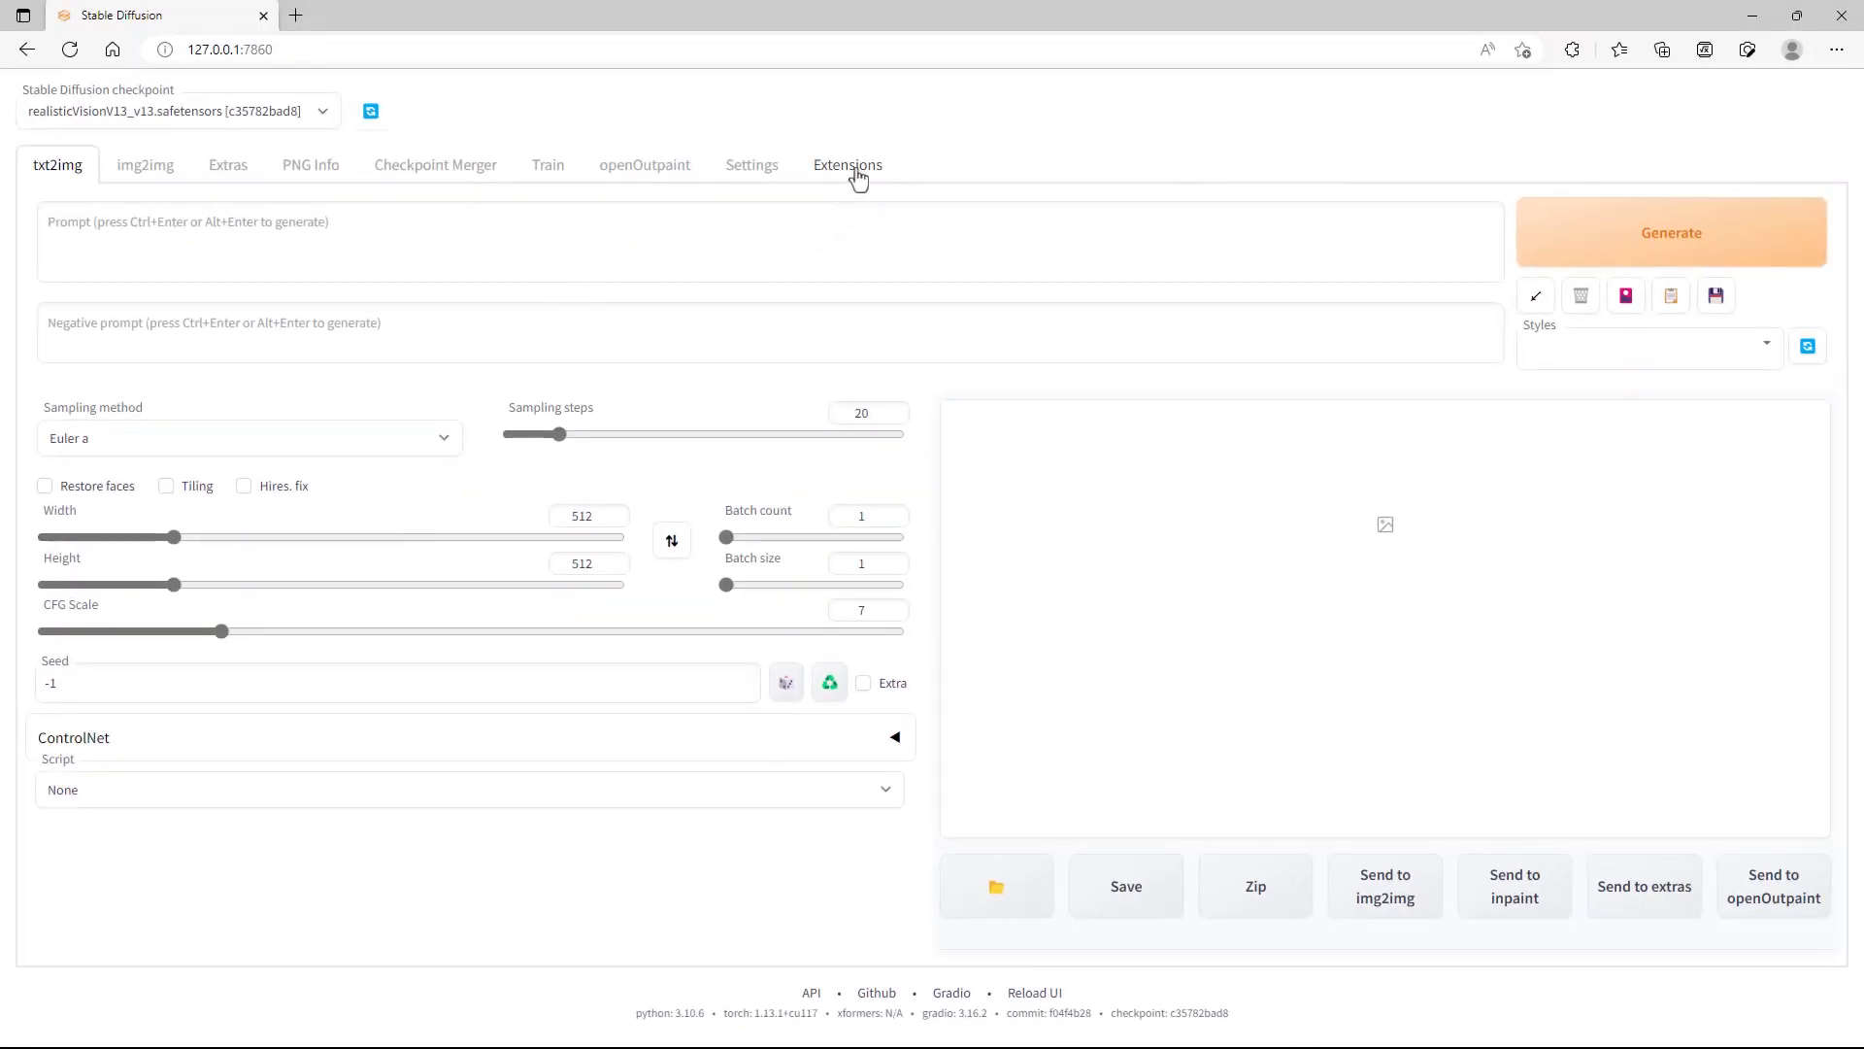
click(858, 177)
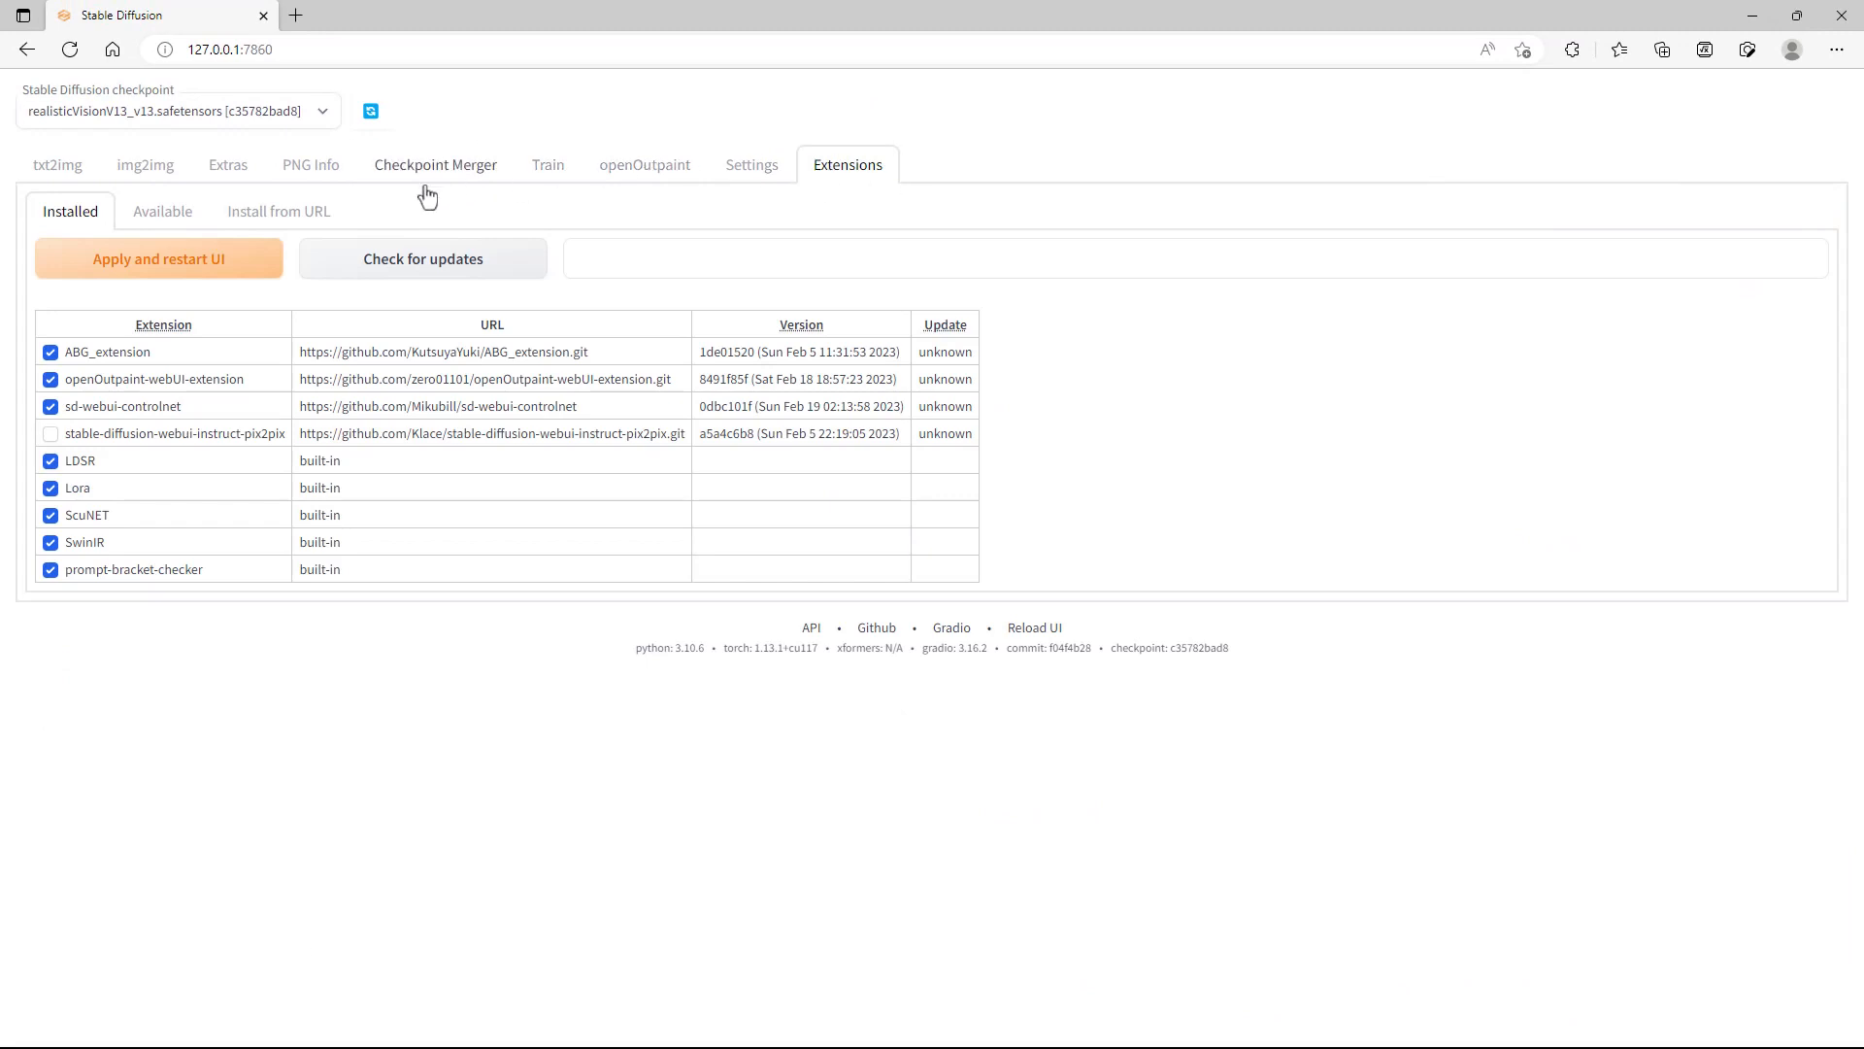
click(167, 216)
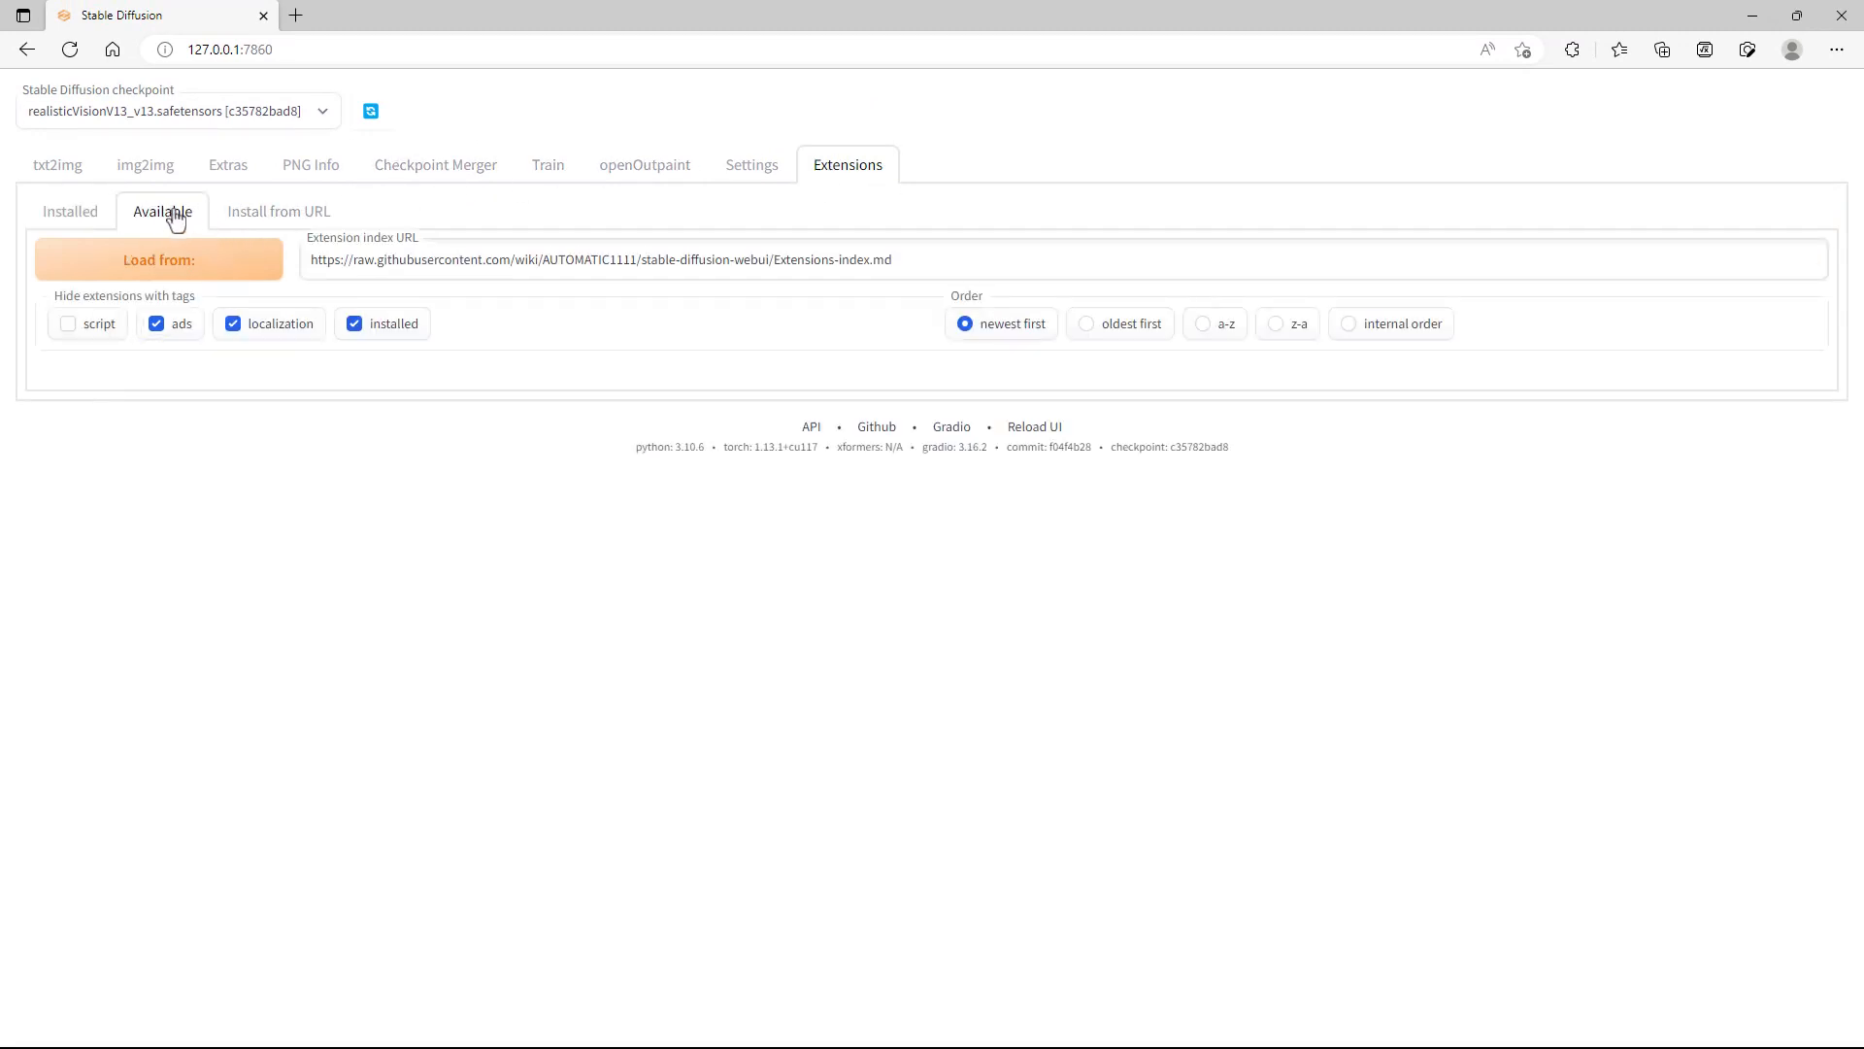
click(200, 270)
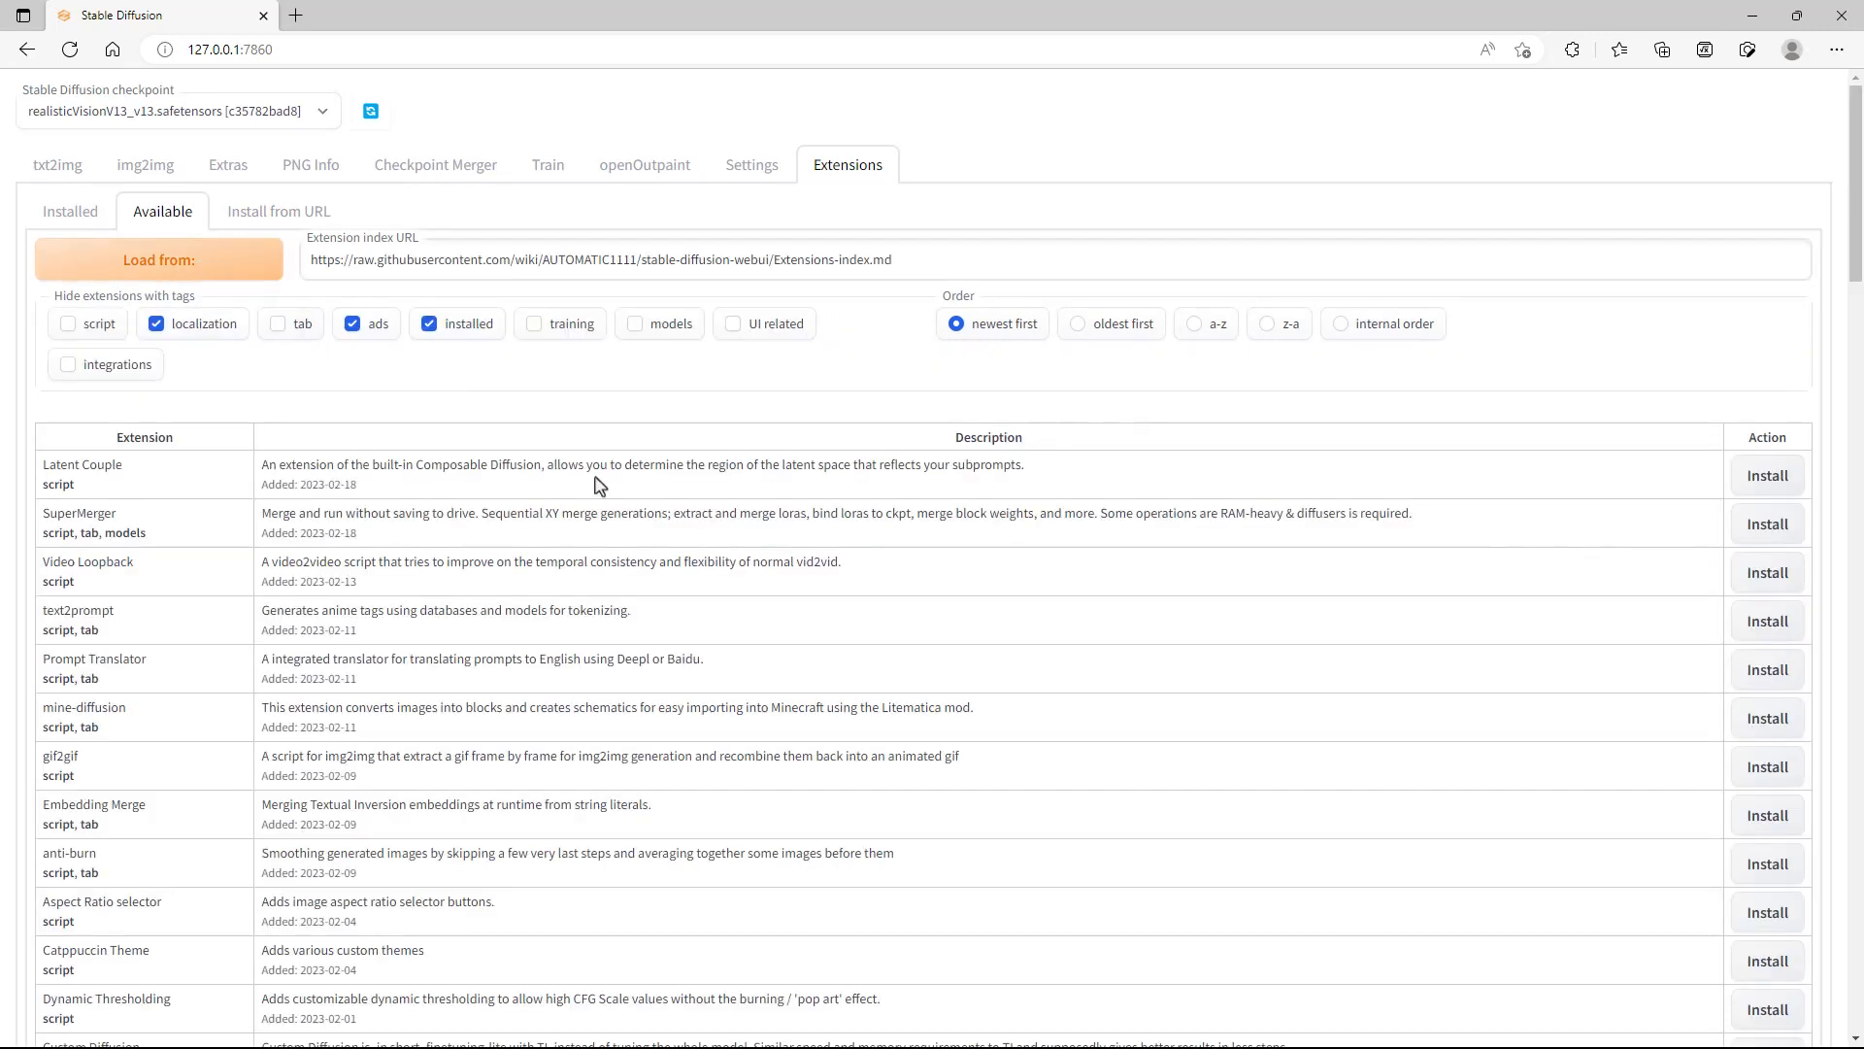
scroll(500, 533, down, 3)
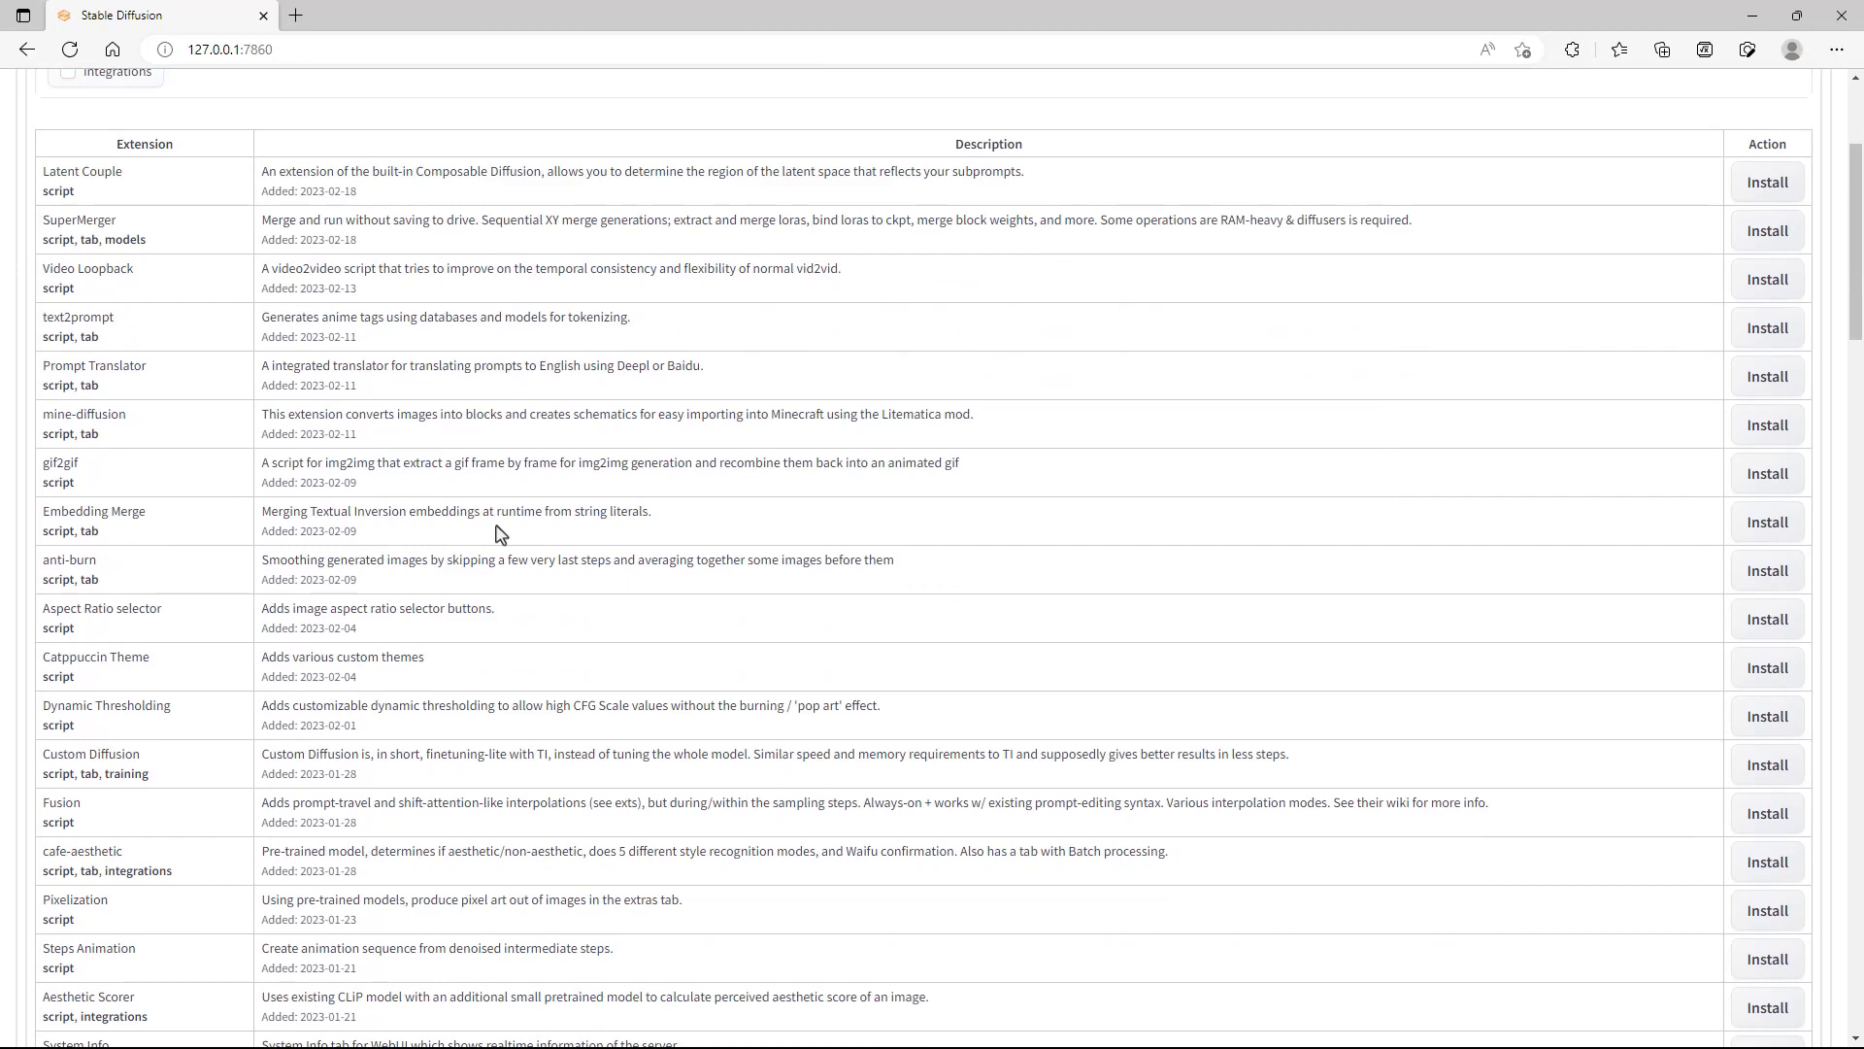
scroll(499, 533, down, 5)
scroll(499, 533, up, 8)
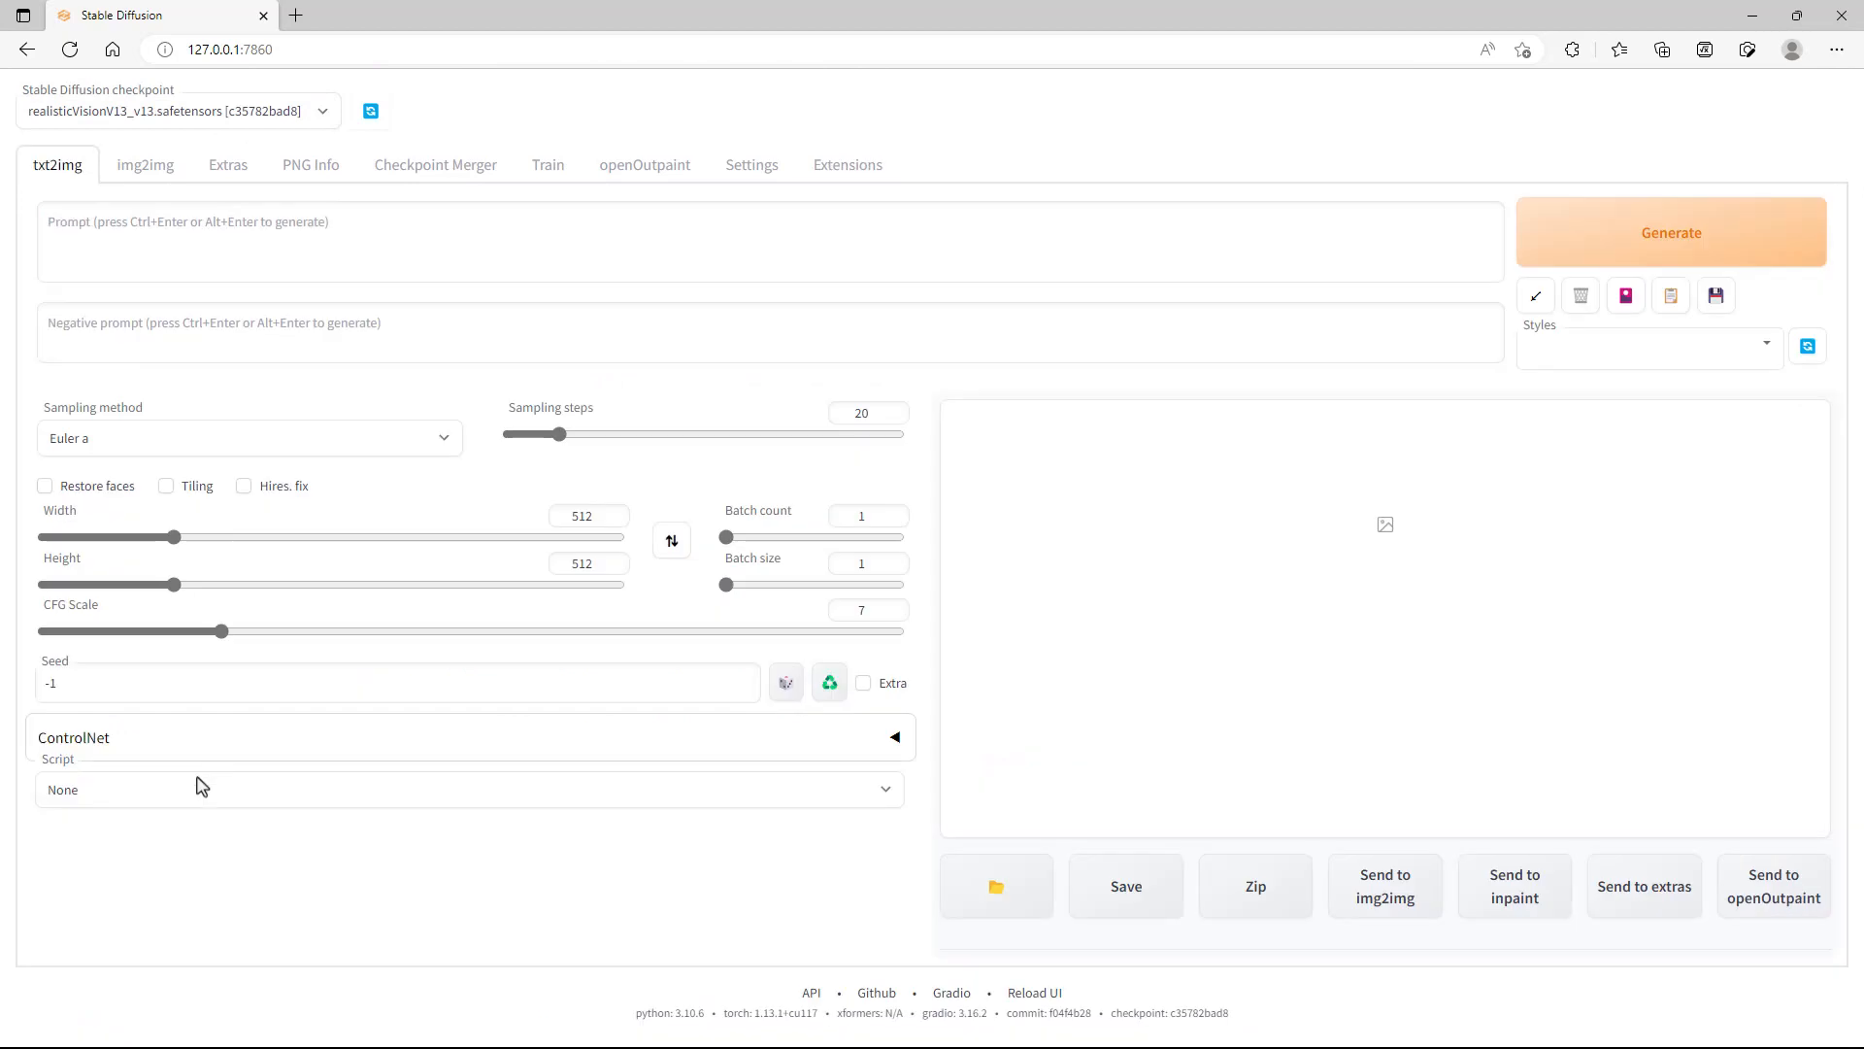
Step: Check the txt2img script choices for ABG Remover and review the installed extensions
click(201, 786)
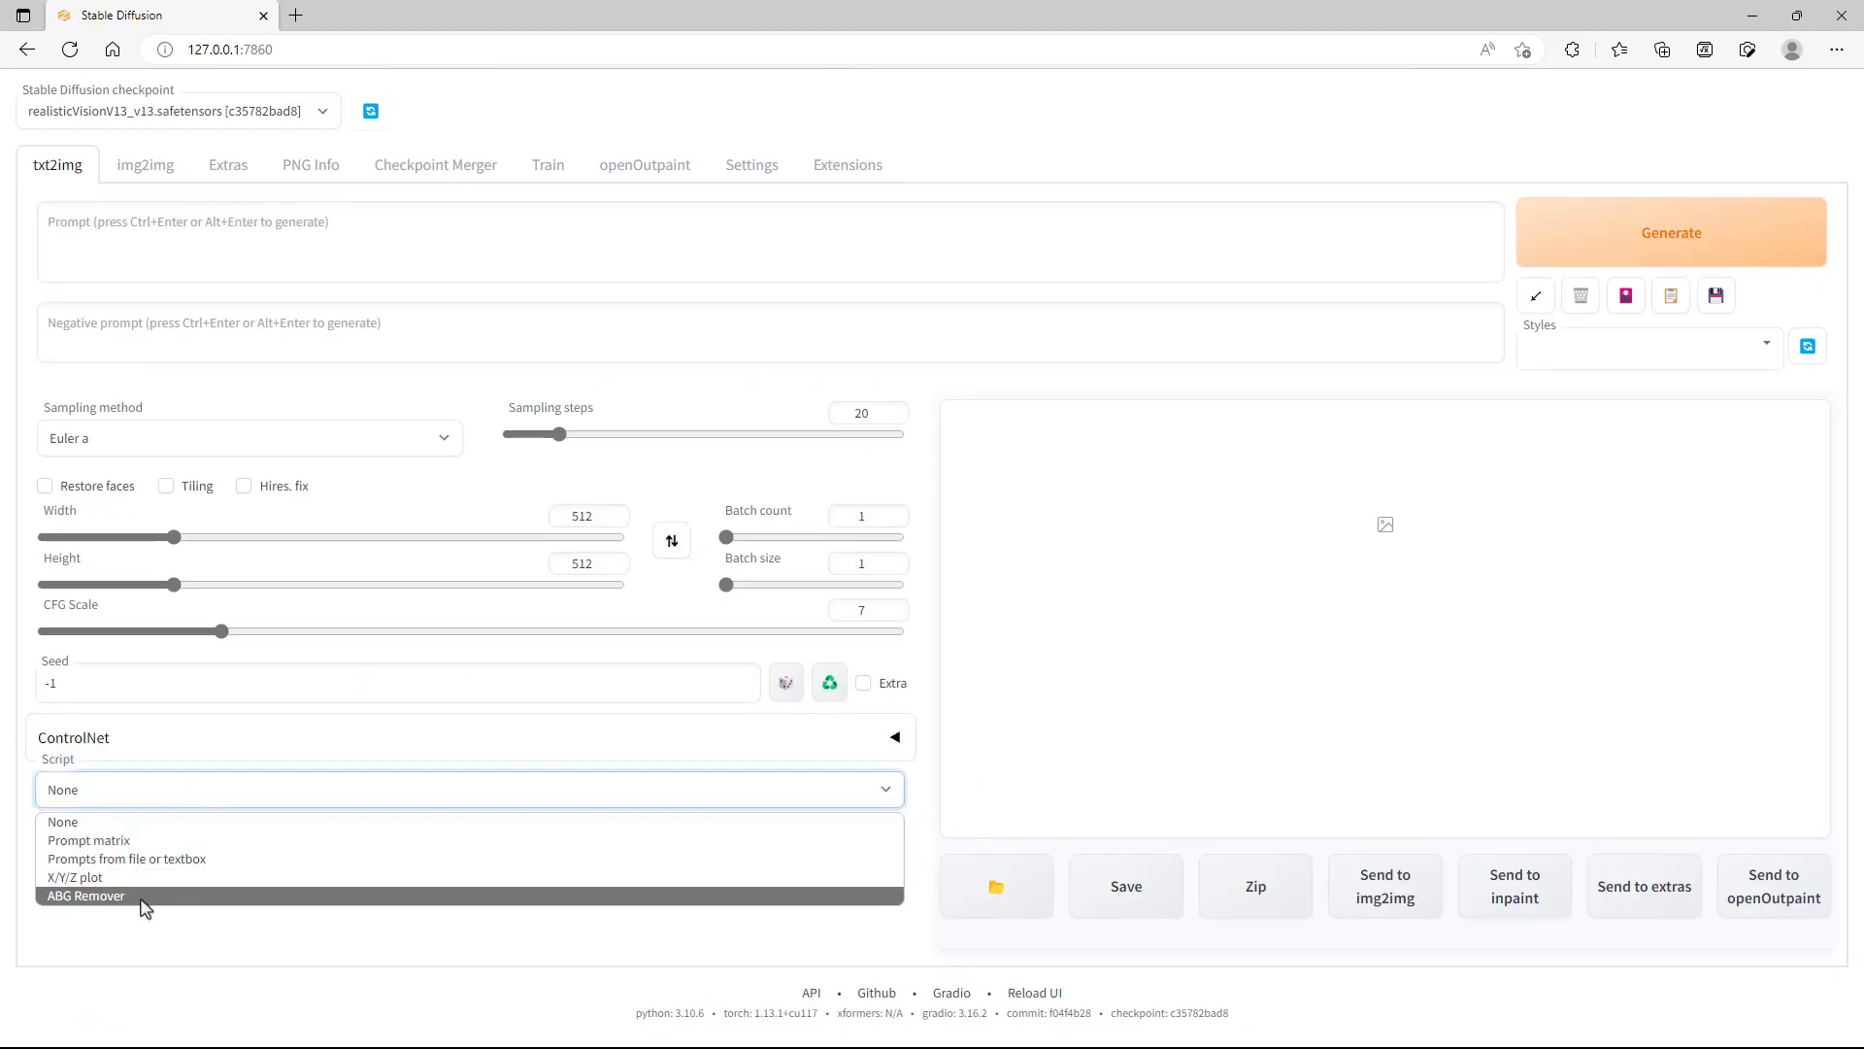
click(843, 167)
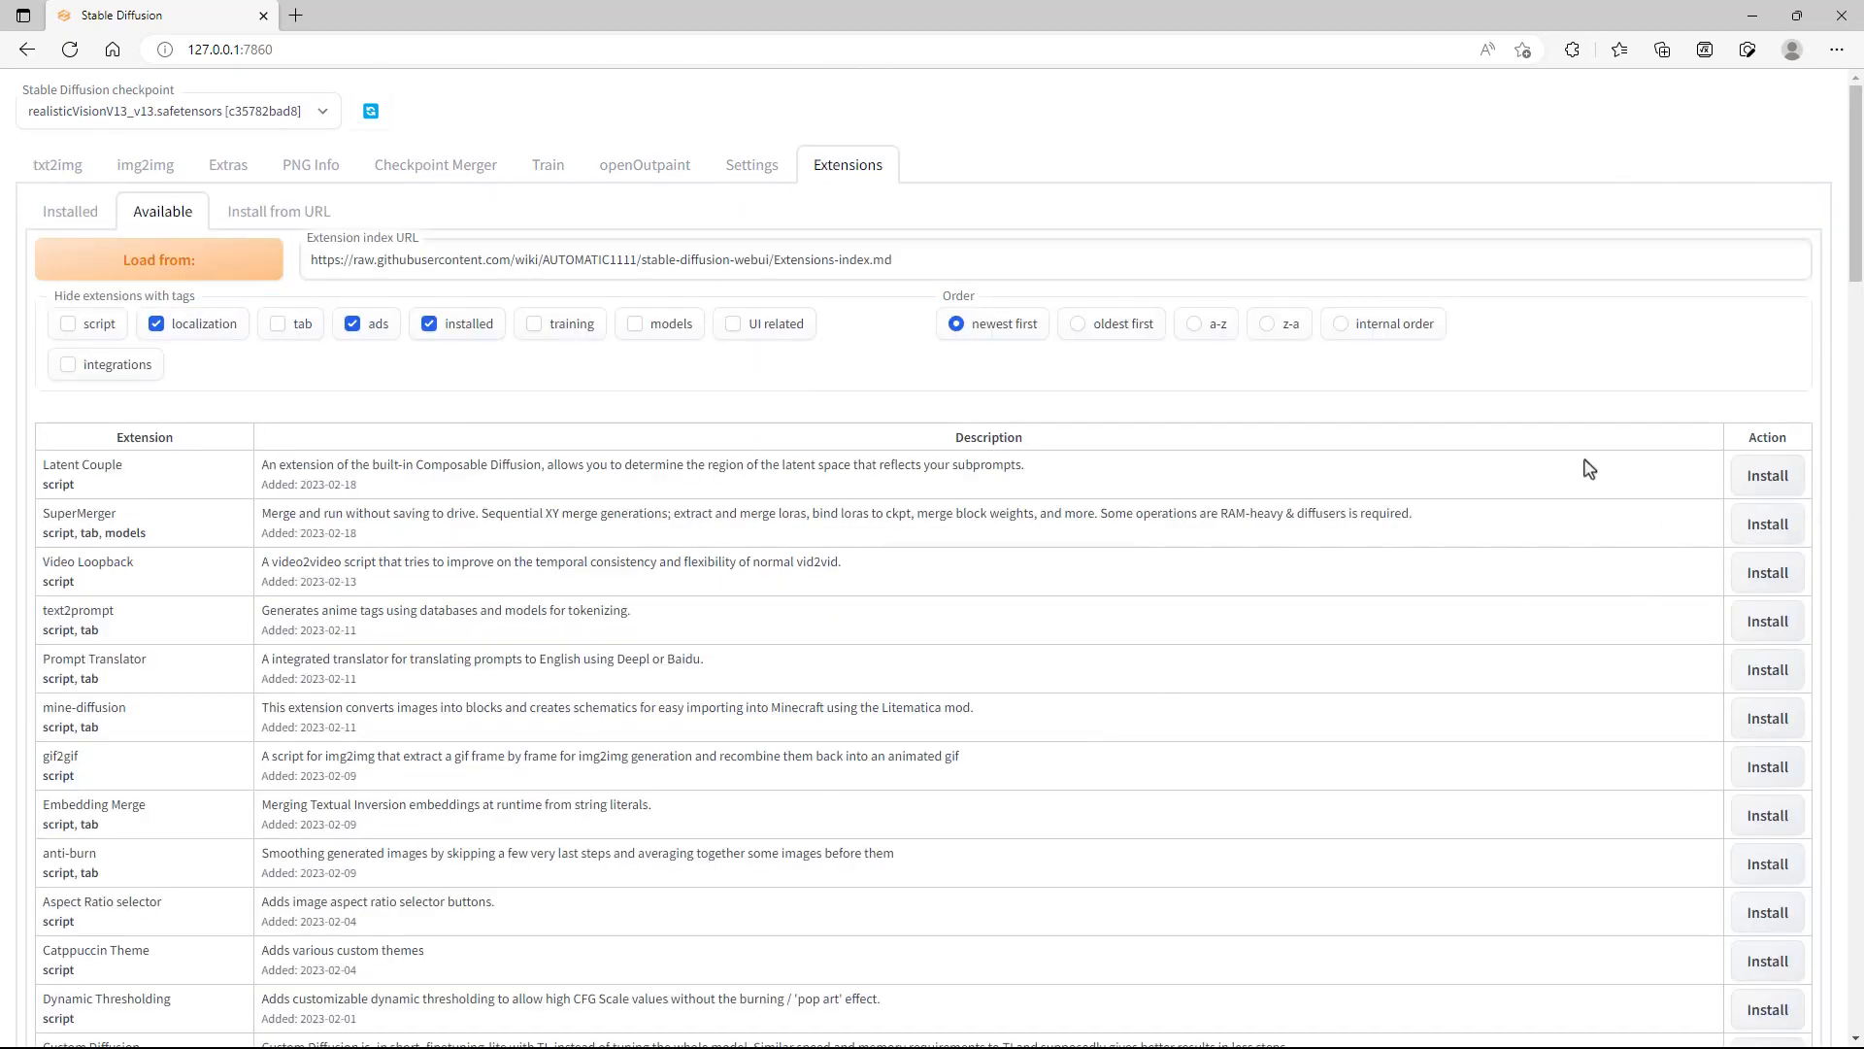
click(55, 221)
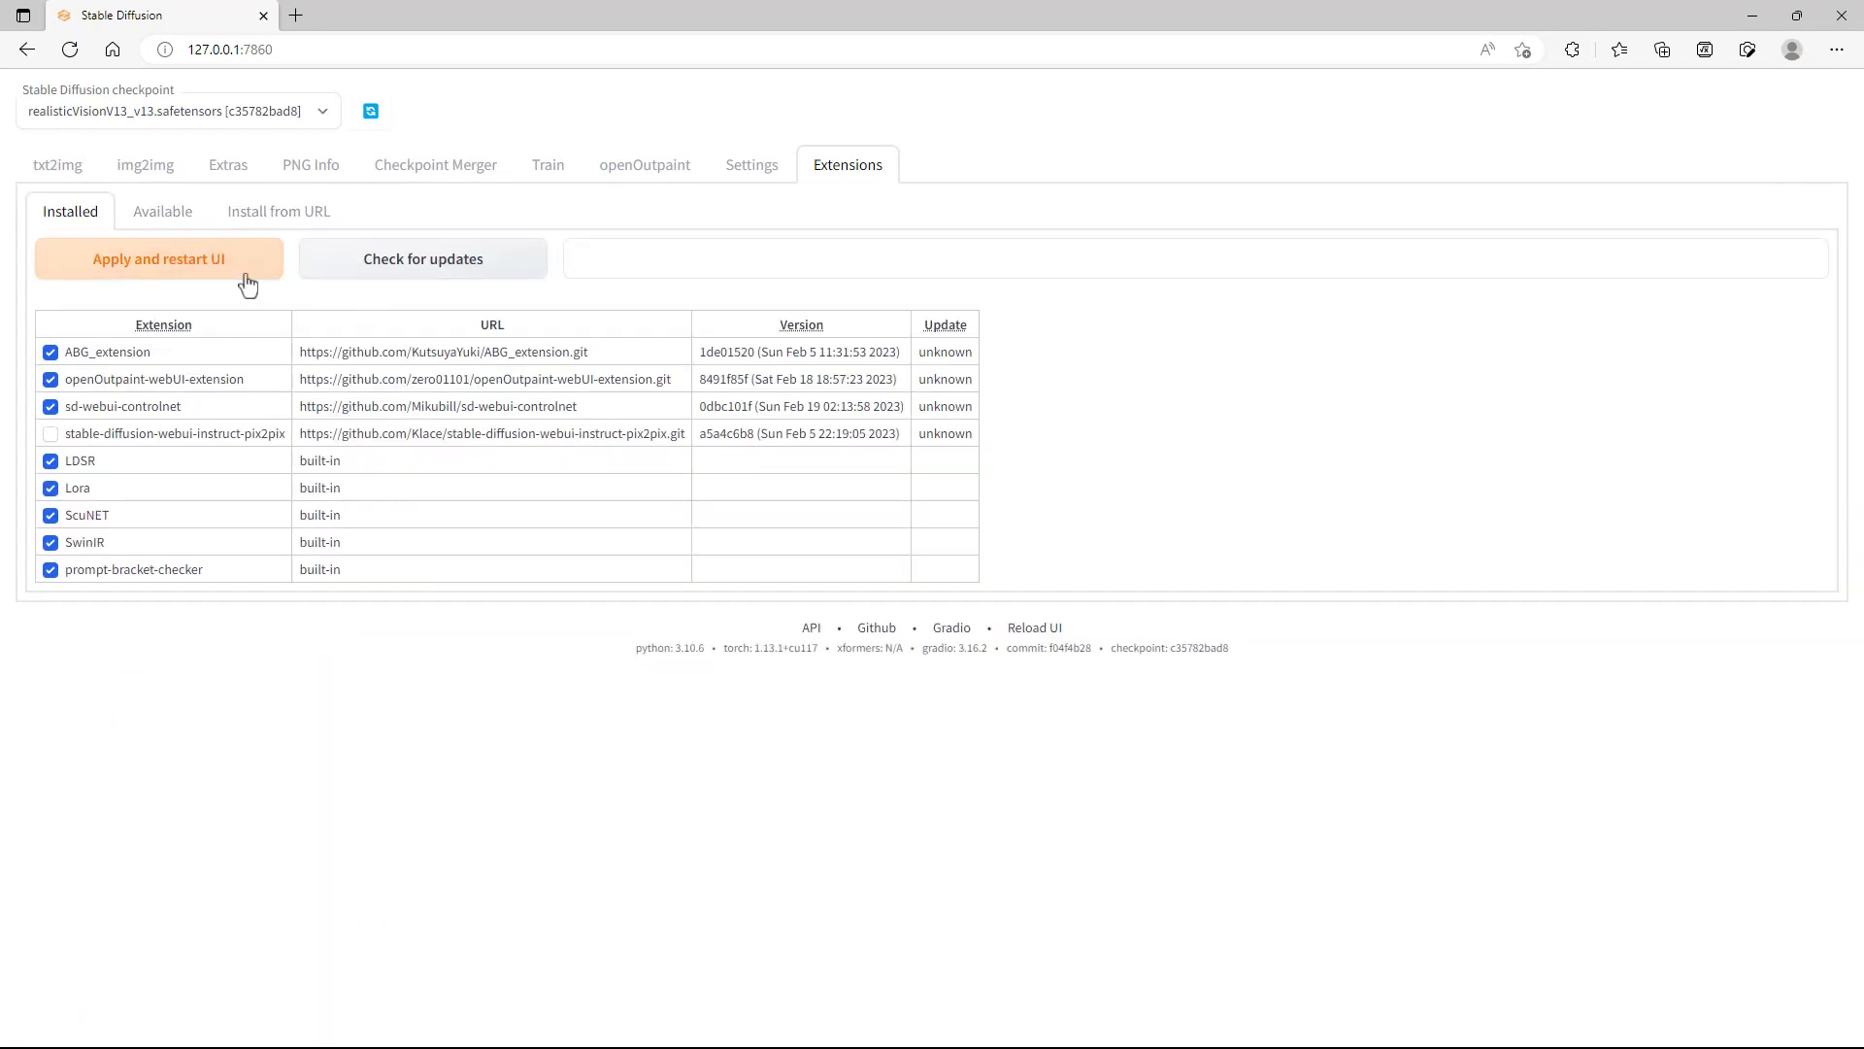
click(182, 218)
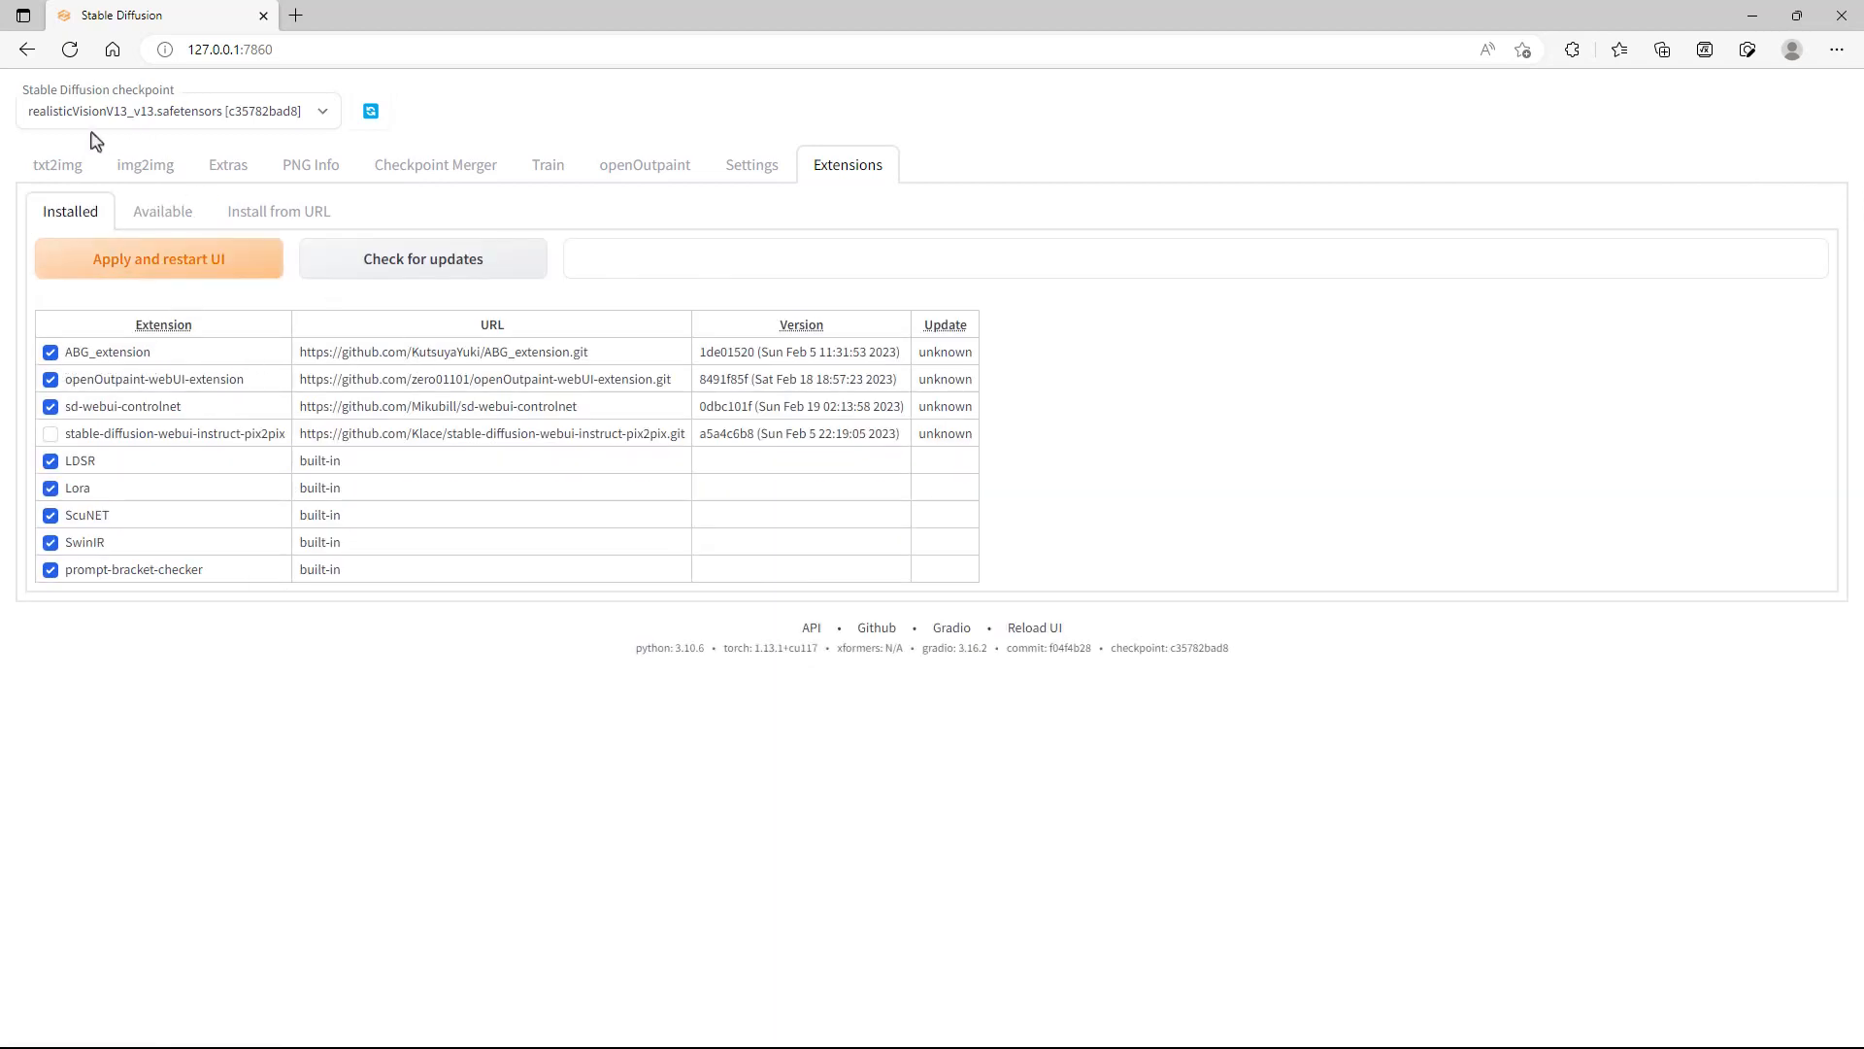
click(49, 175)
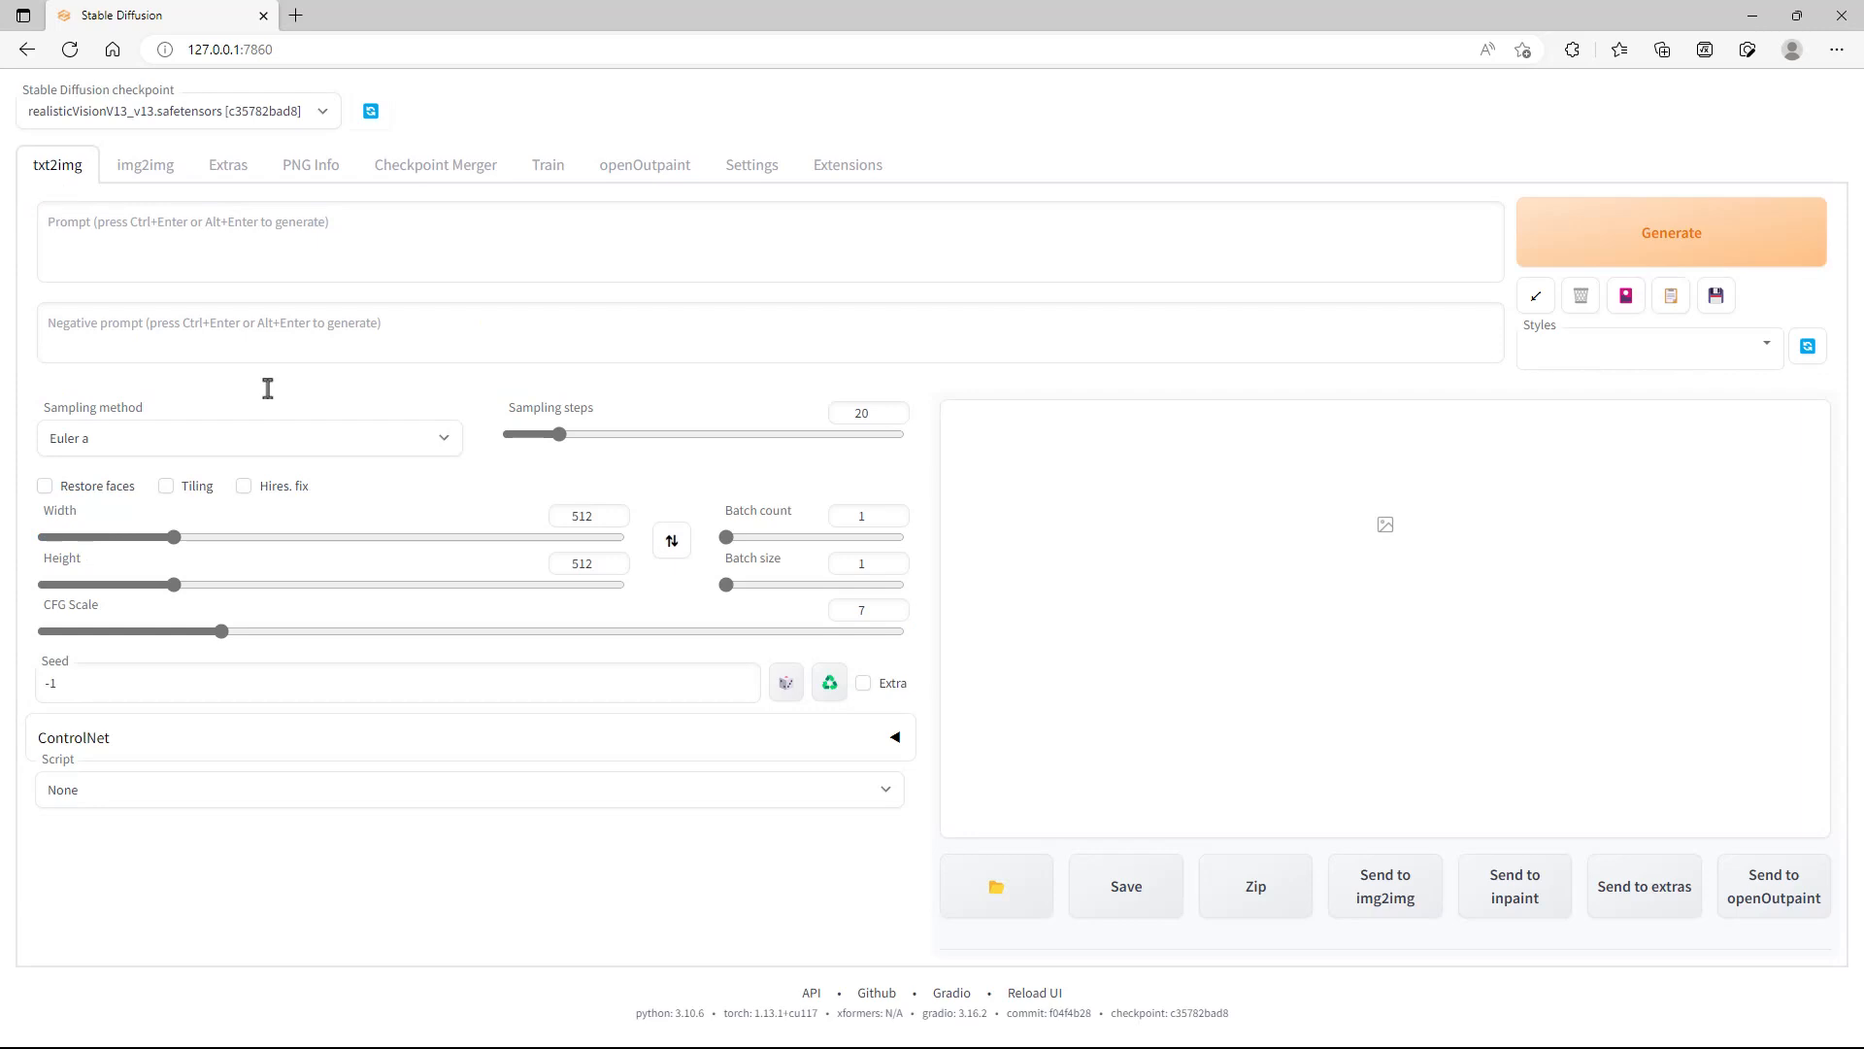
click(356, 799)
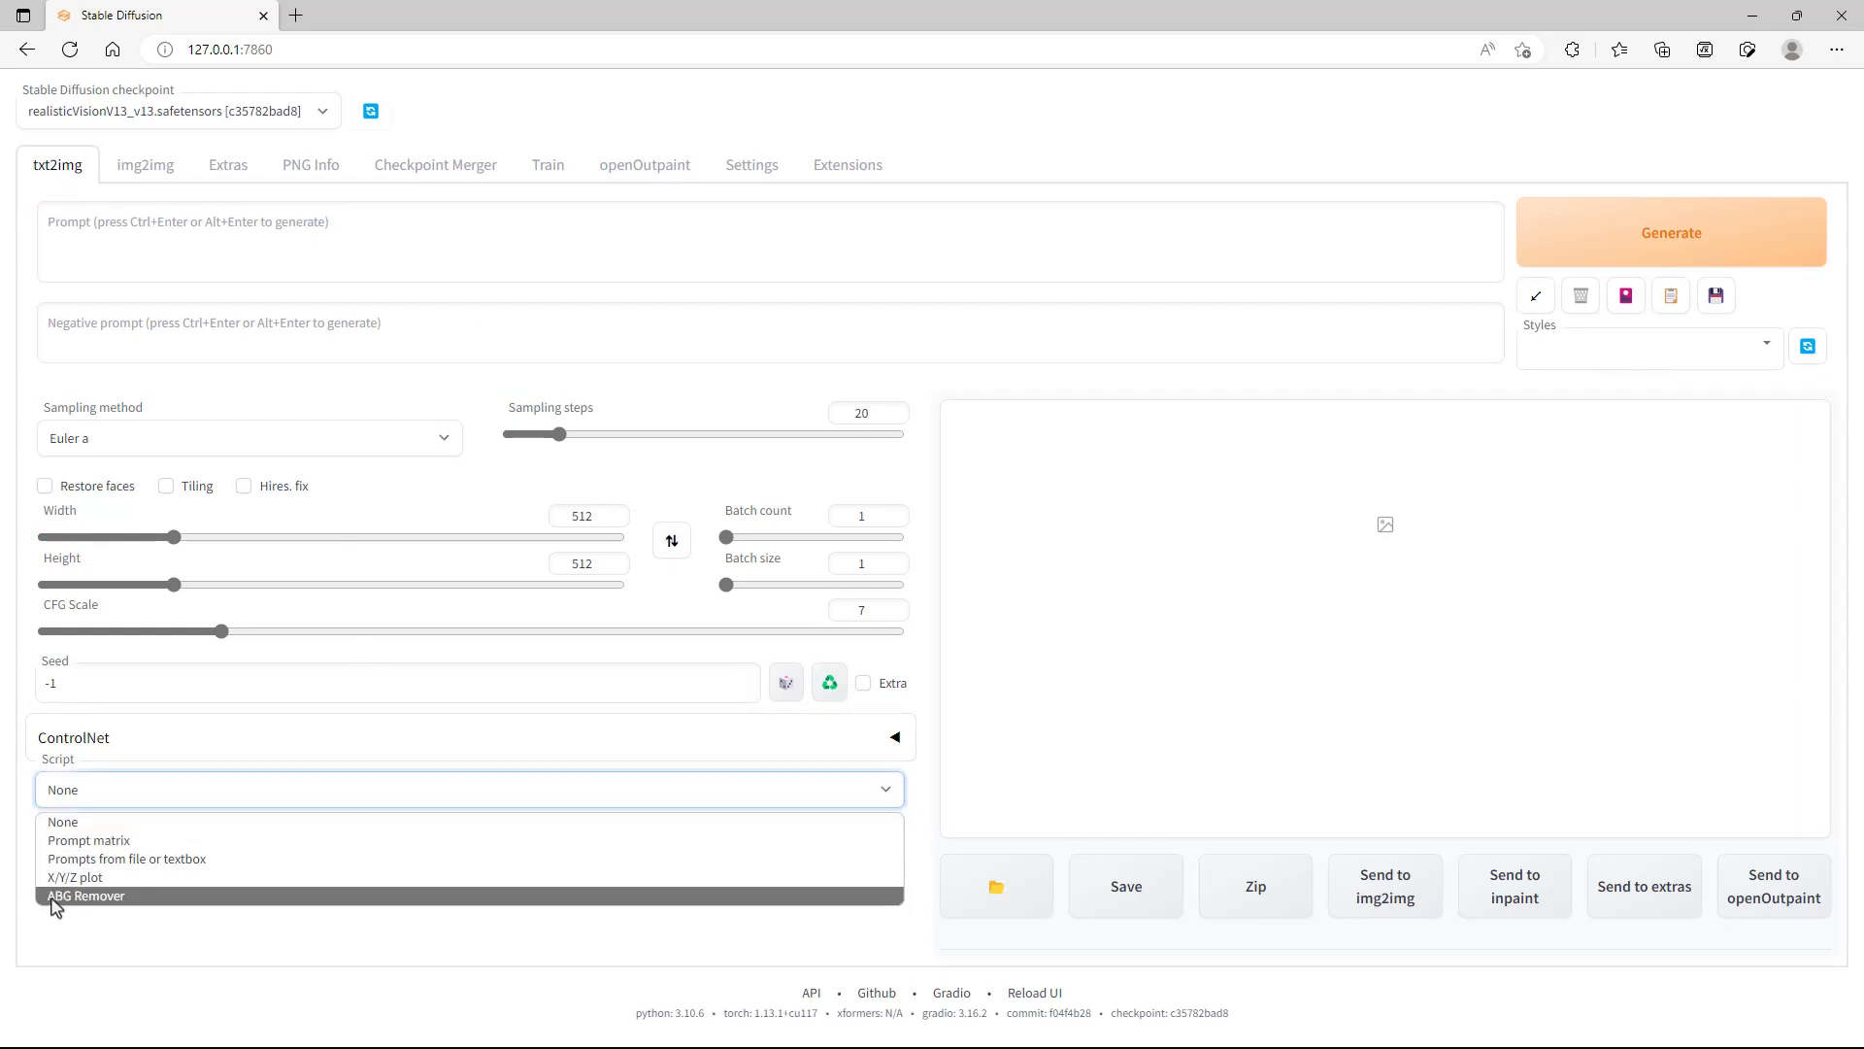
click(120, 933)
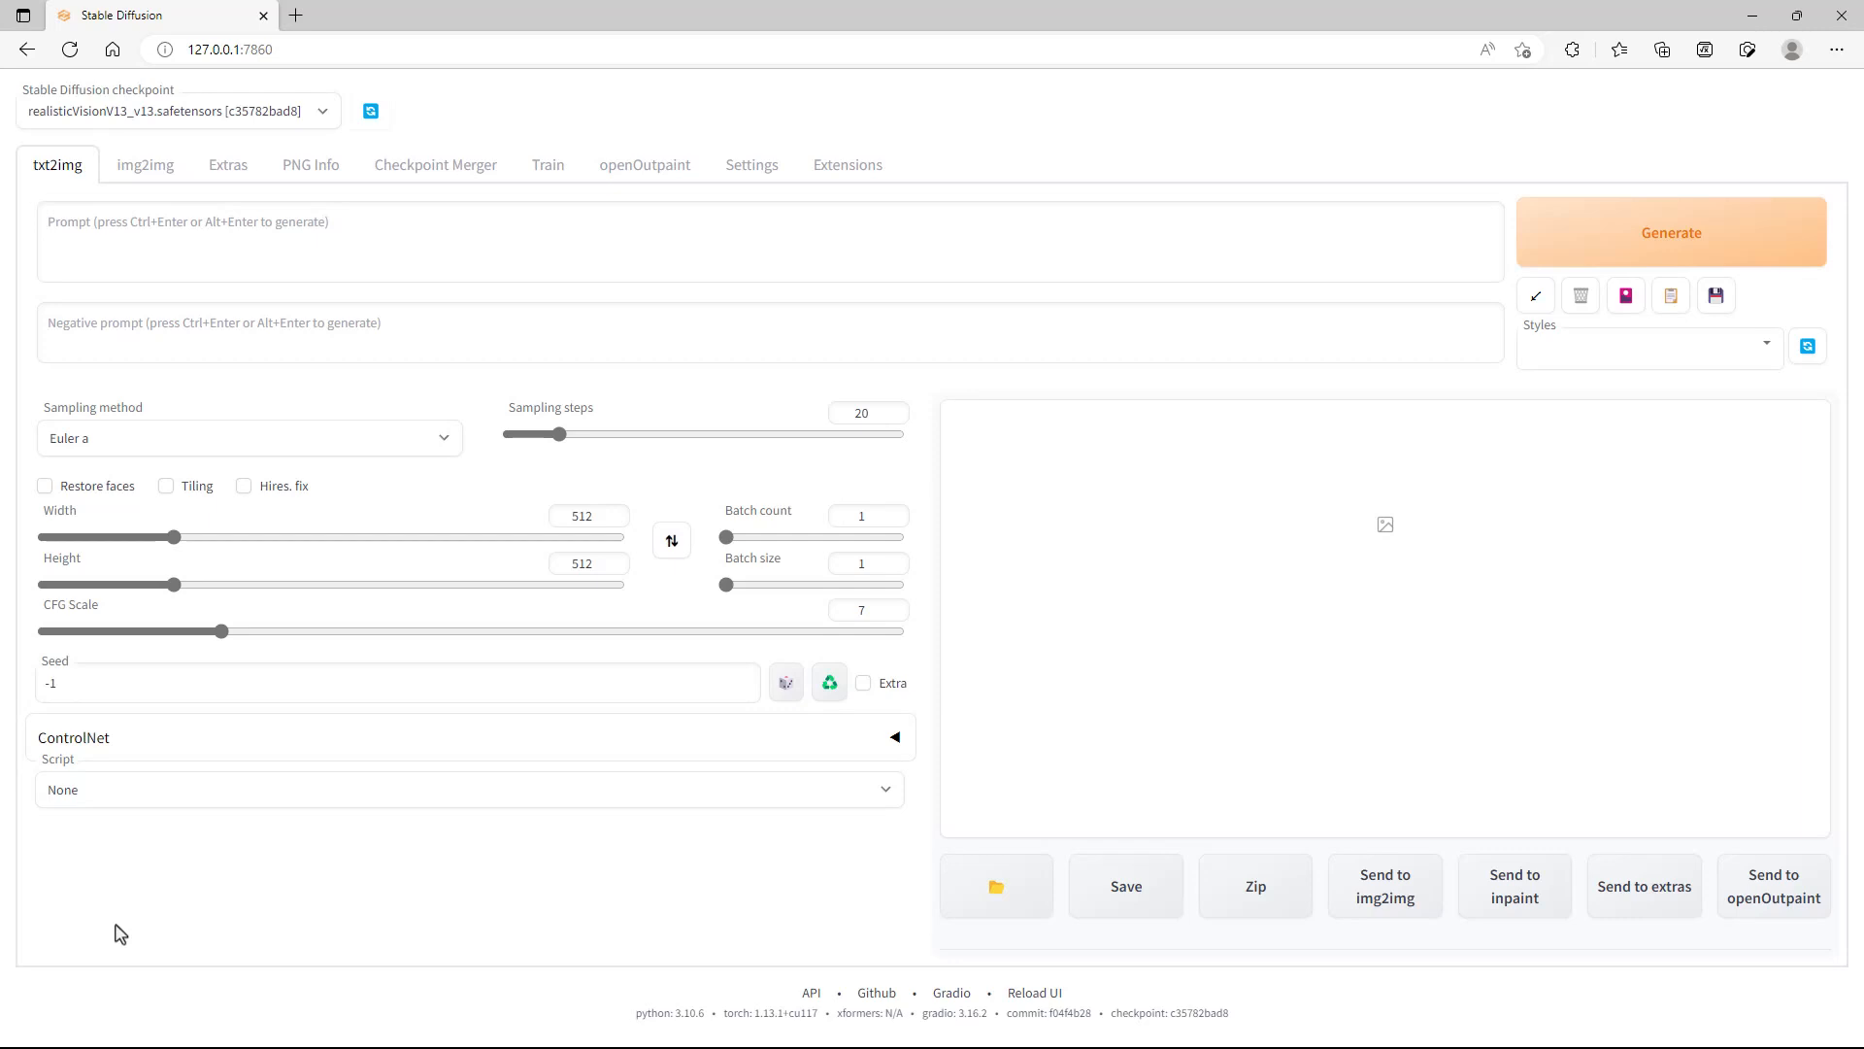
Step: Expand ControlNet and load the picture of the standing man in a suit as its input image
click(140, 755)
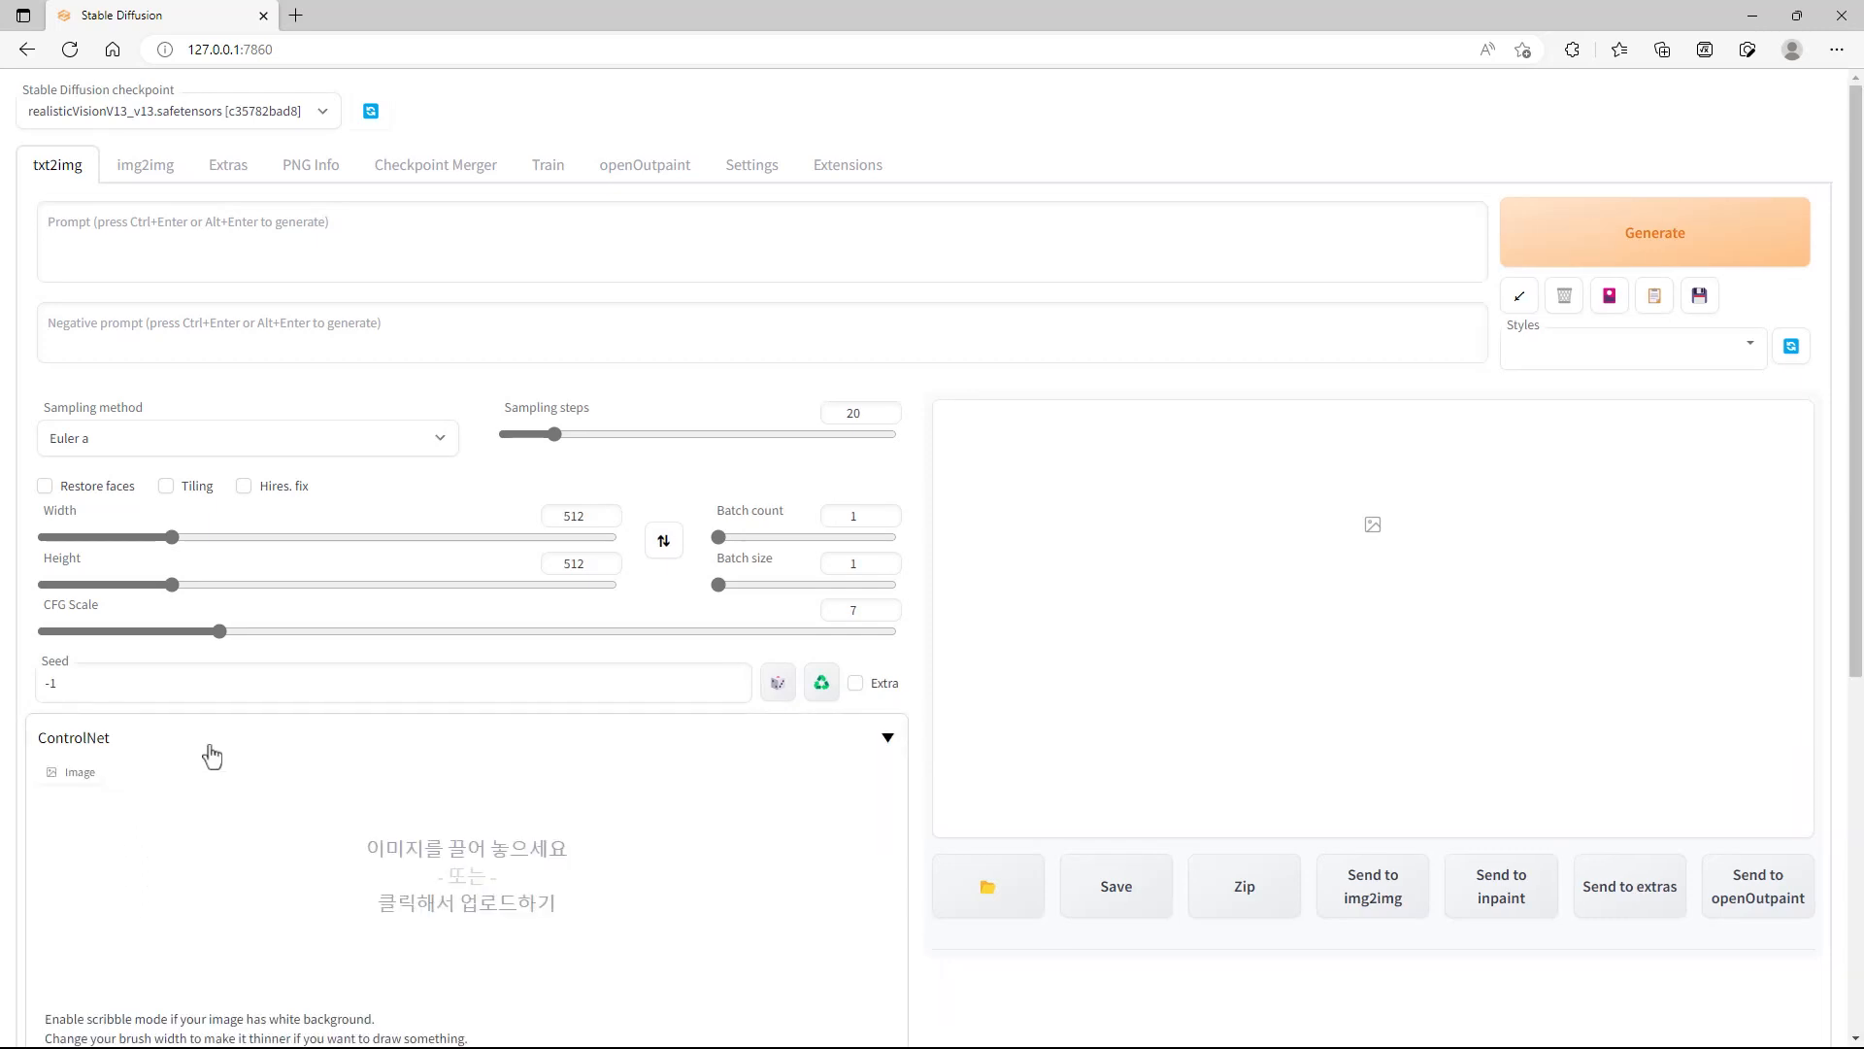
scroll(208, 754, down, 2)
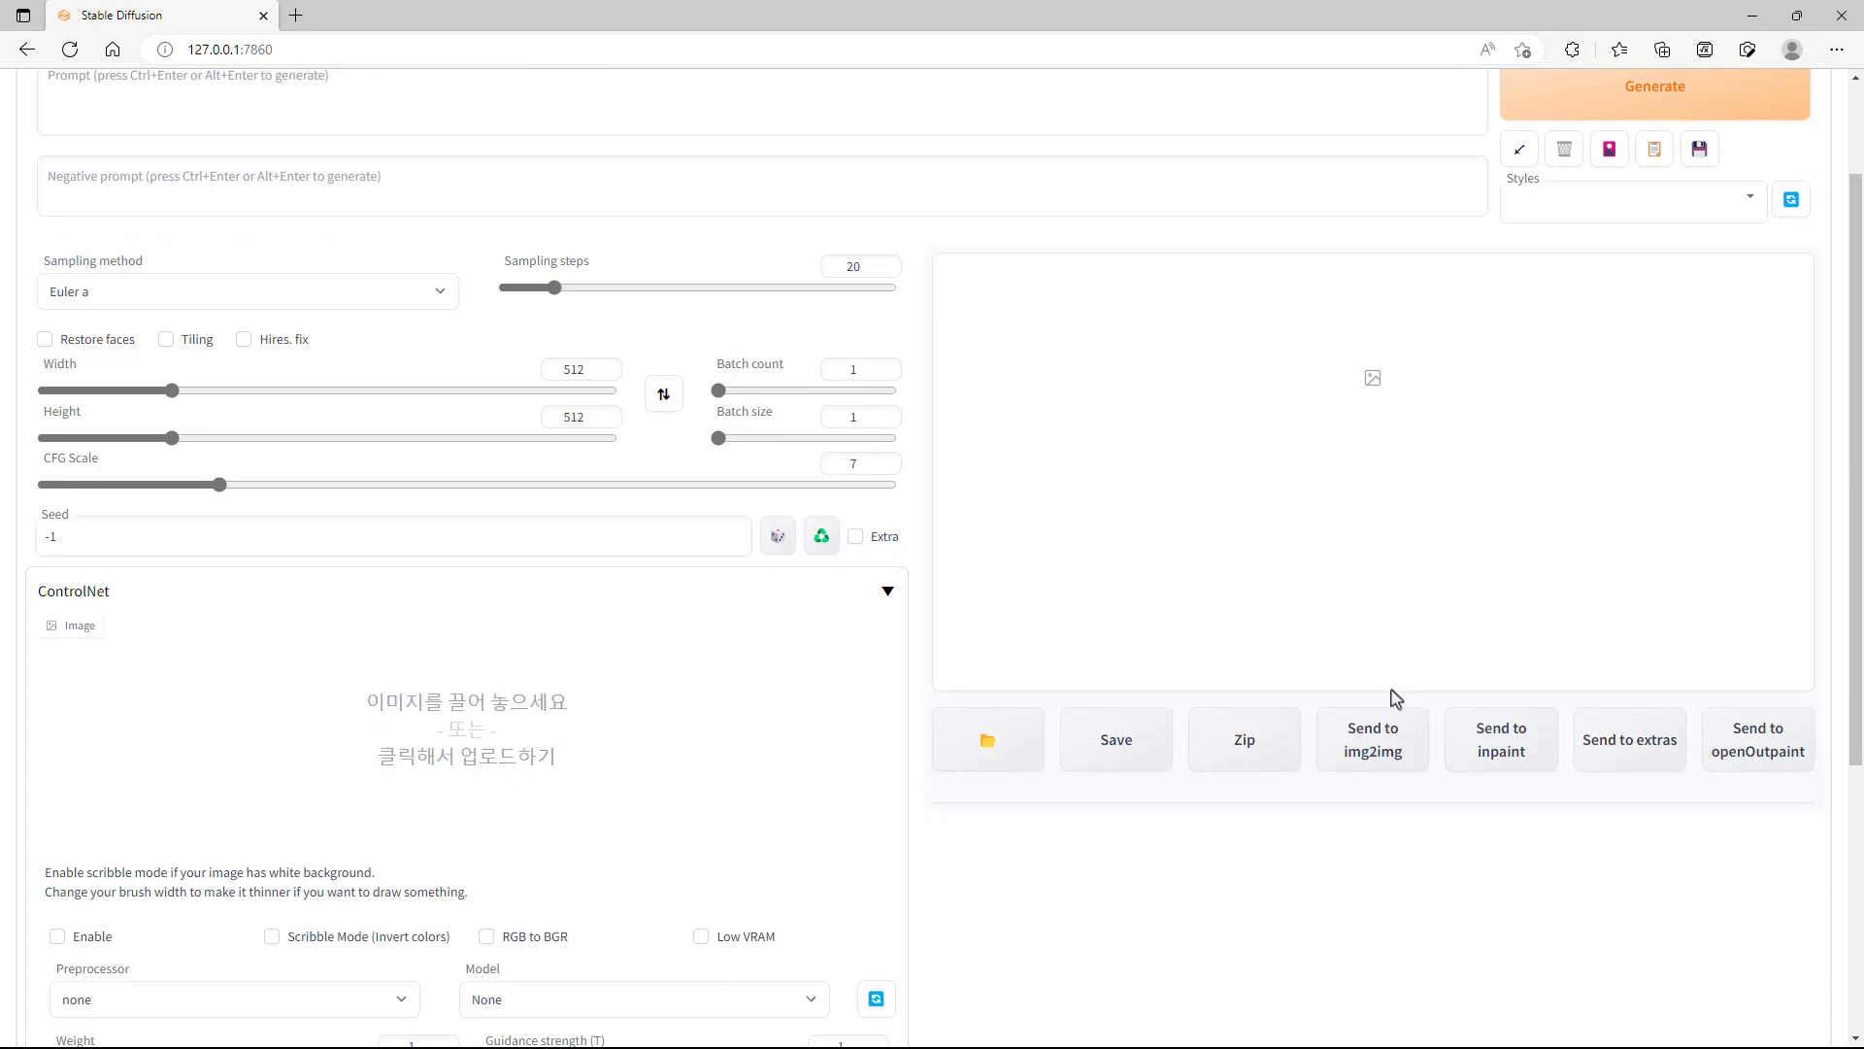
drag(1863, 758, 391, 748)
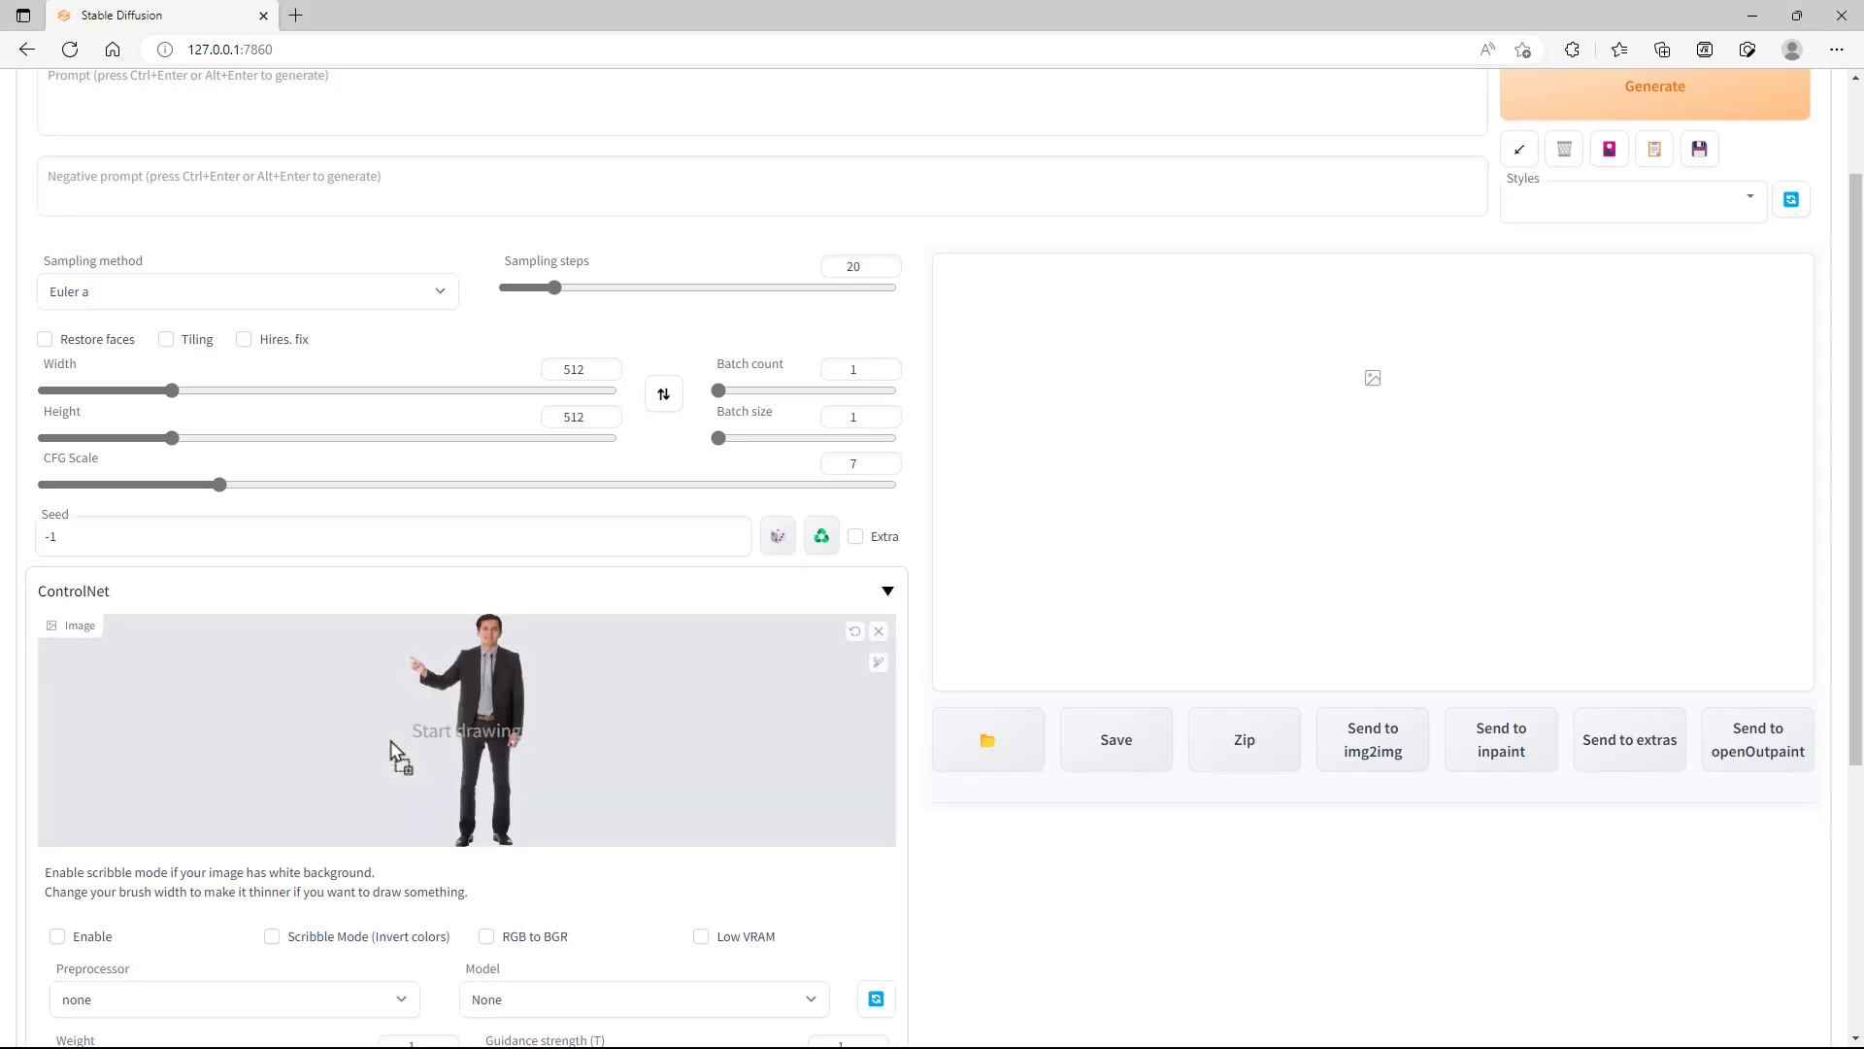
scroll(393, 752, down, 5)
scroll(388, 753, up, 2)
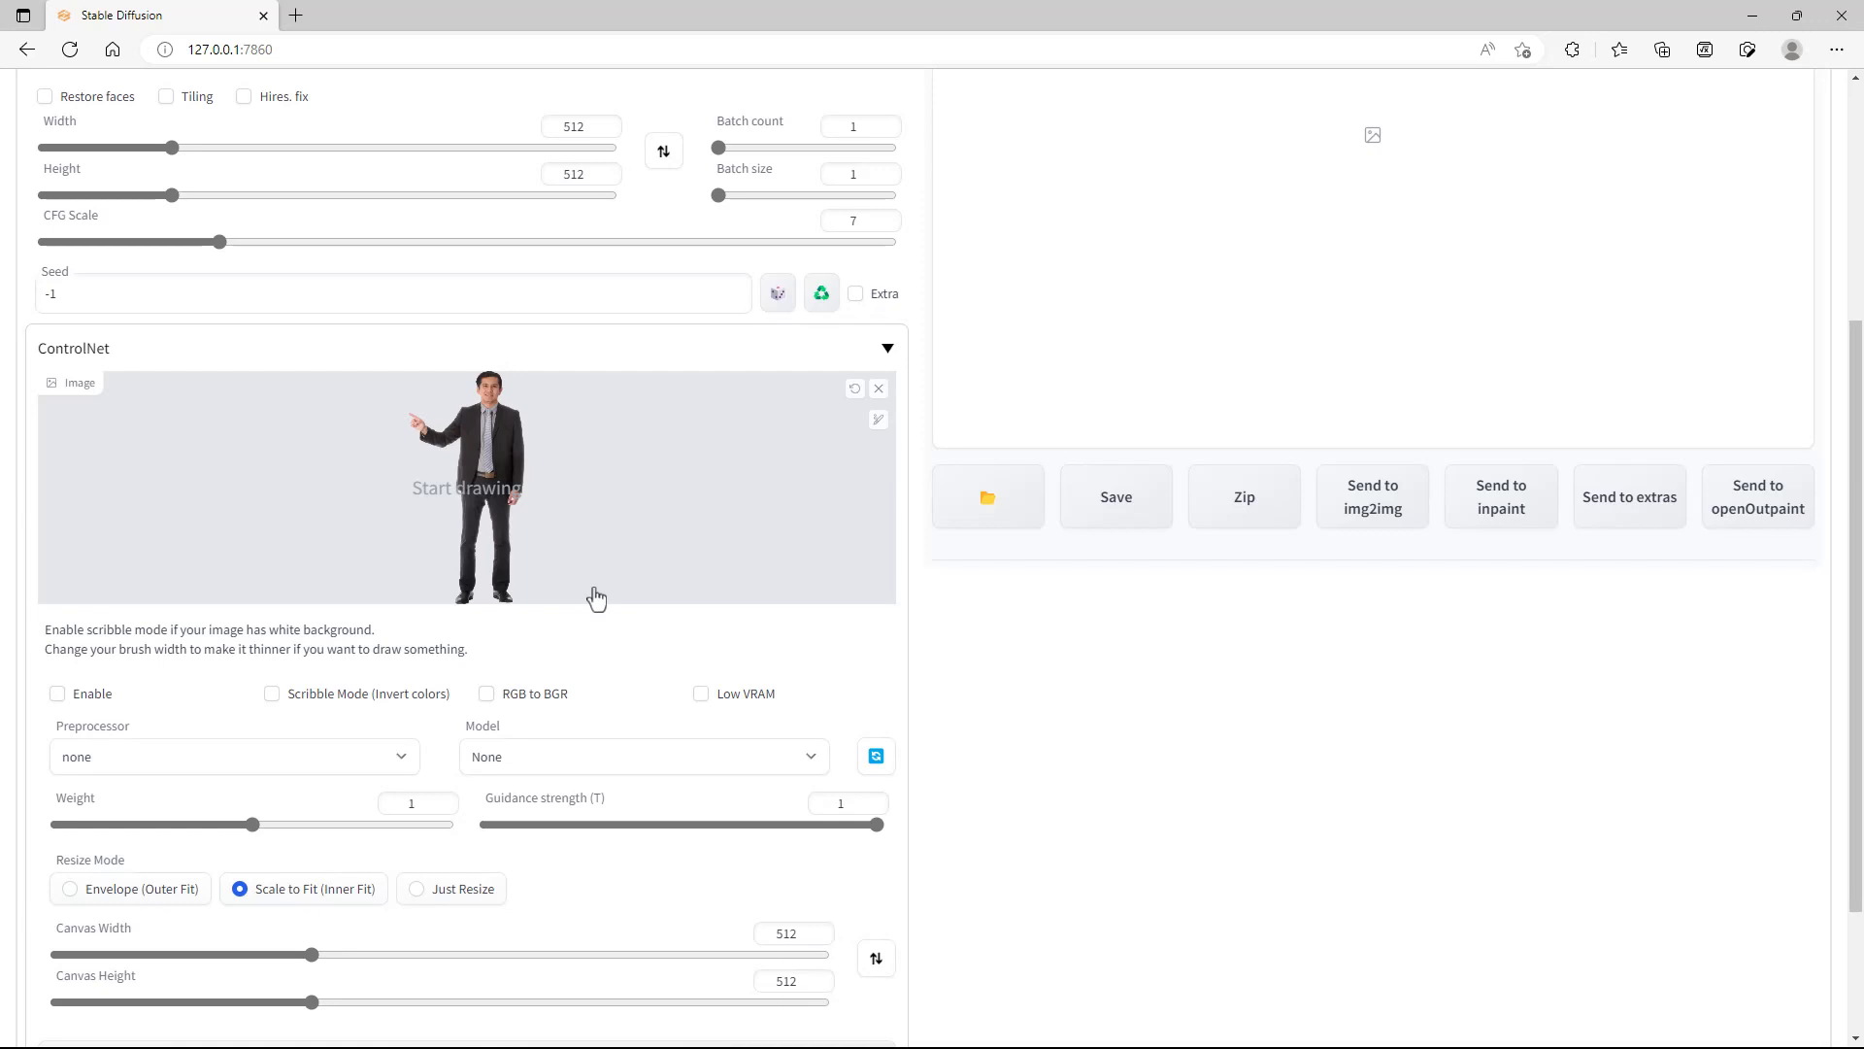
Step: Set the output image size to a width of 358 and a height of 720
scroll(573, 610, up, 2)
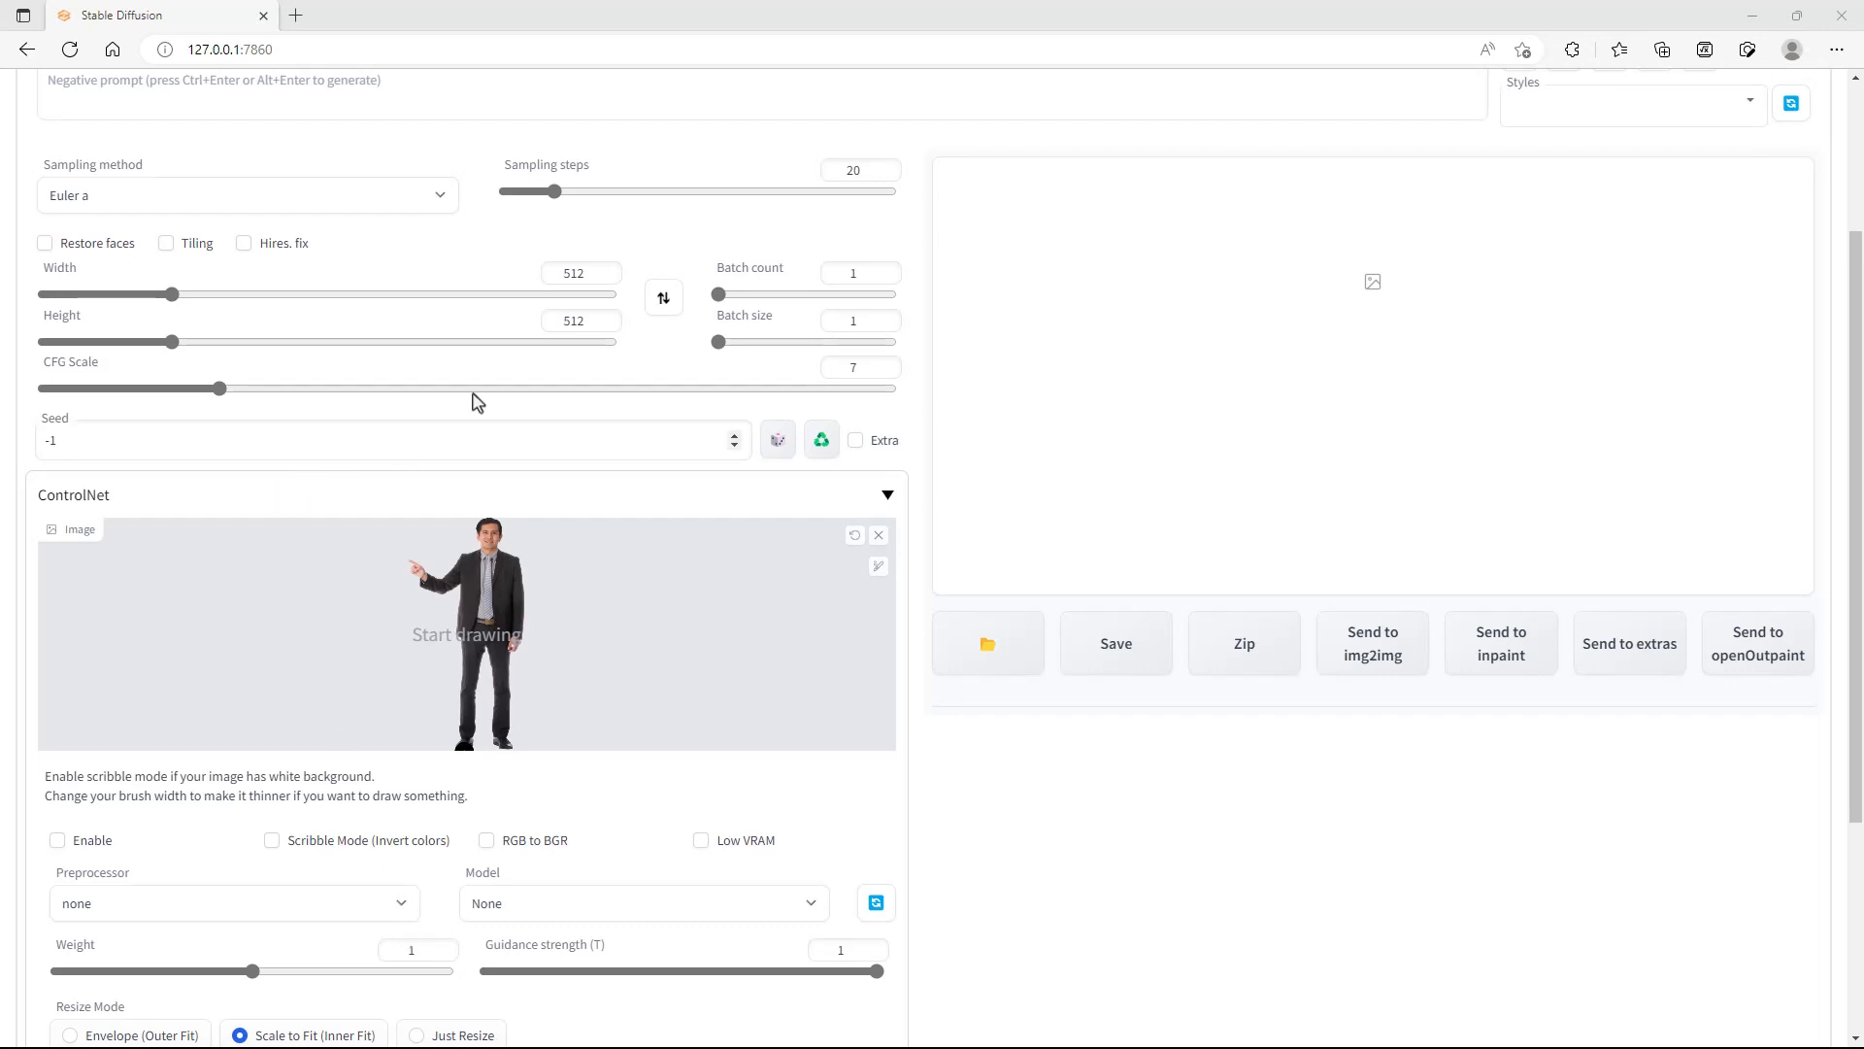
double_click(578, 274)
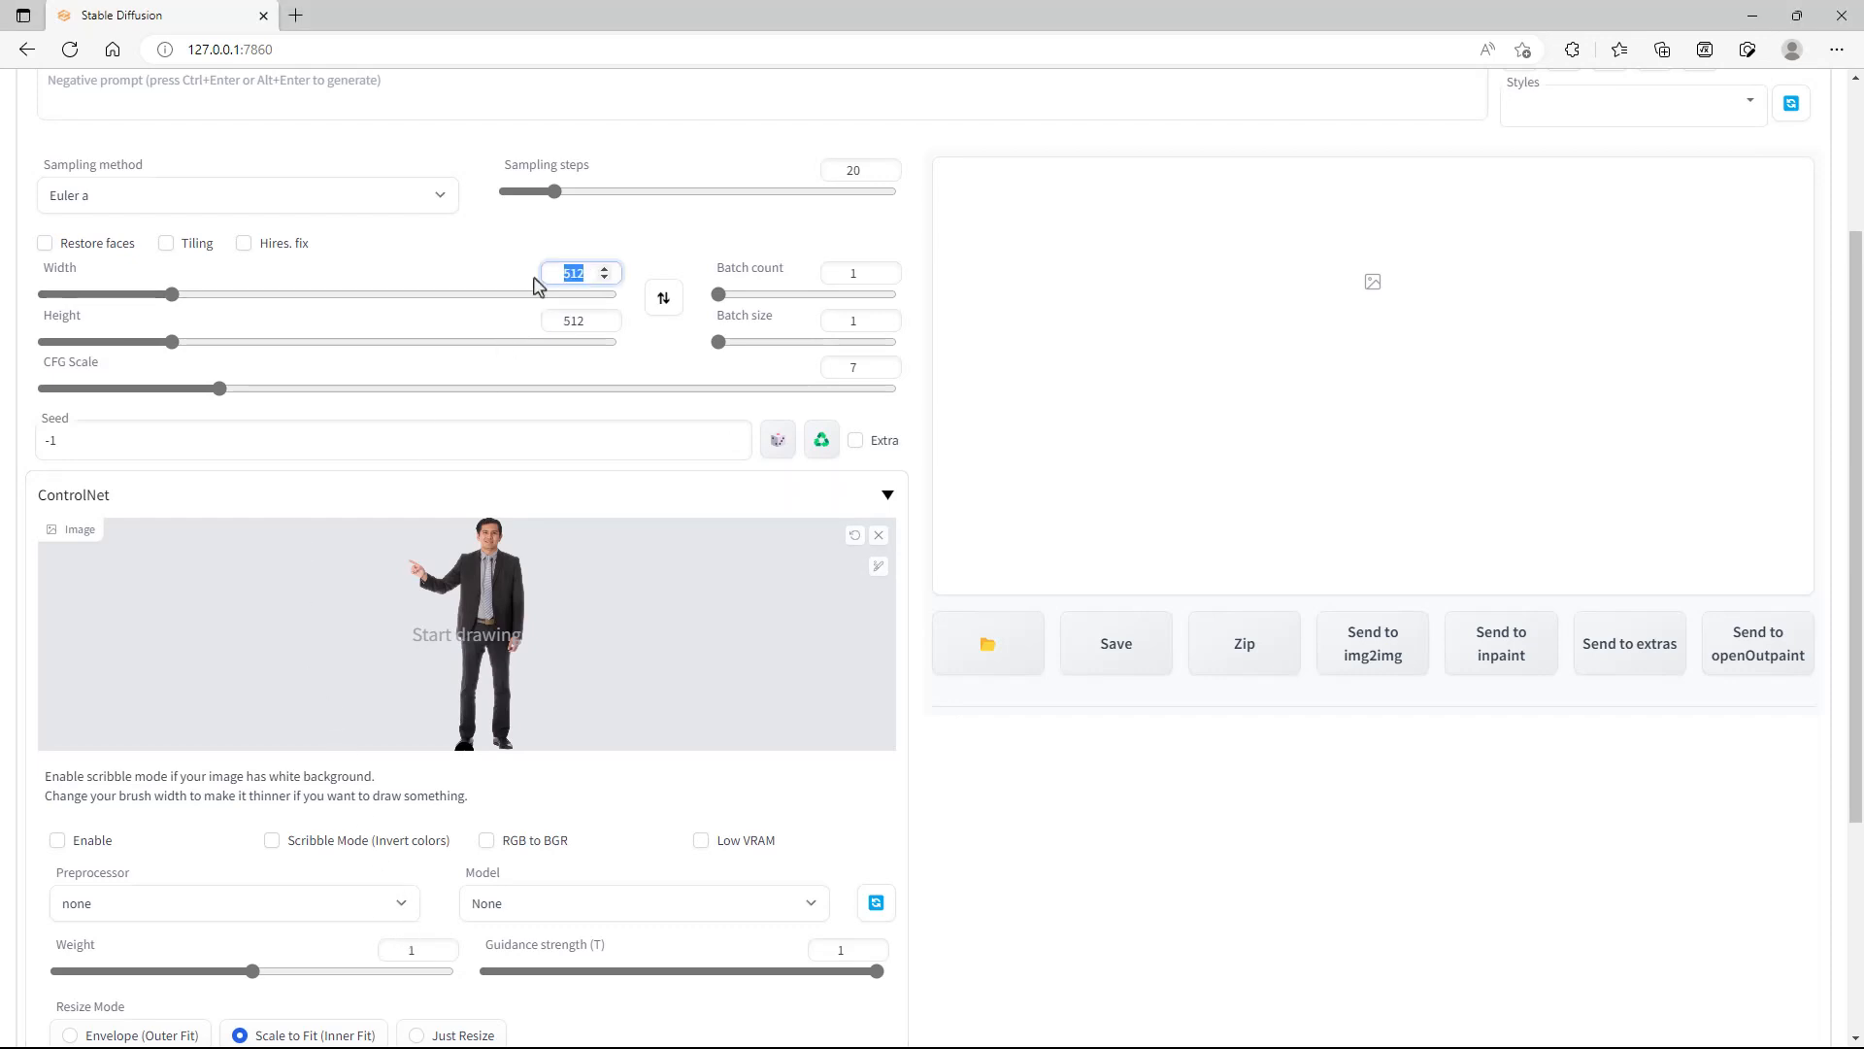
text(358)
double_click(563, 320)
text(720)
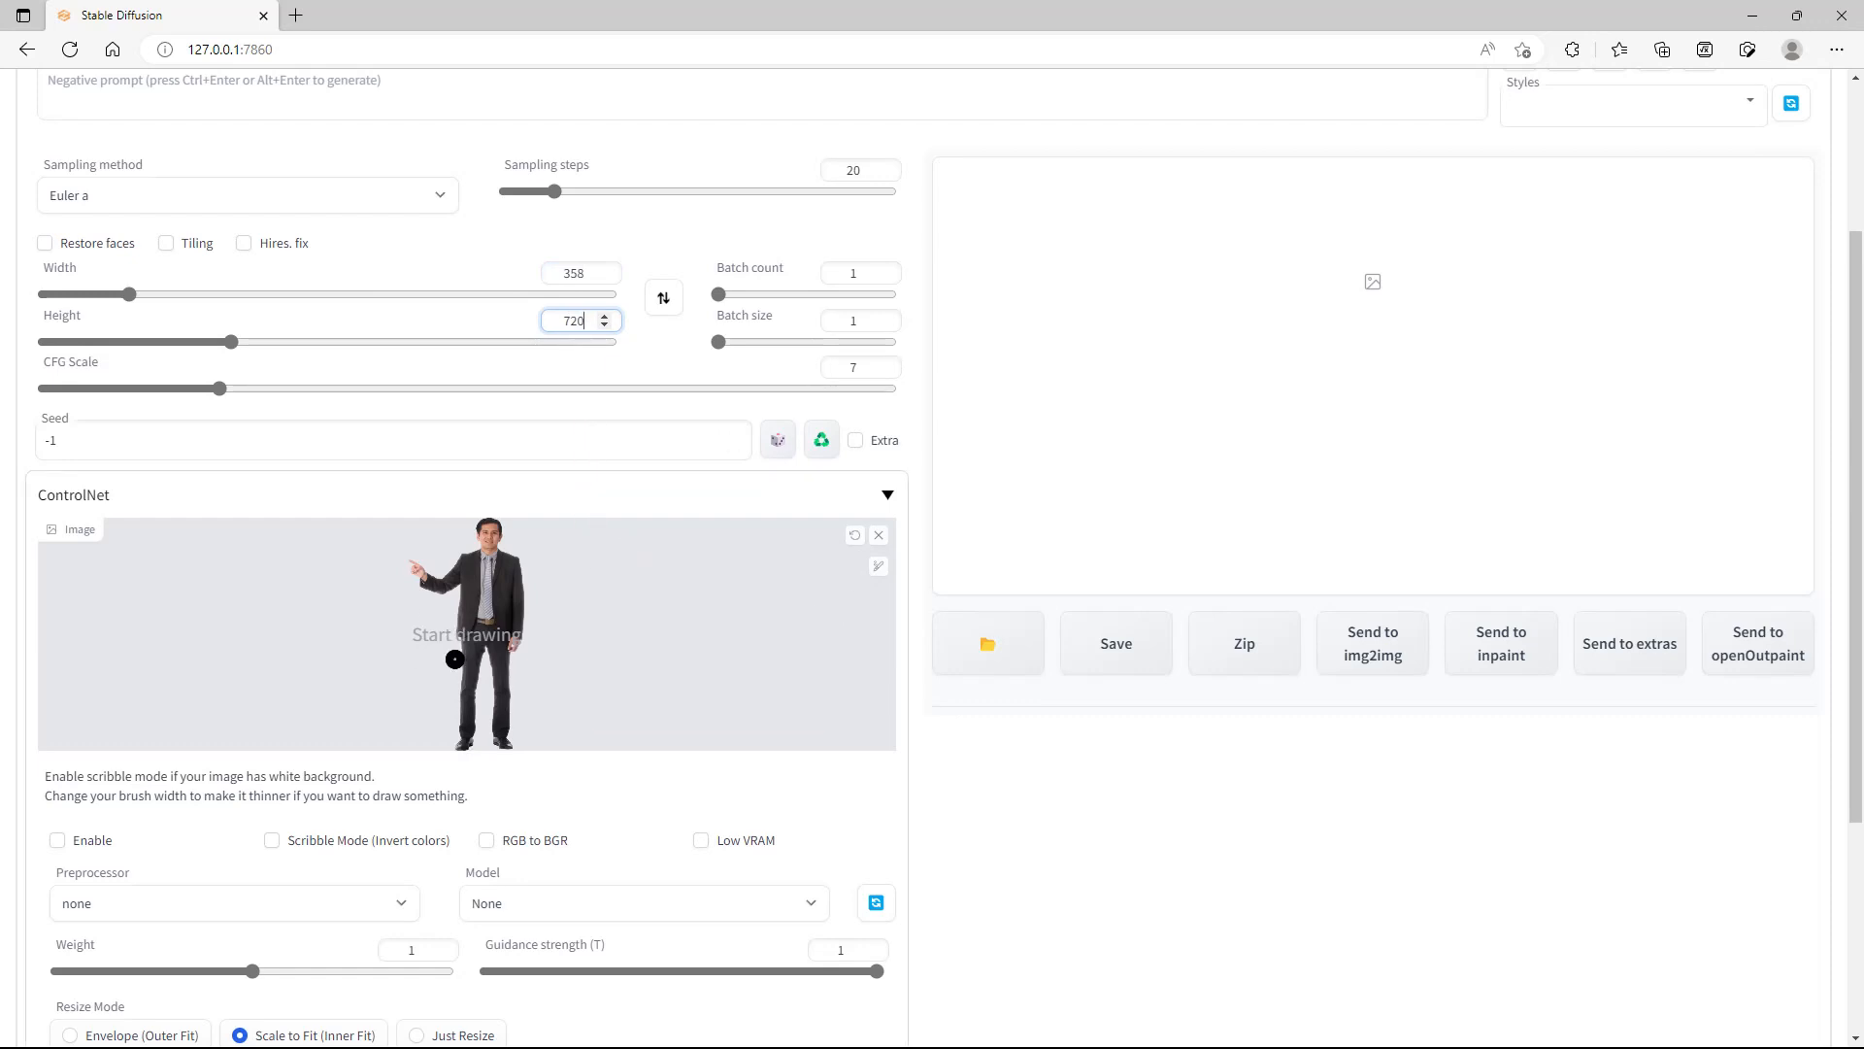
Step: Enable ControlNet and select ABG Remover as the generation script
scroll(454, 659, down, 1)
scroll(481, 568, up, 3)
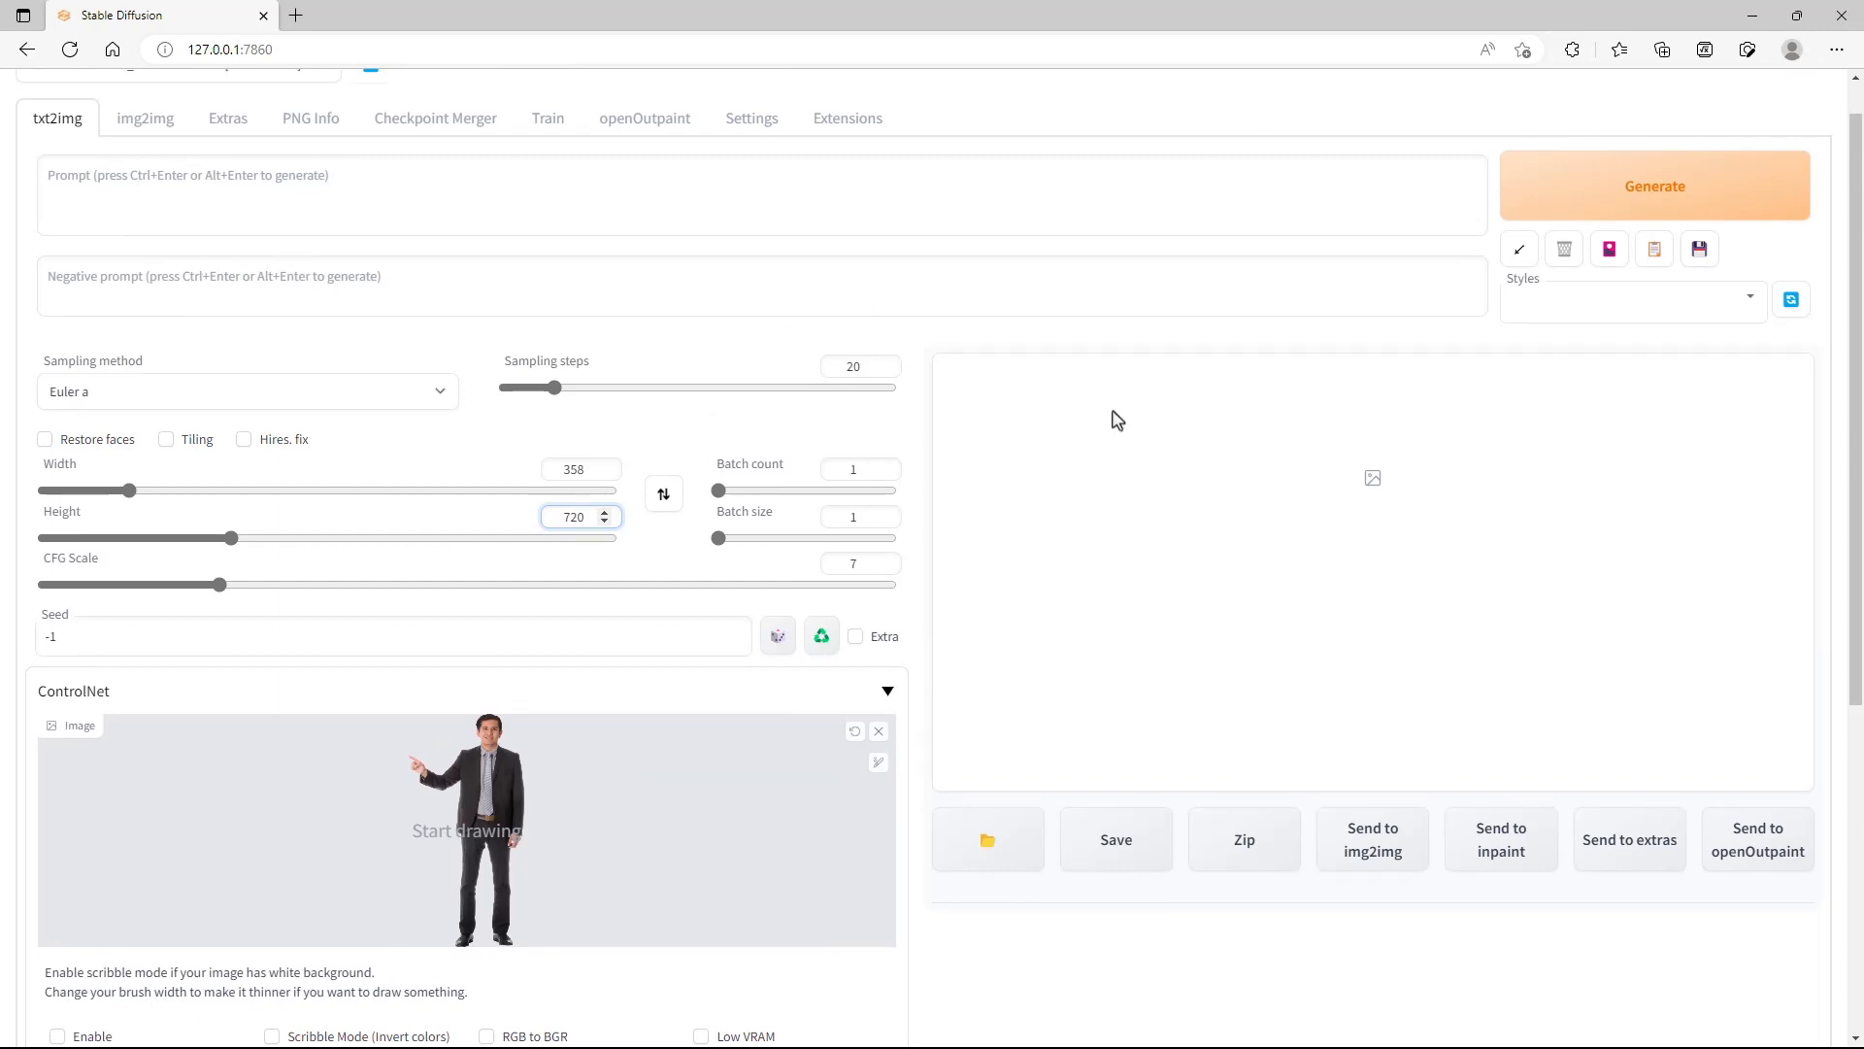
scroll(1262, 534, down, 3)
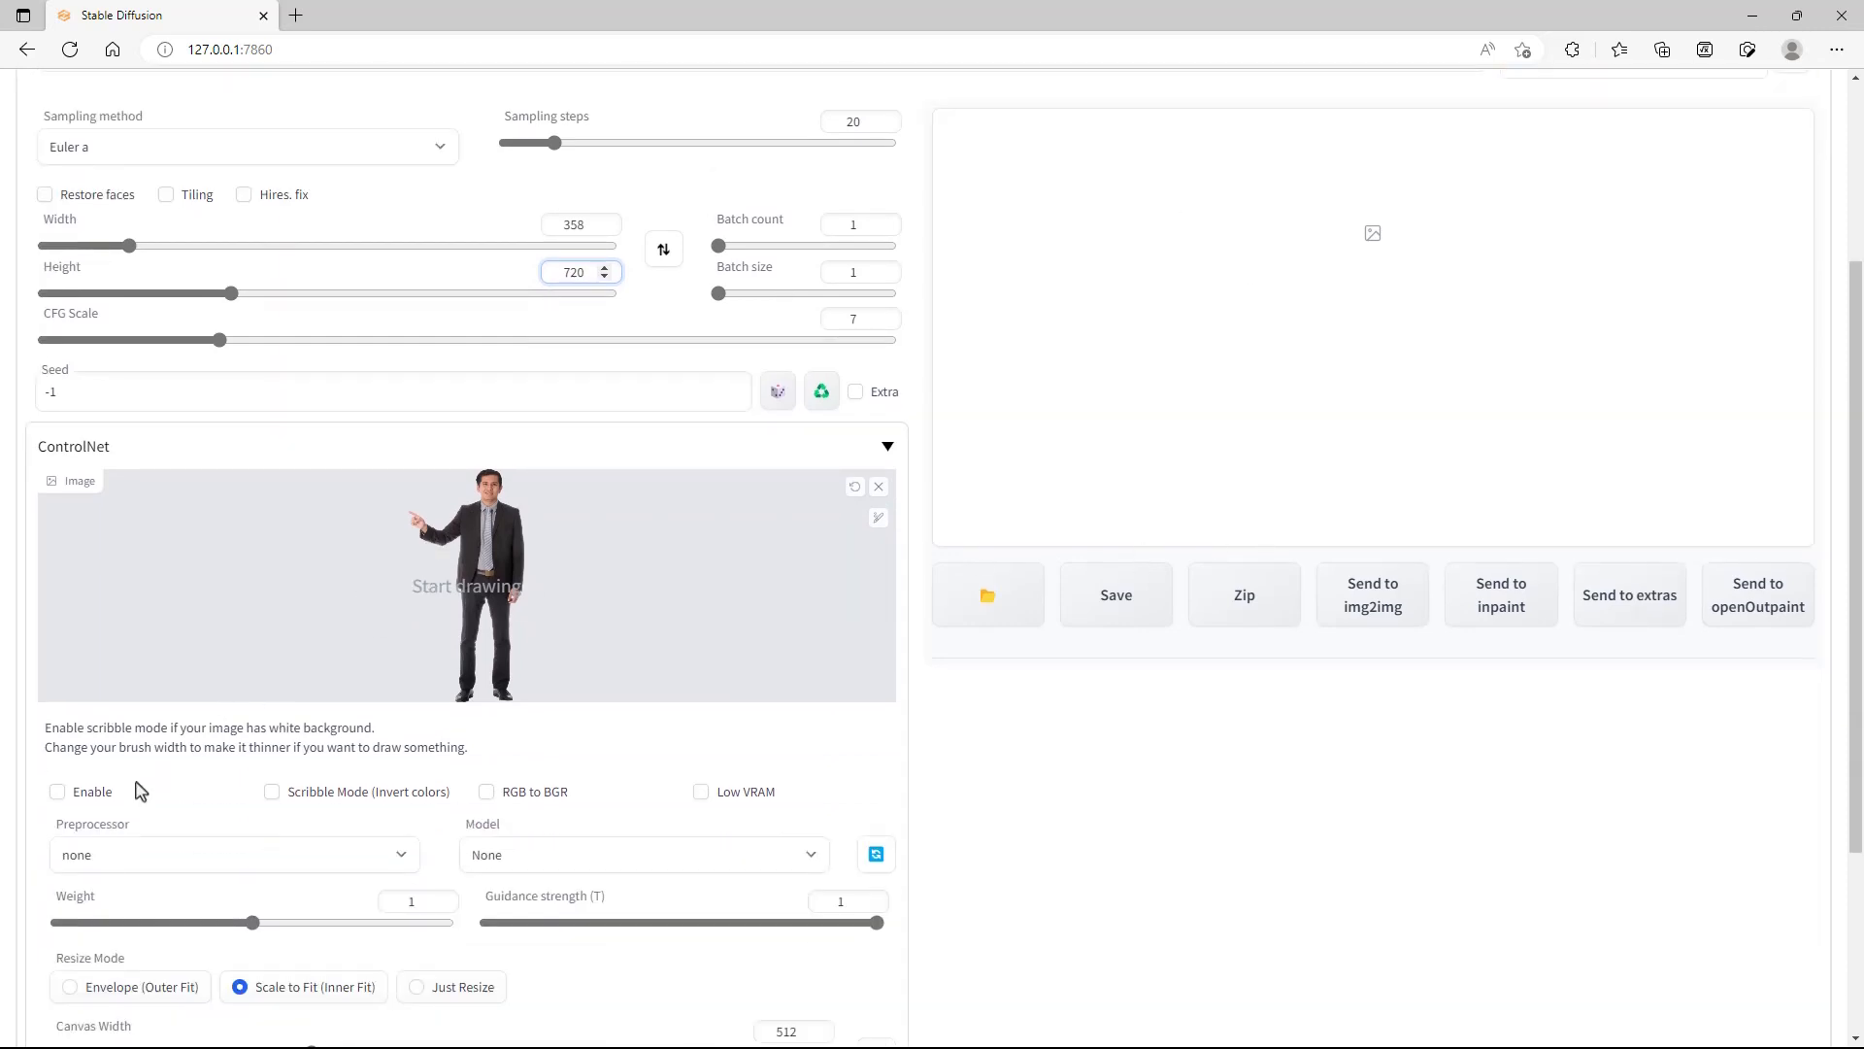
click(54, 794)
scroll(134, 802, down, 2)
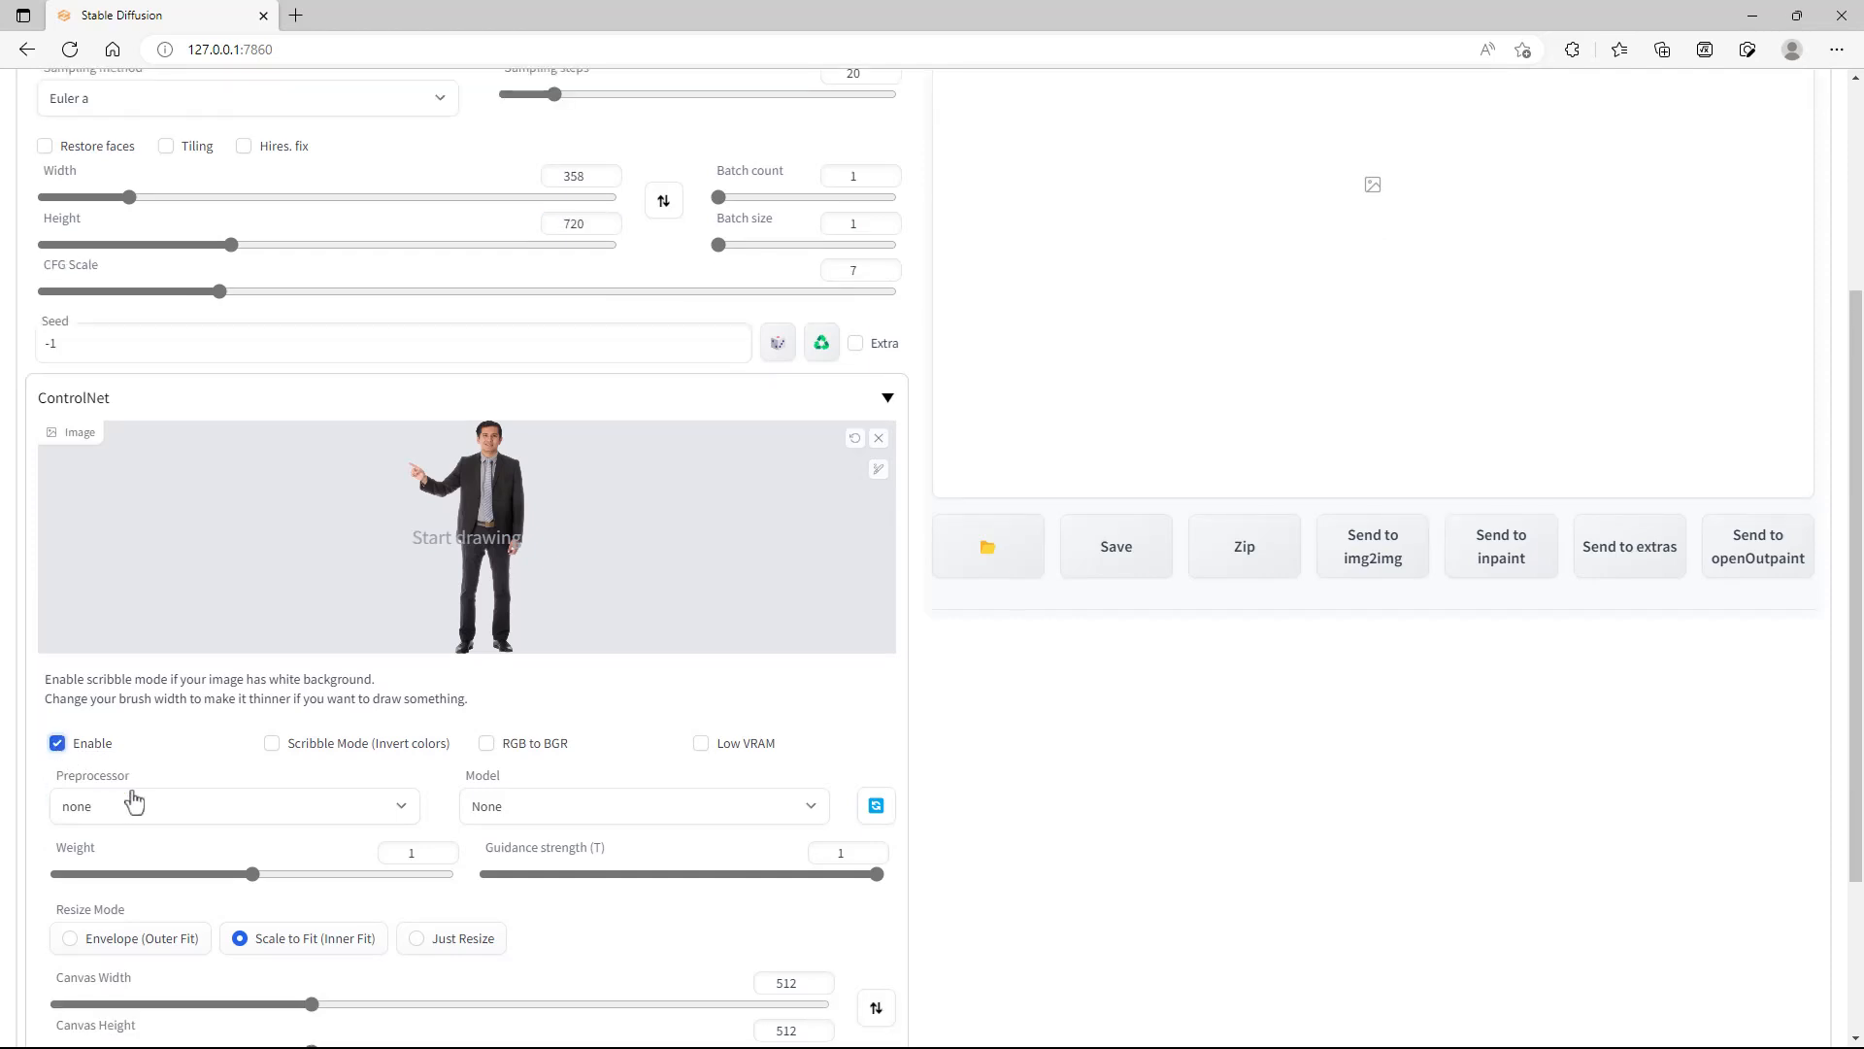
scroll(124, 913, down, 1)
click(117, 925)
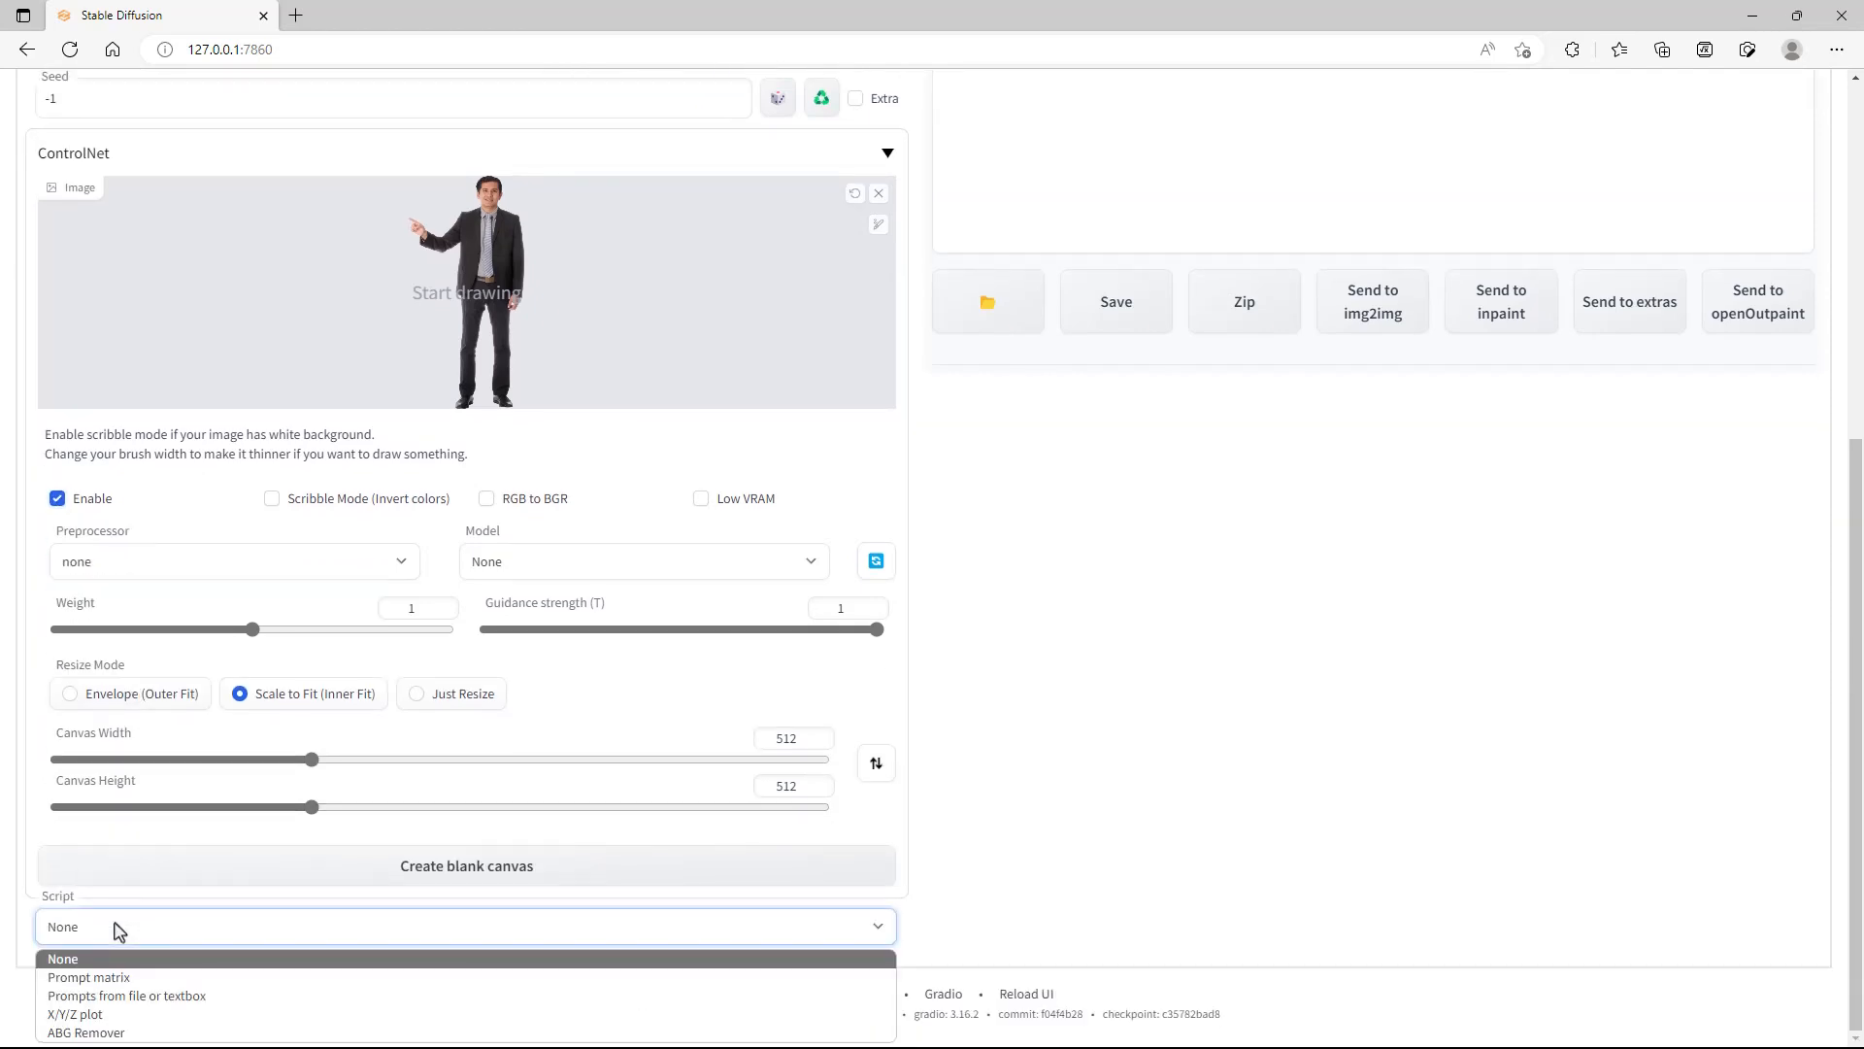
click(105, 1035)
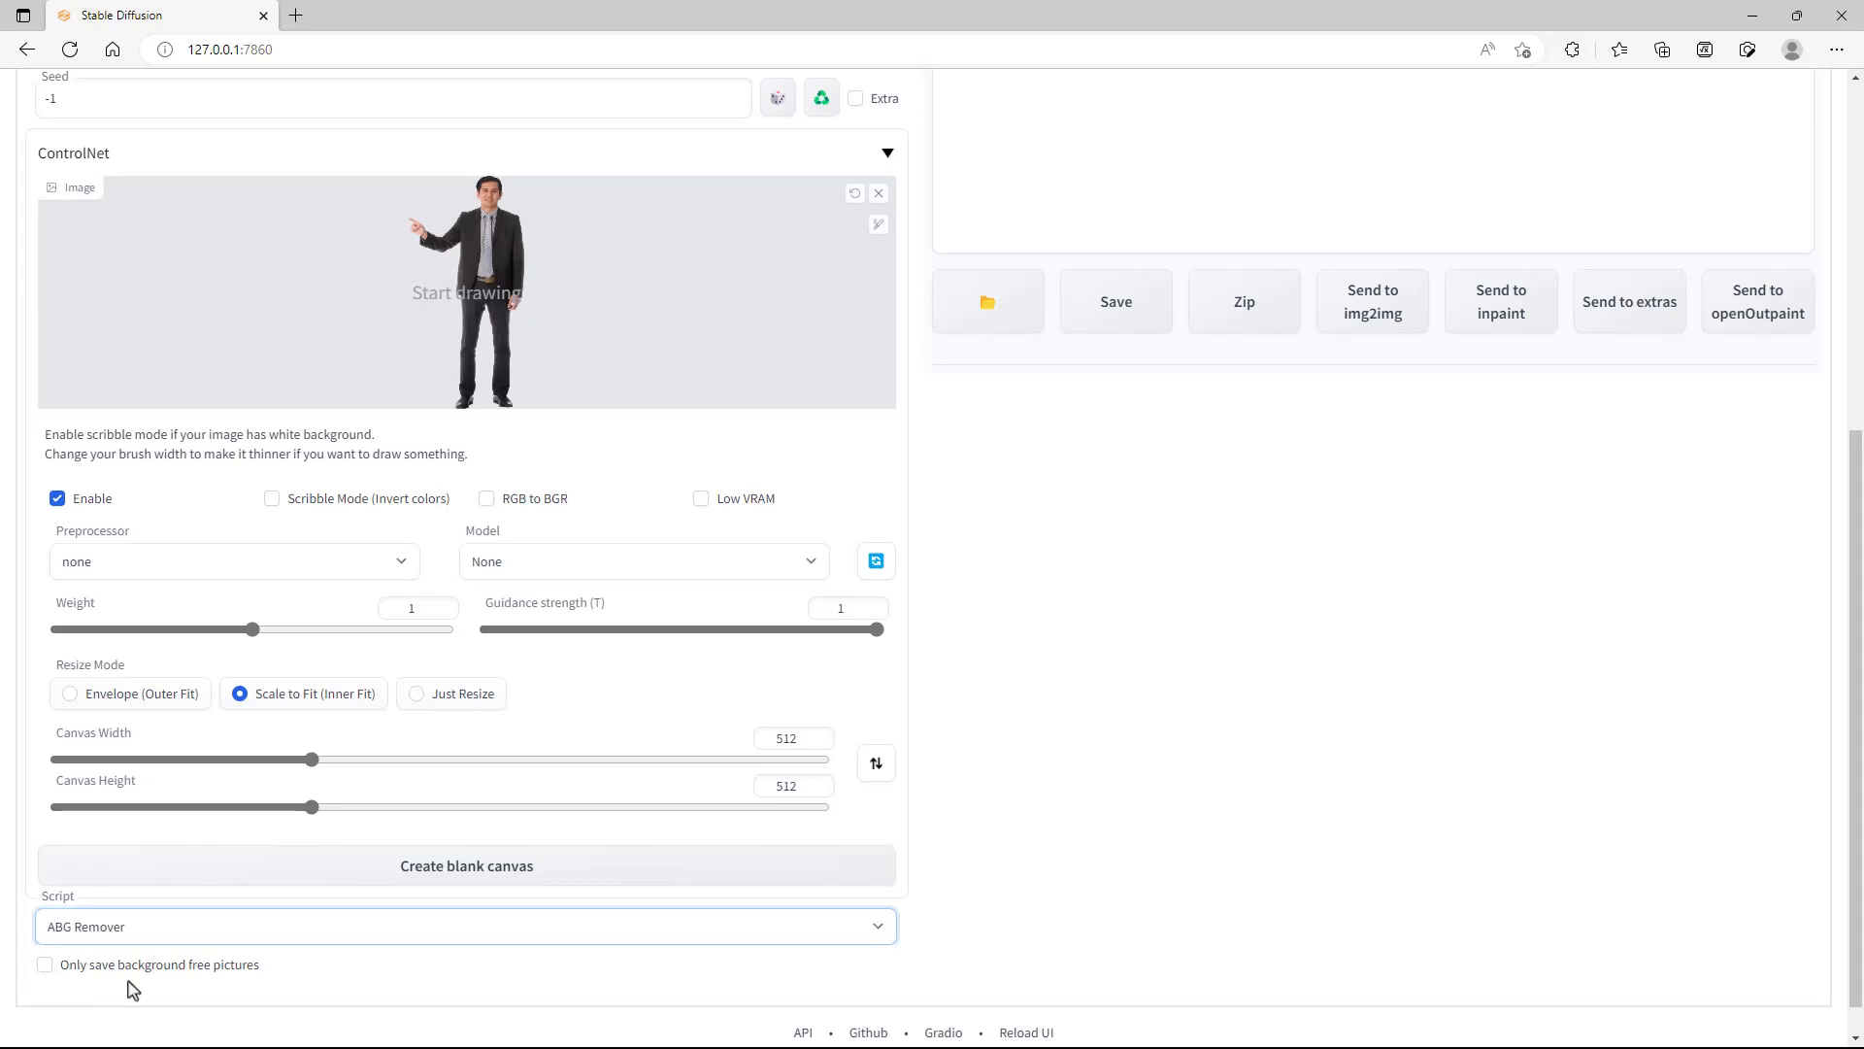
Step: Set the ControlNet preprocessor to depth and its model to control_sd15_depth [fef5e48e]
click(127, 565)
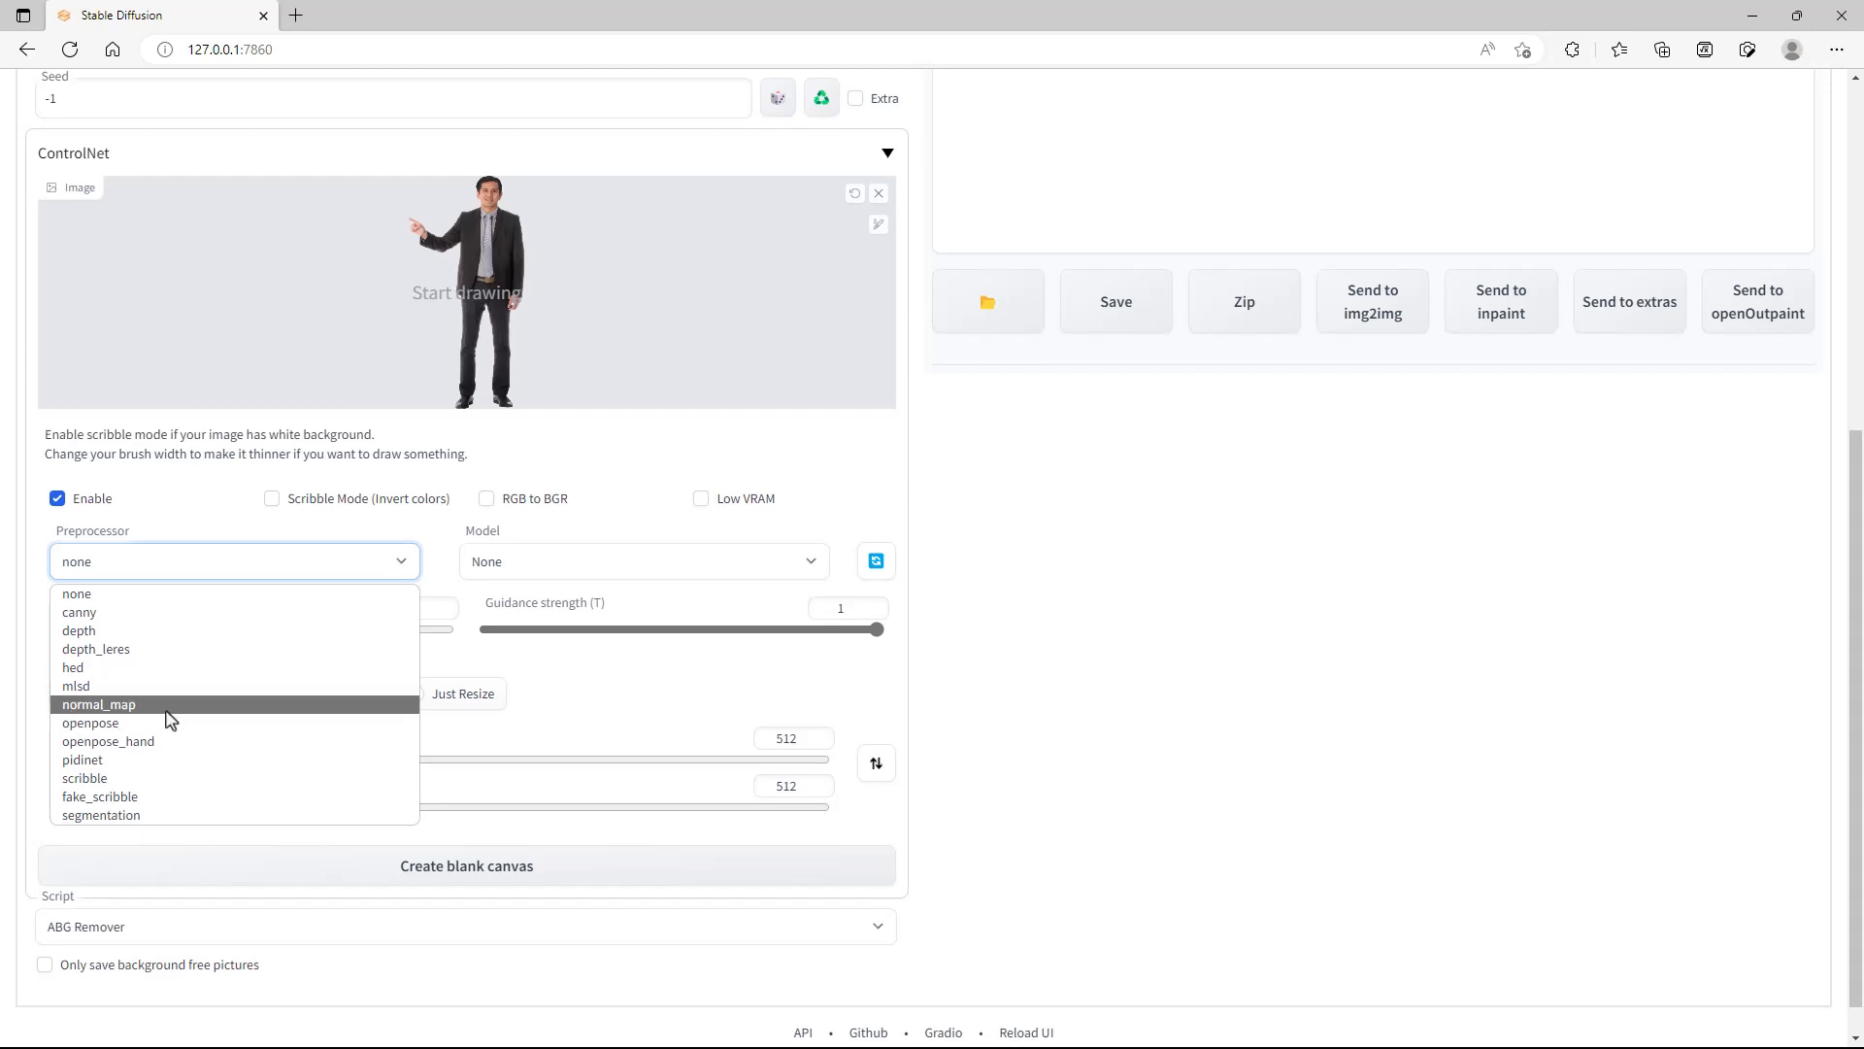
click(170, 636)
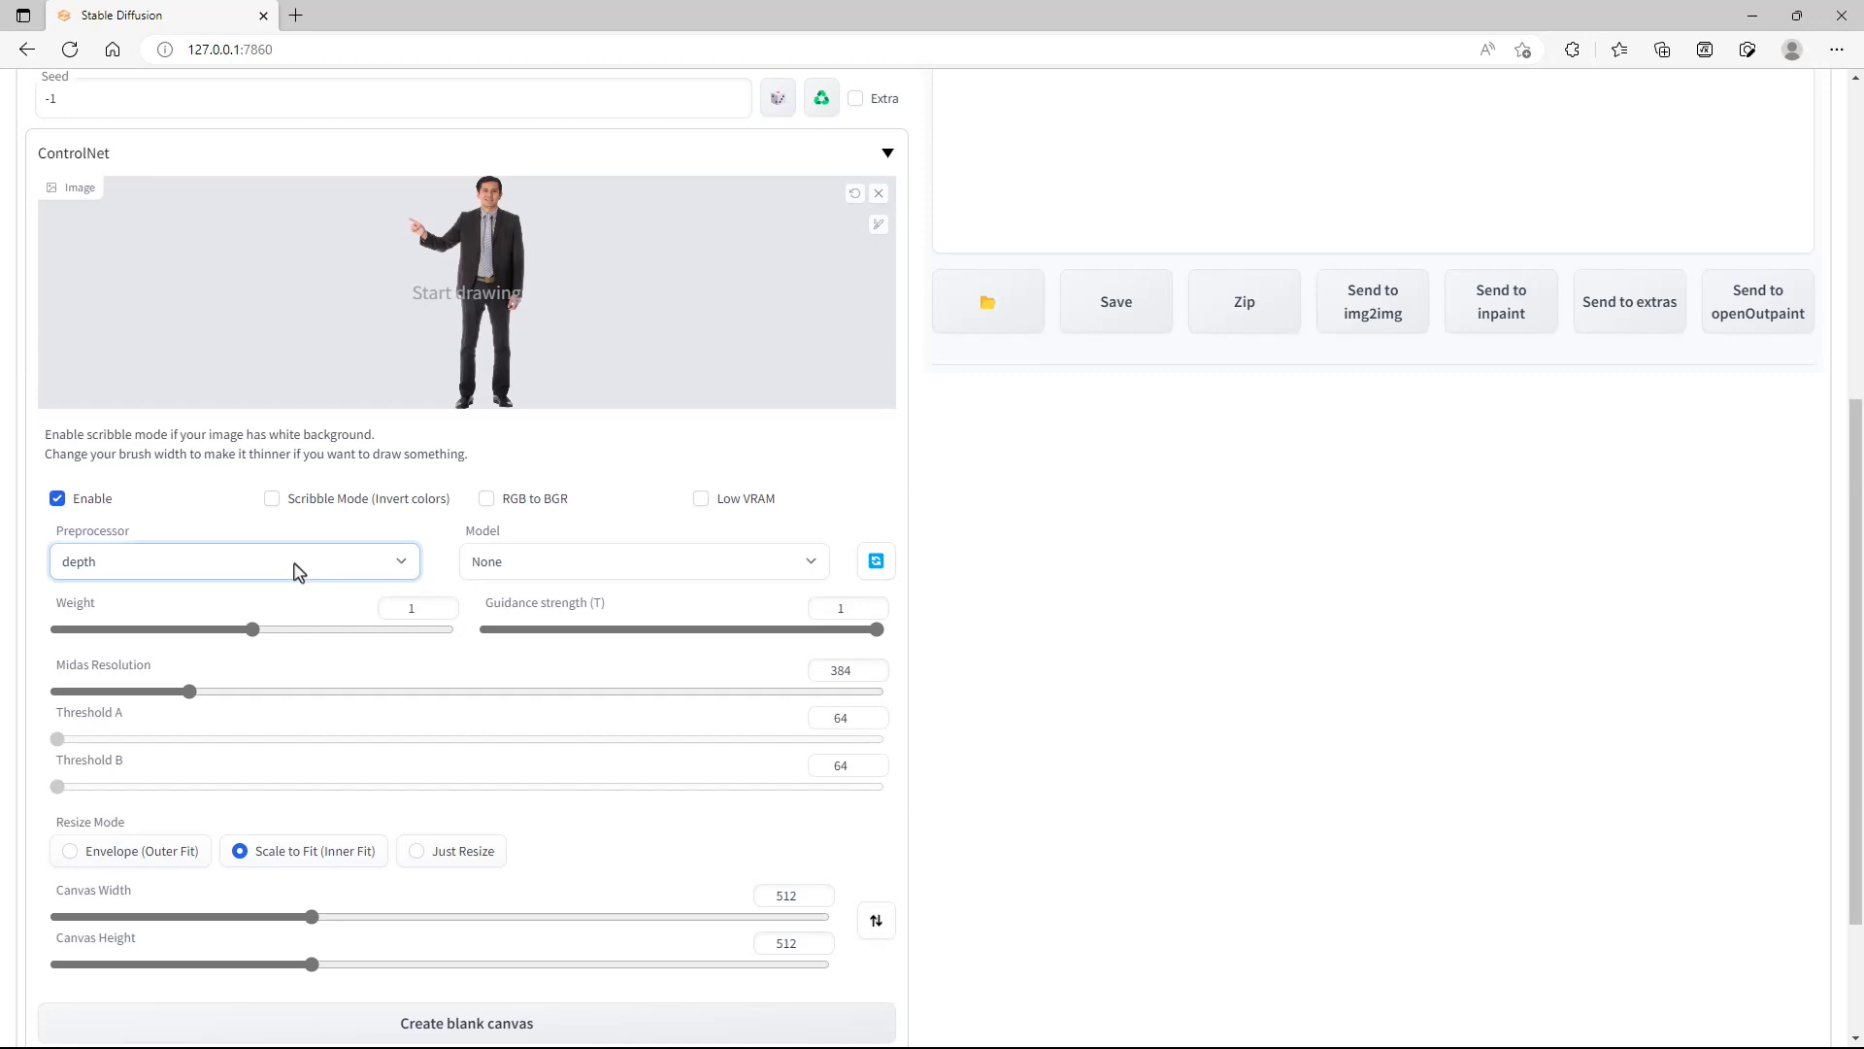
click(603, 566)
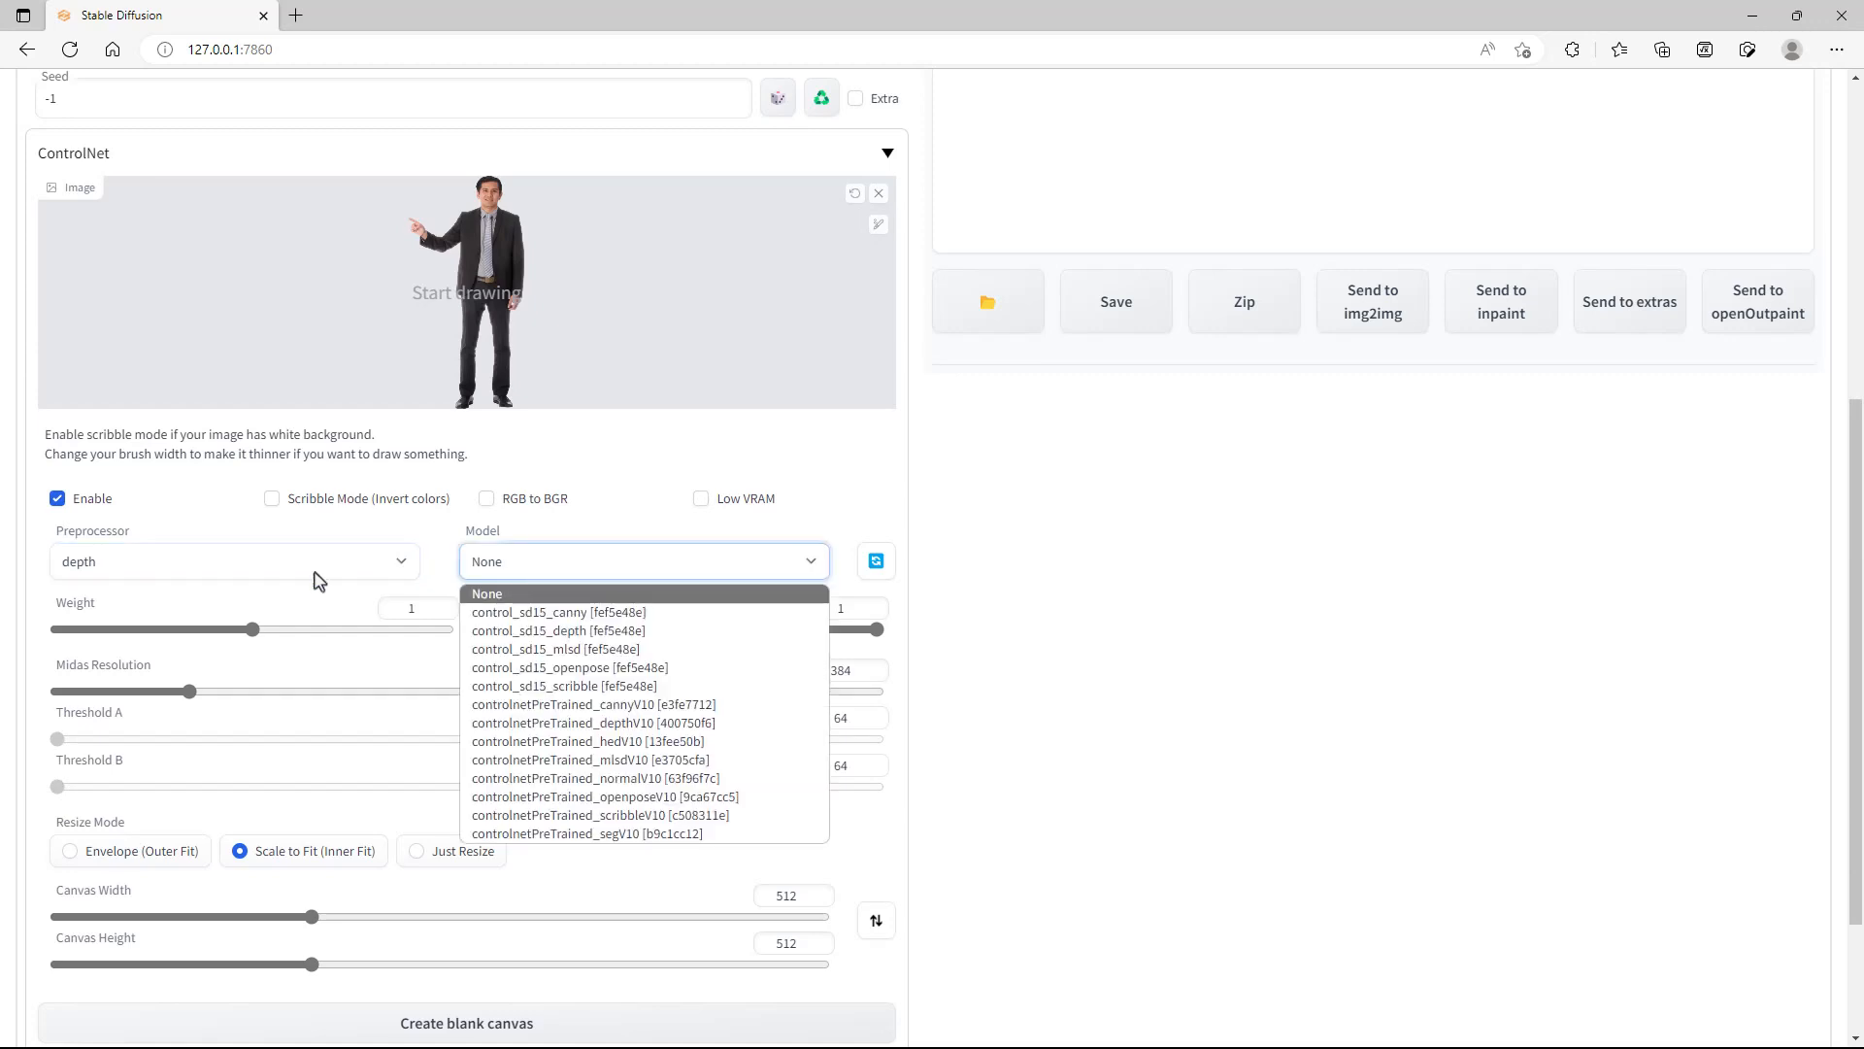
click(623, 629)
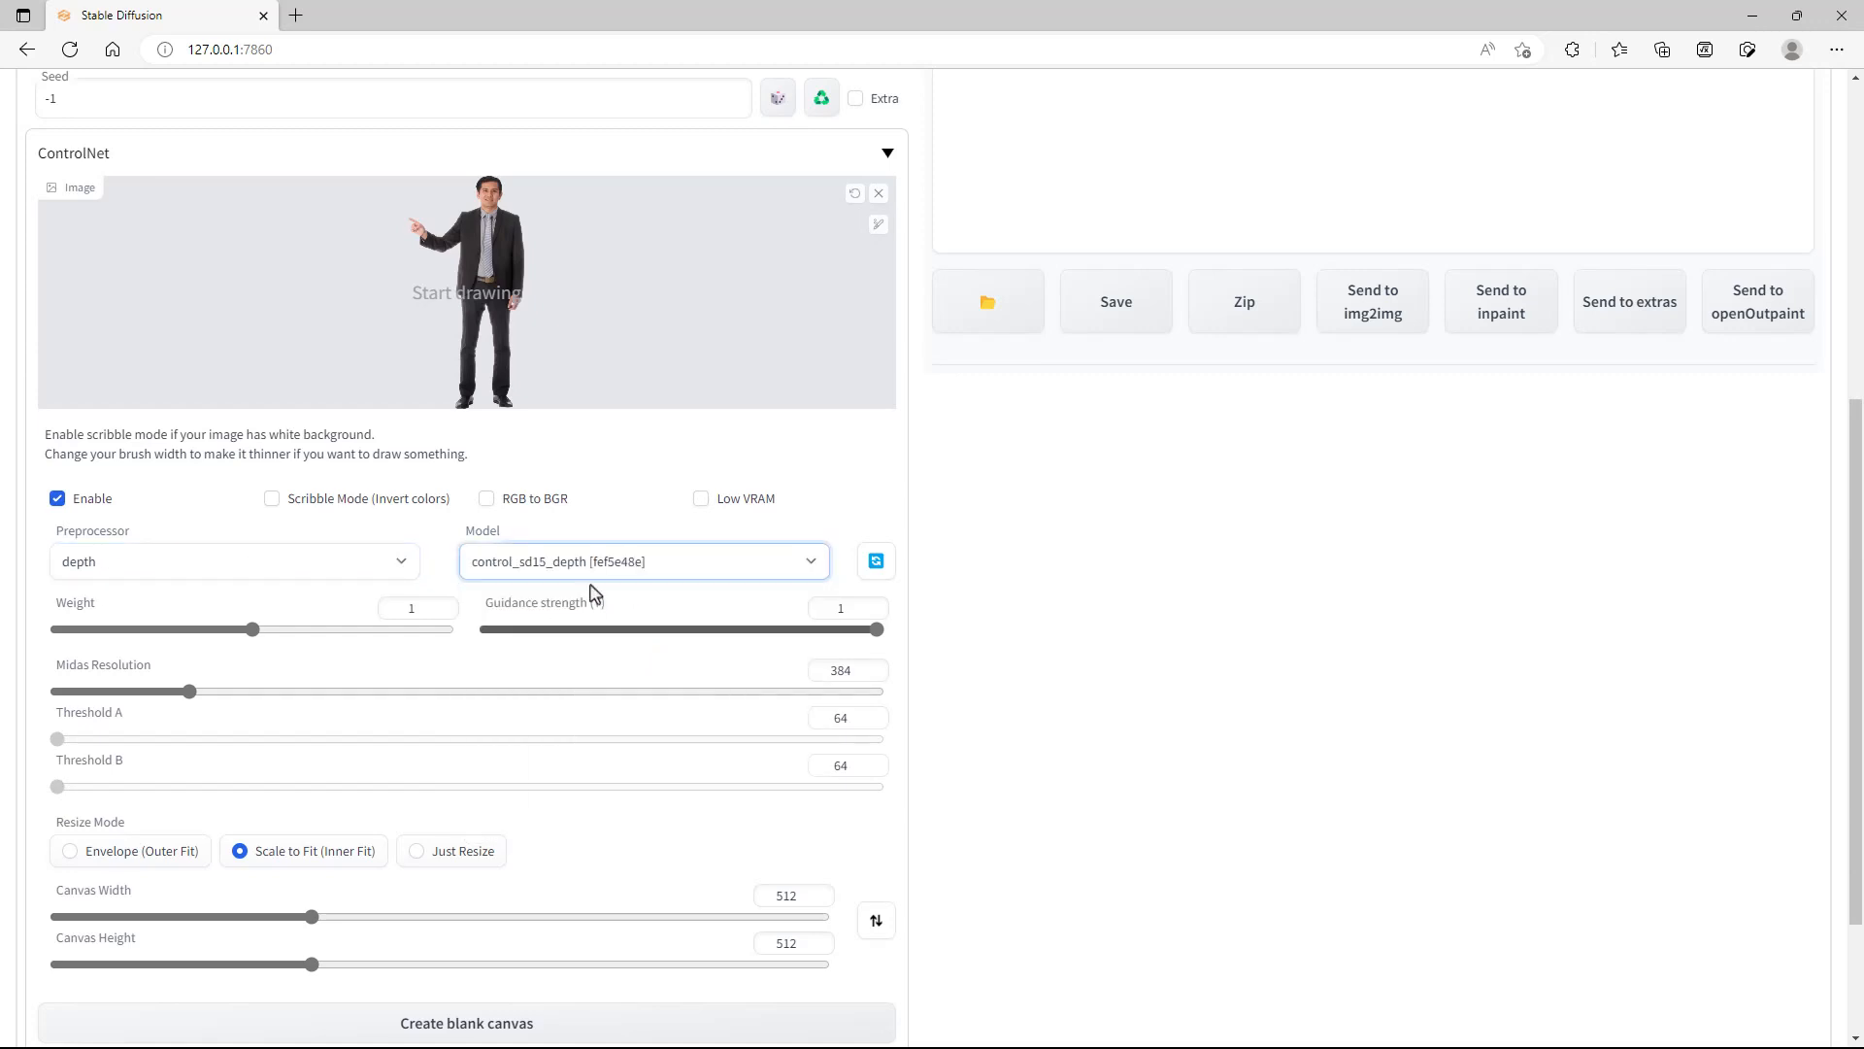
scroll(544, 660, up, 2)
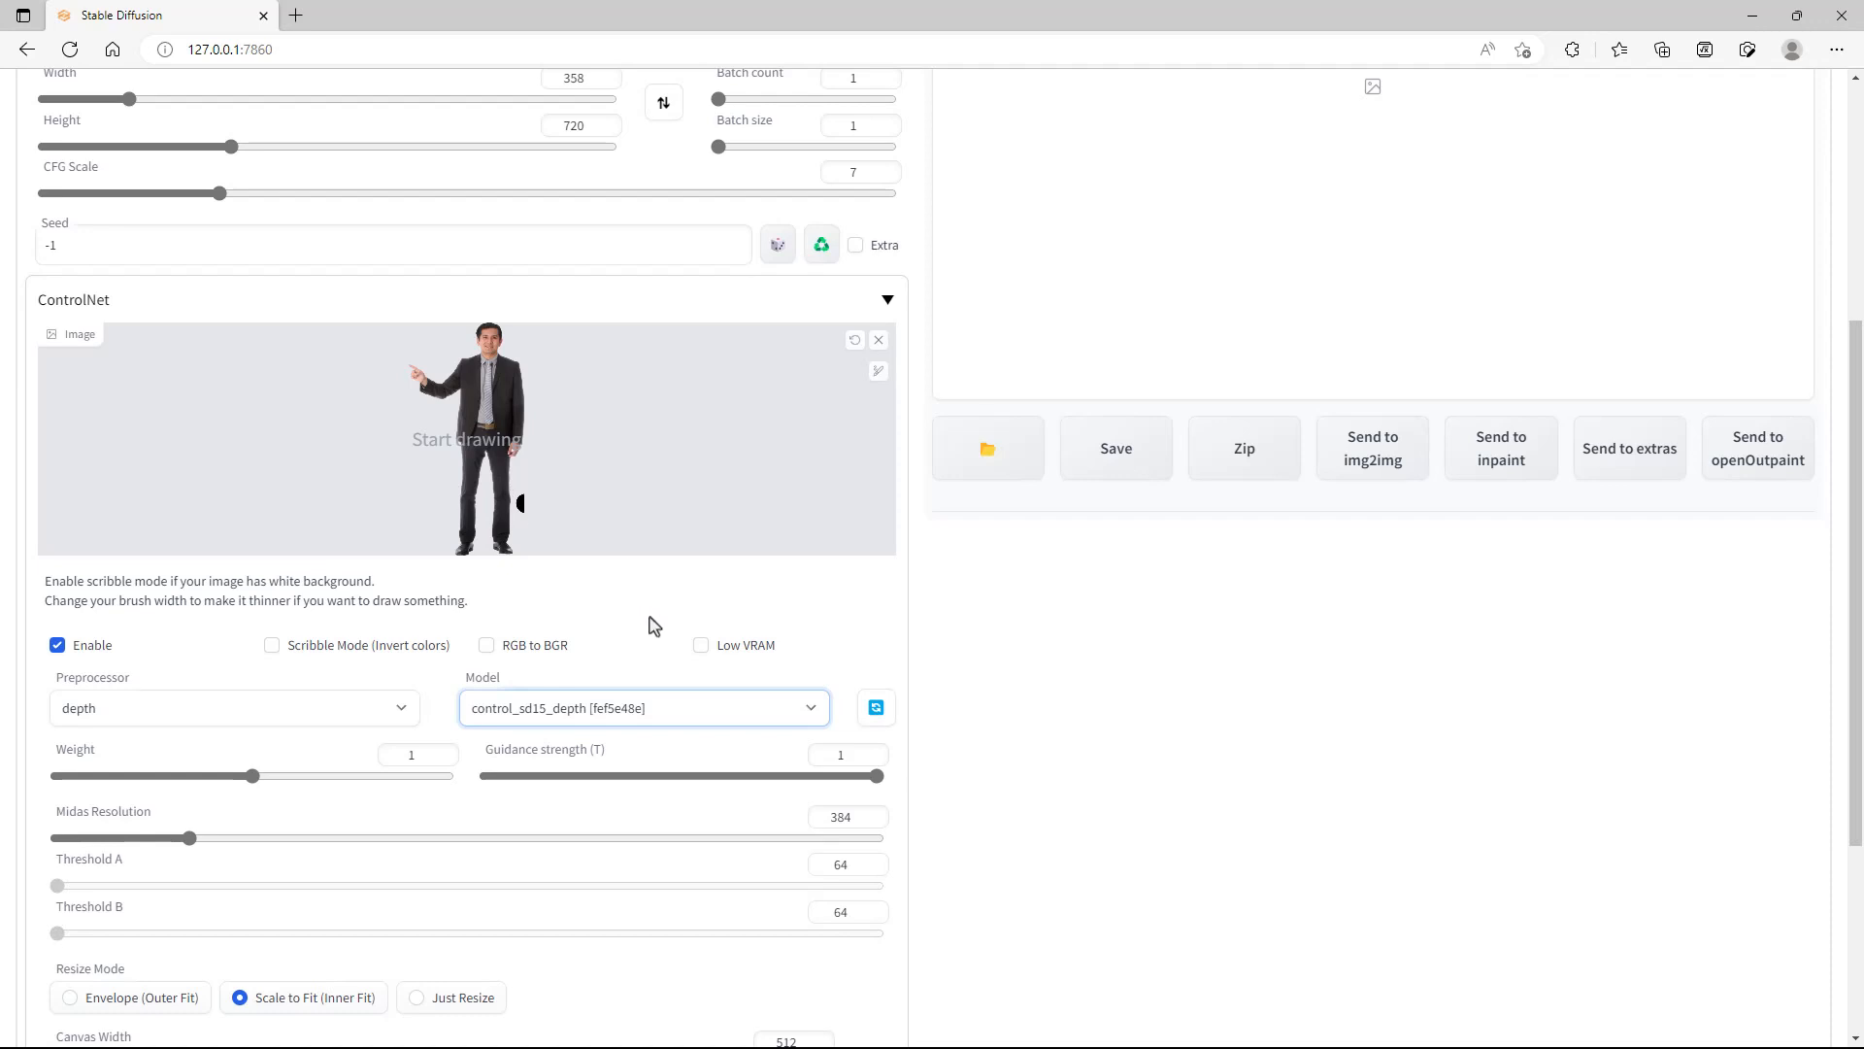
scroll(653, 625, down, 2)
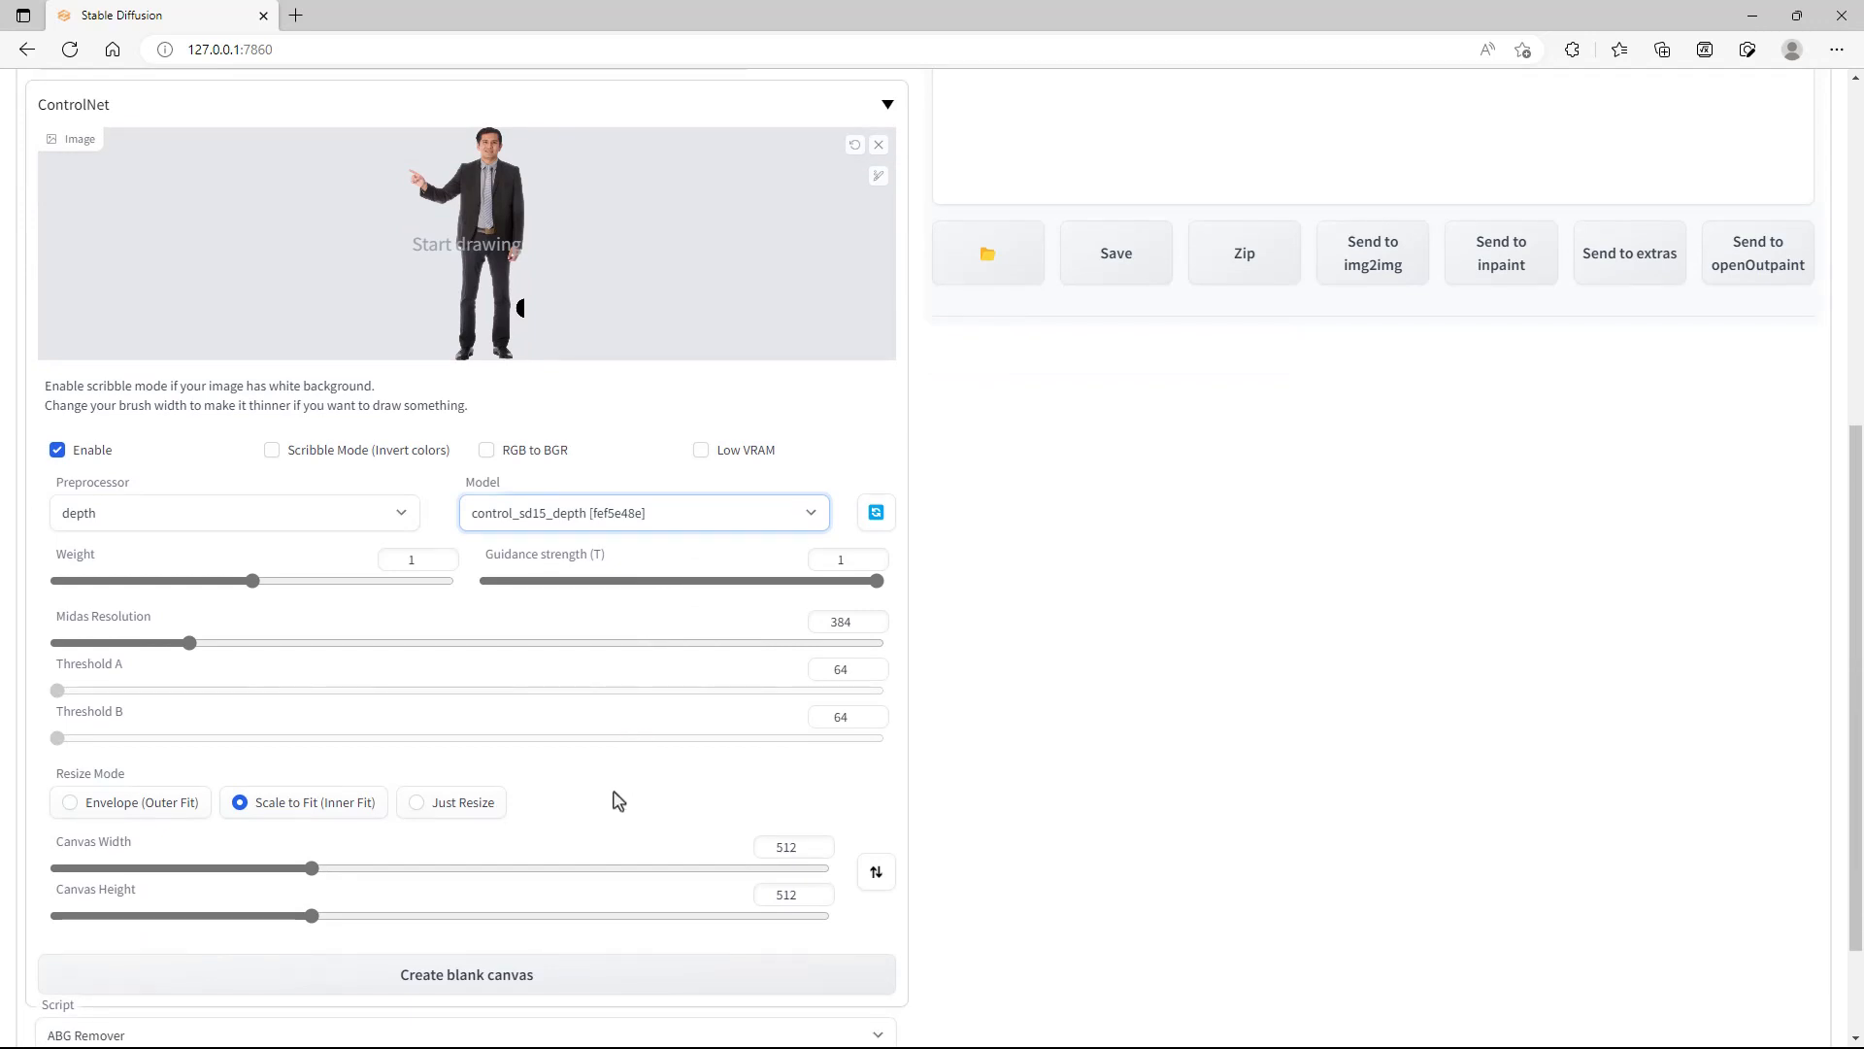
scroll(618, 800, down, 2)
Step: Enter the prompt "Korean man" and set the batch count to 3
scroll(619, 799, up, 8)
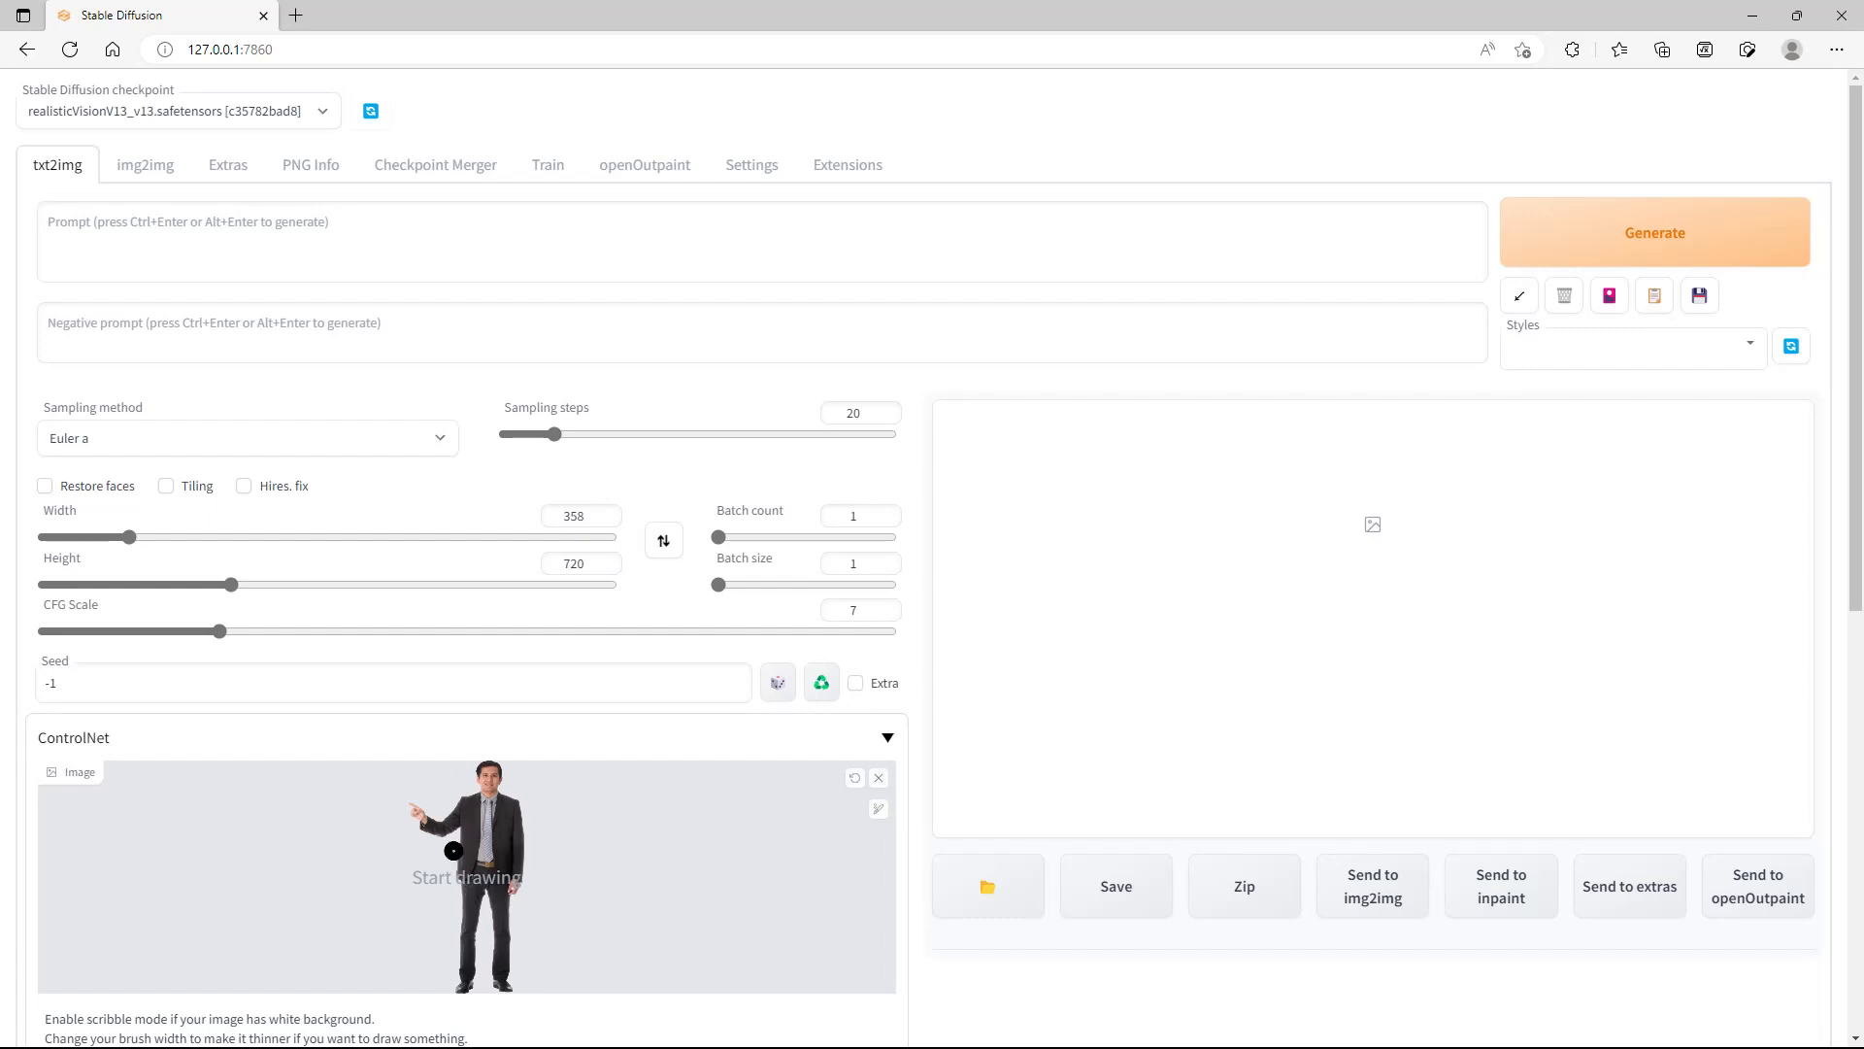
click(198, 243)
text(Korean man)
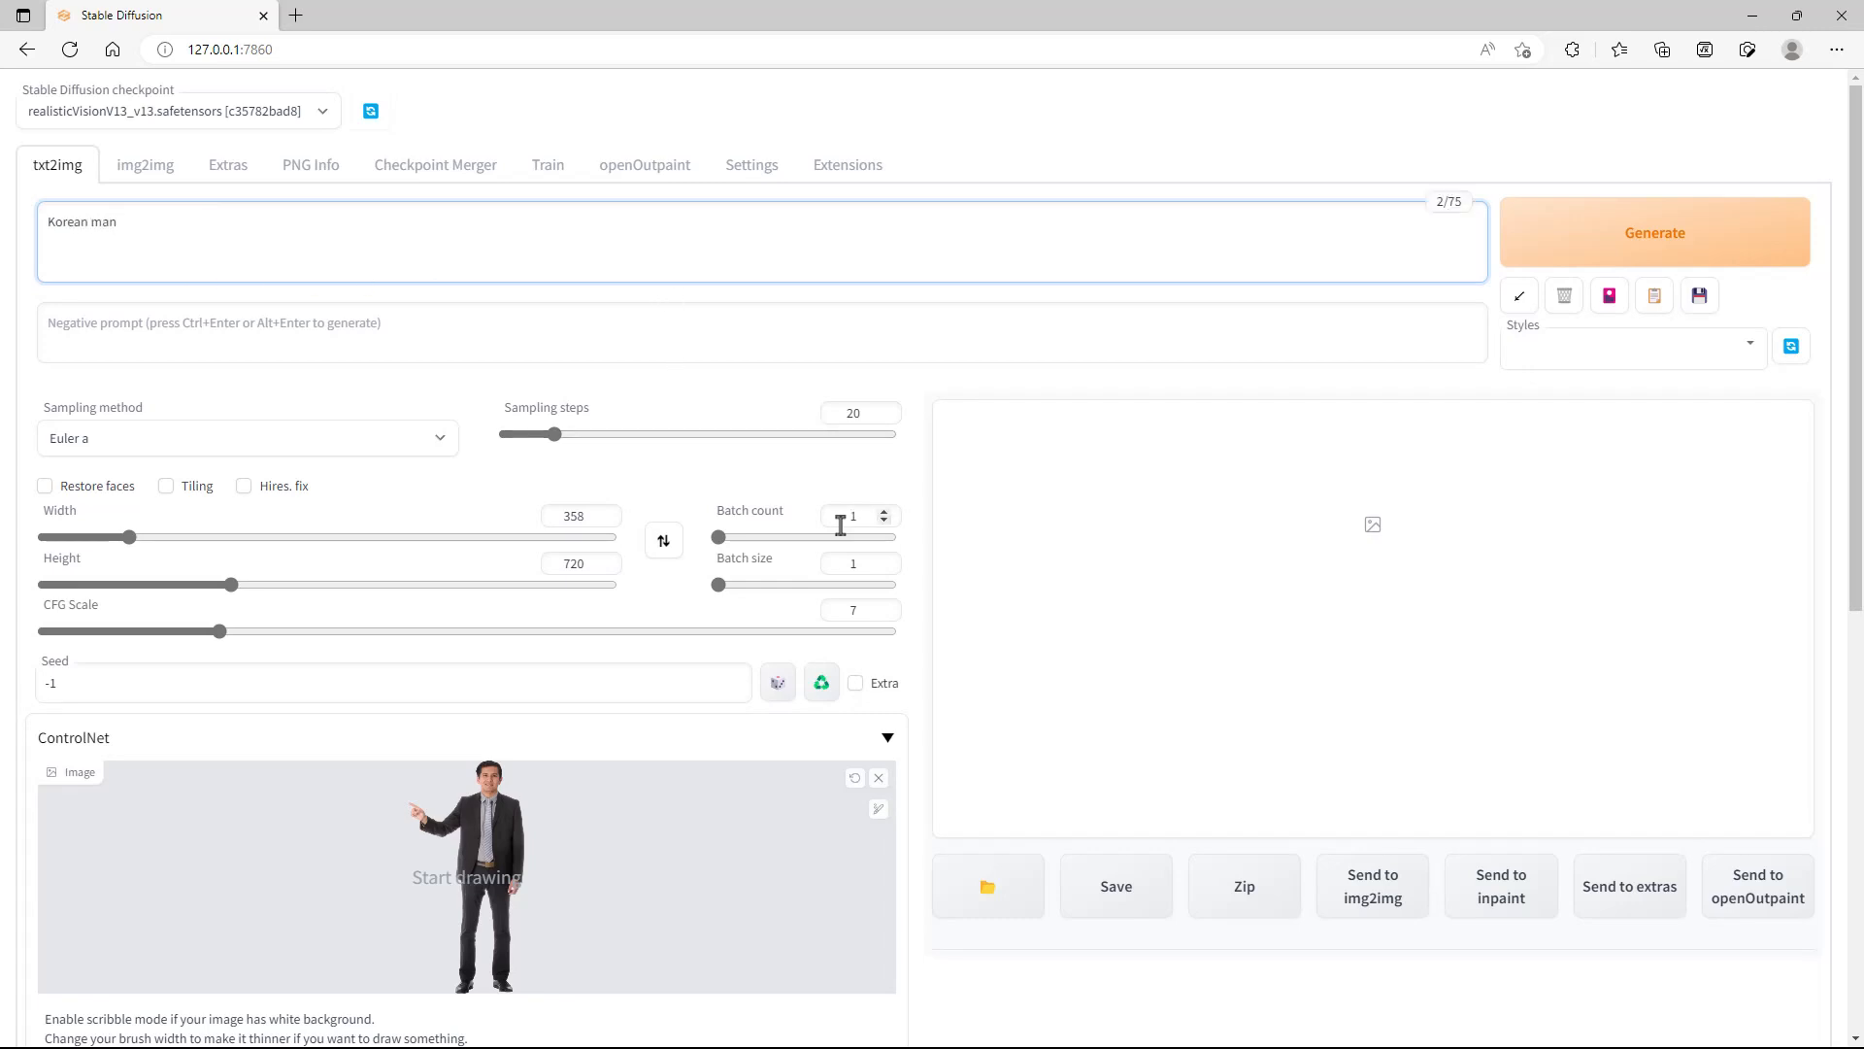
double_click(883, 511)
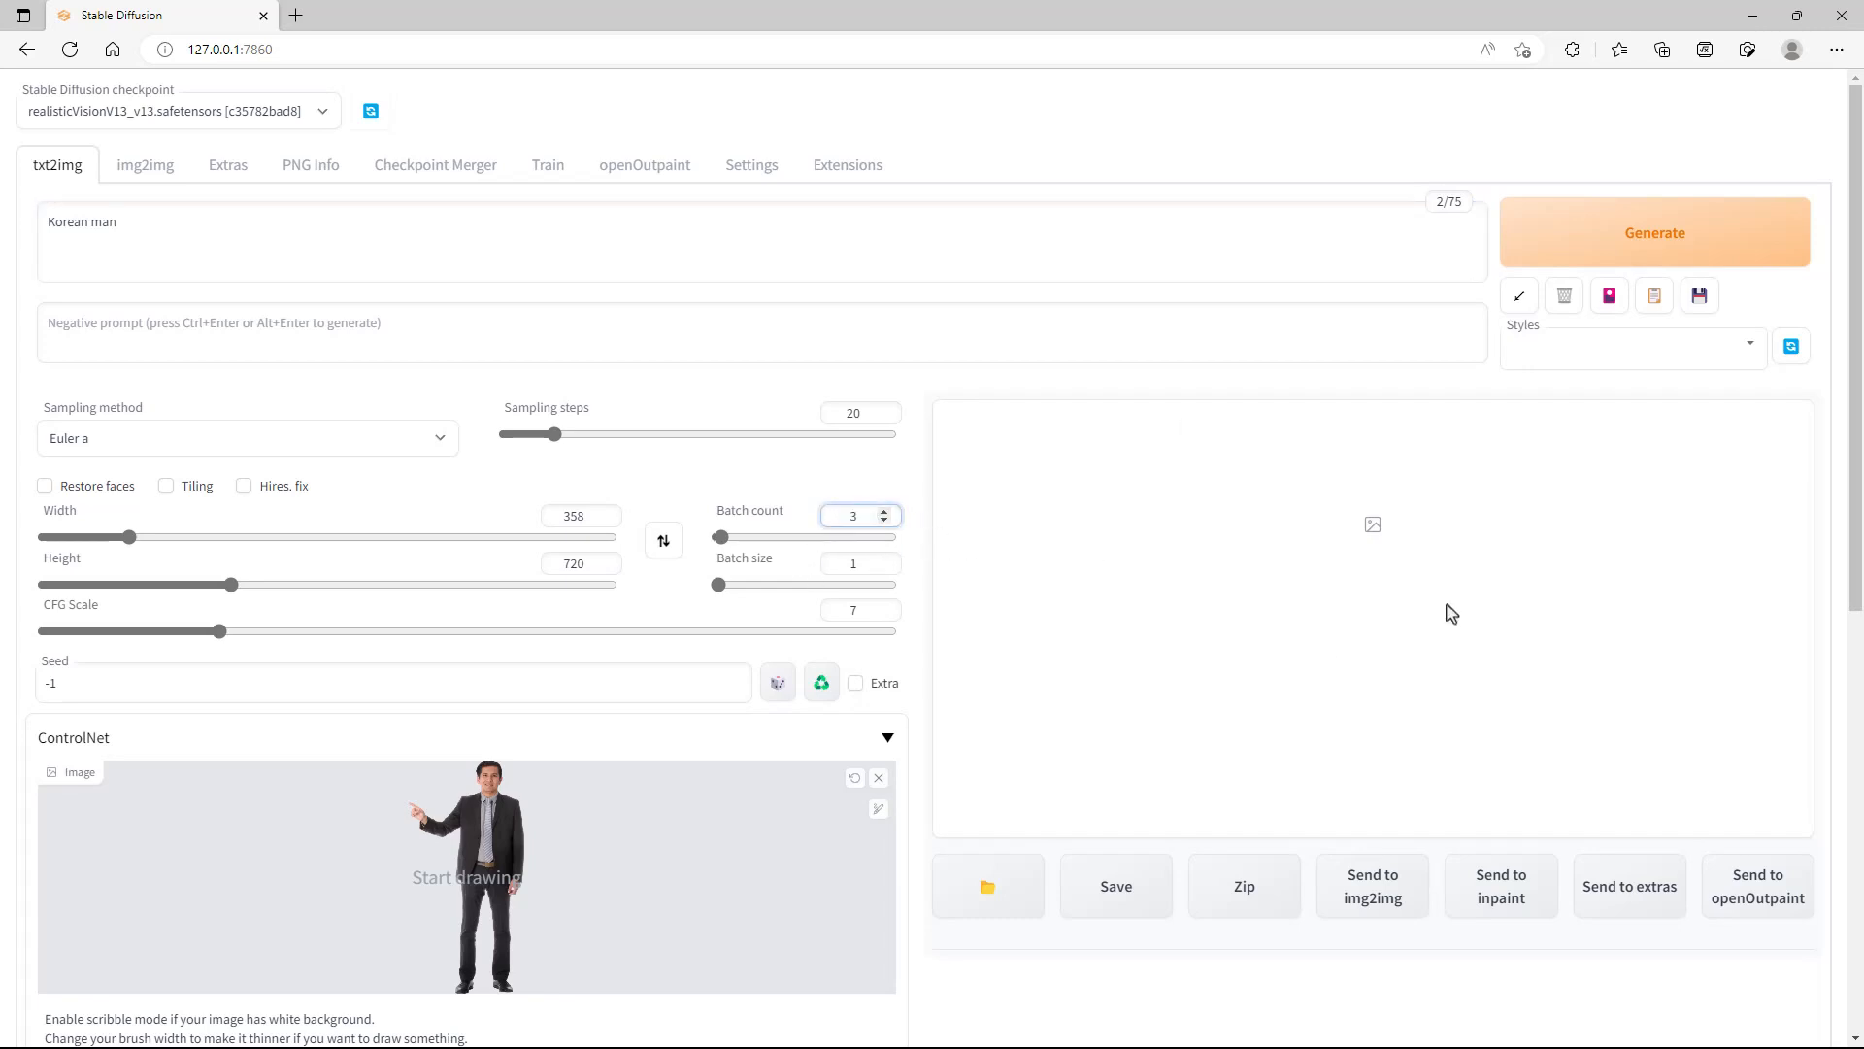
Step: Raise the sampling steps to 40
click(884, 416)
triple_click(883, 411)
triple_click(884, 412)
double_click(883, 412)
triple_click(884, 412)
double_click(884, 412)
double_click(883, 411)
double_click(884, 412)
double_click(883, 412)
click(884, 412)
click(852, 469)
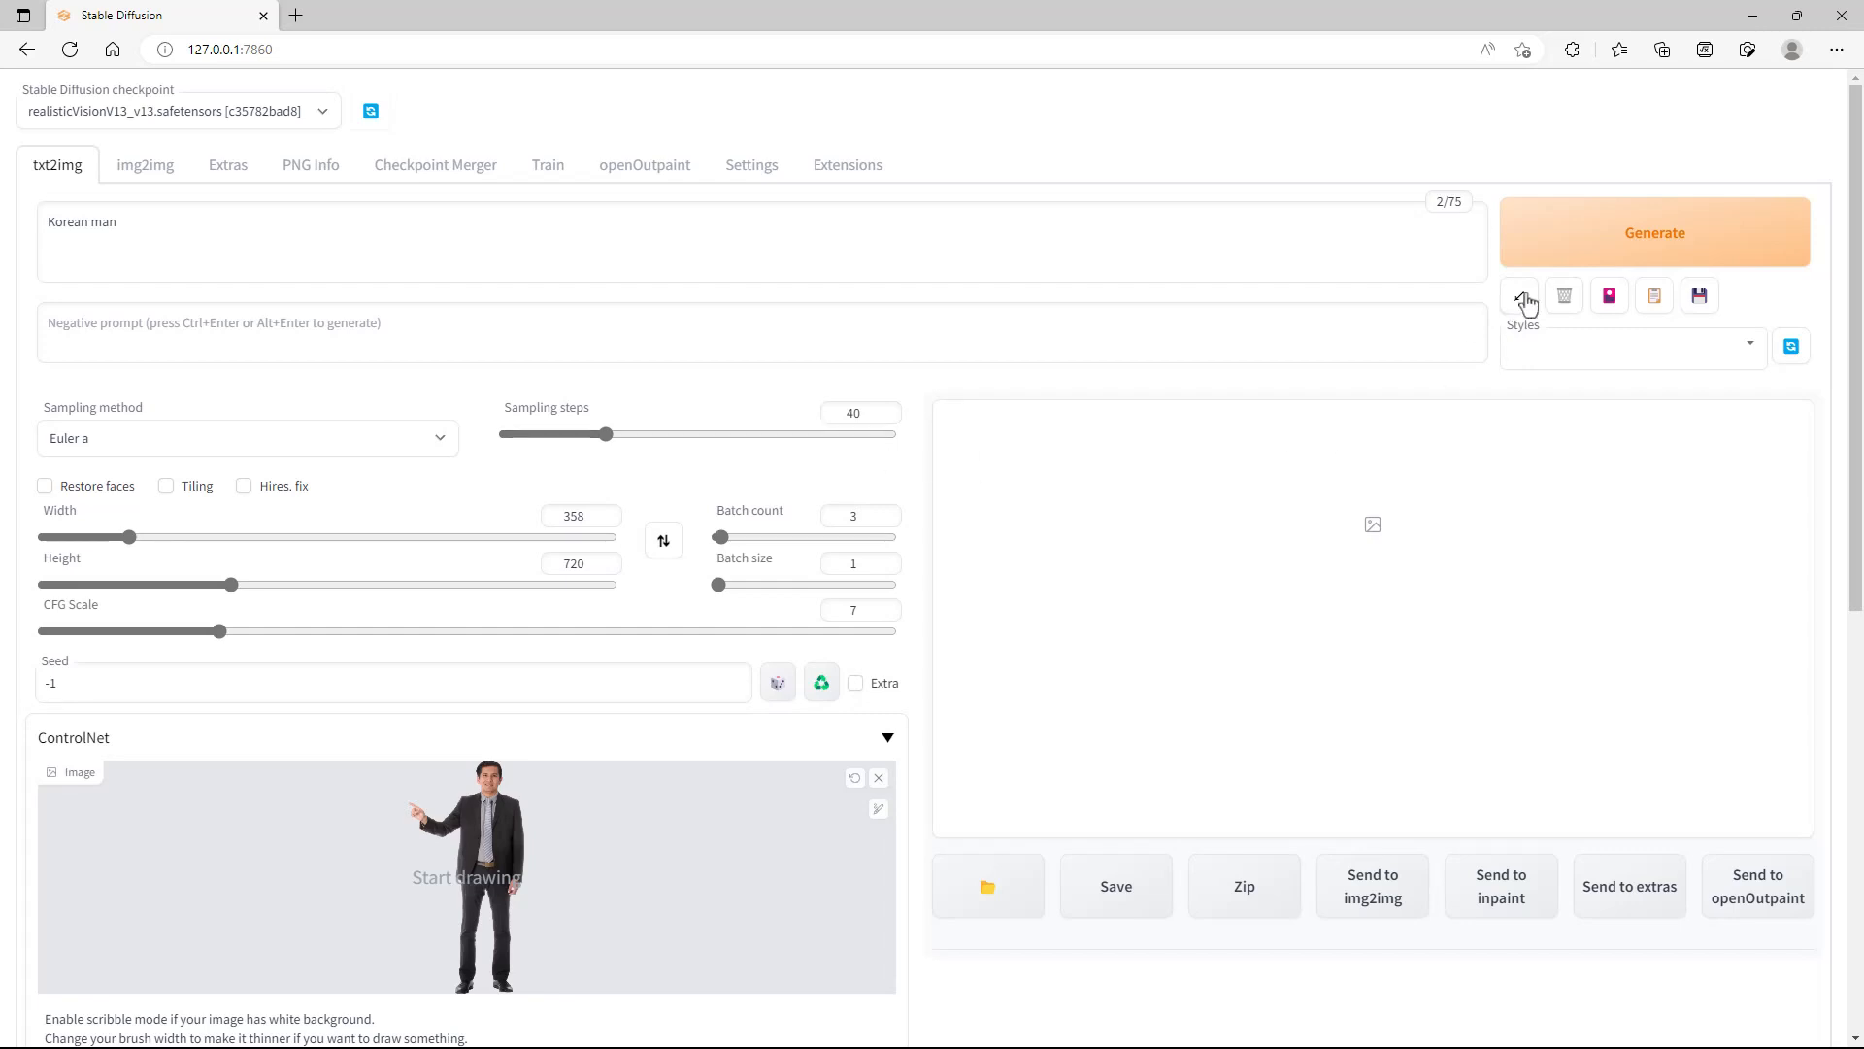
Step: Generate the image batch and open the second background-removal mask from the results gallery
click(1662, 245)
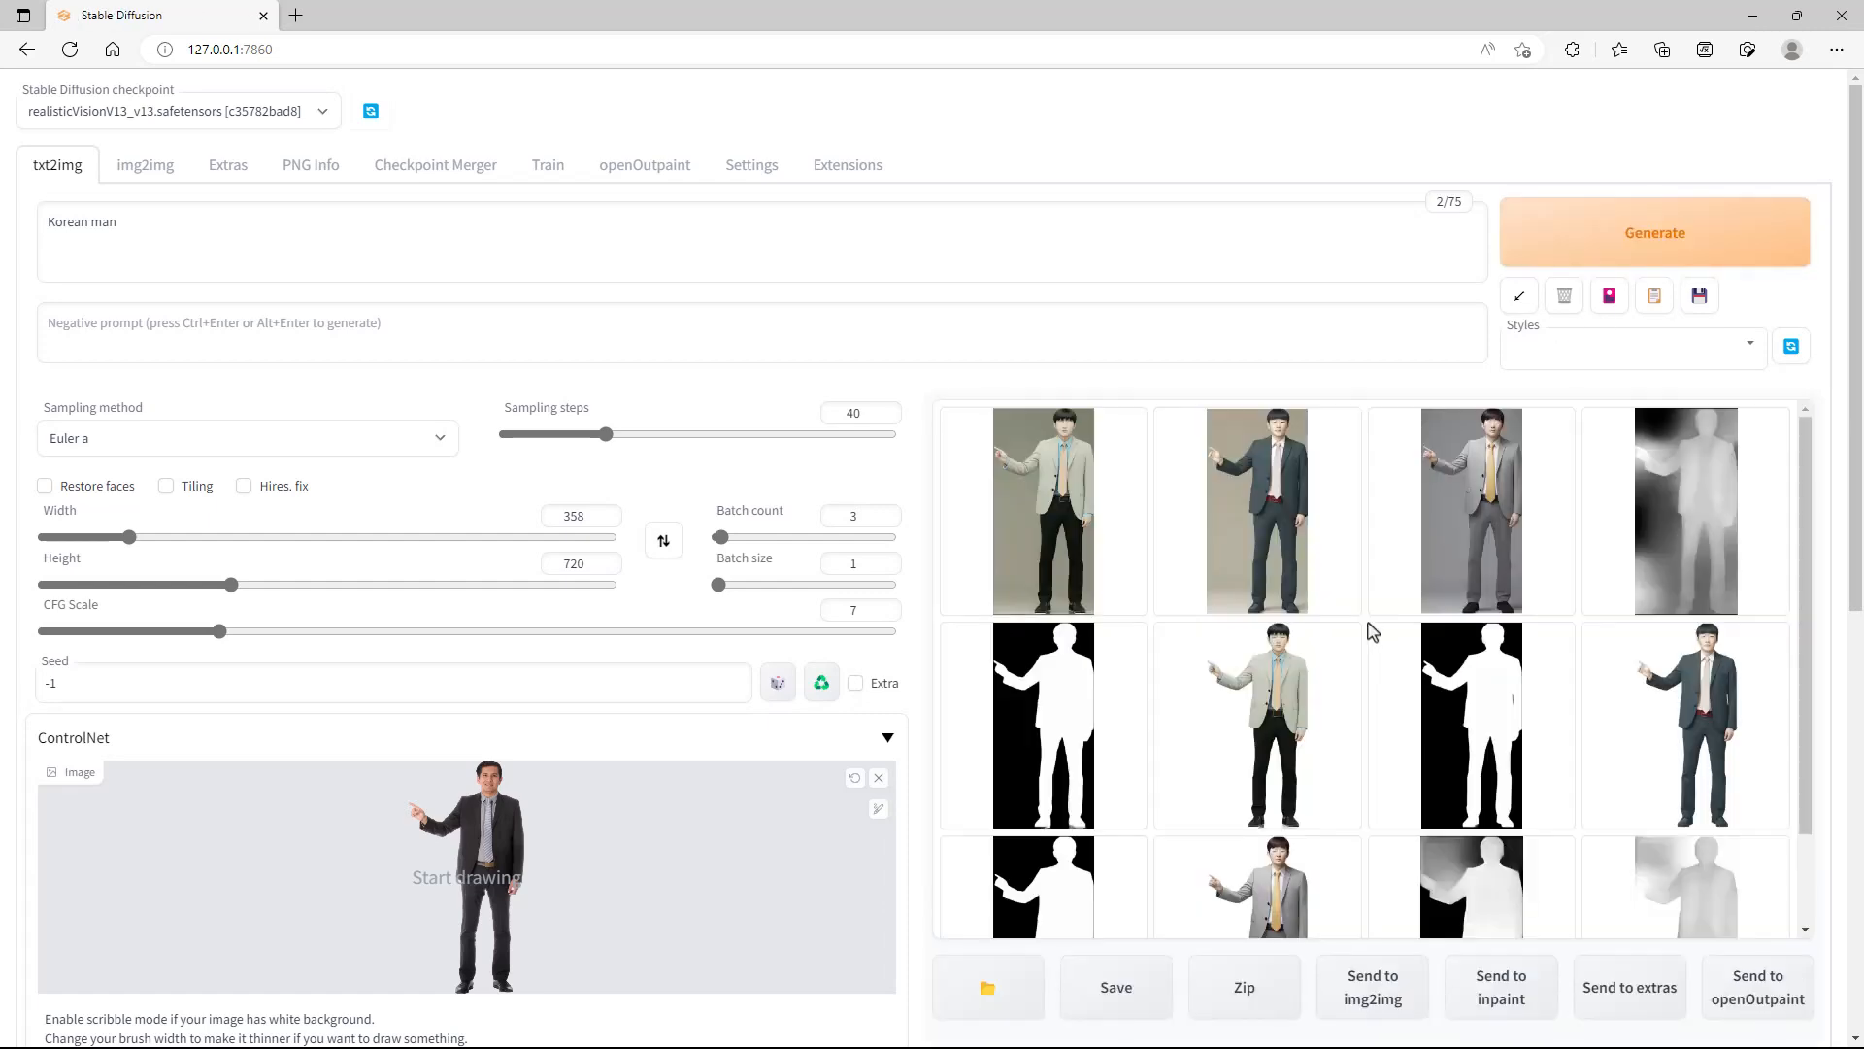
click(1325, 665)
click(1262, 525)
click(1131, 529)
click(1270, 508)
scroll(1408, 631, down, 1)
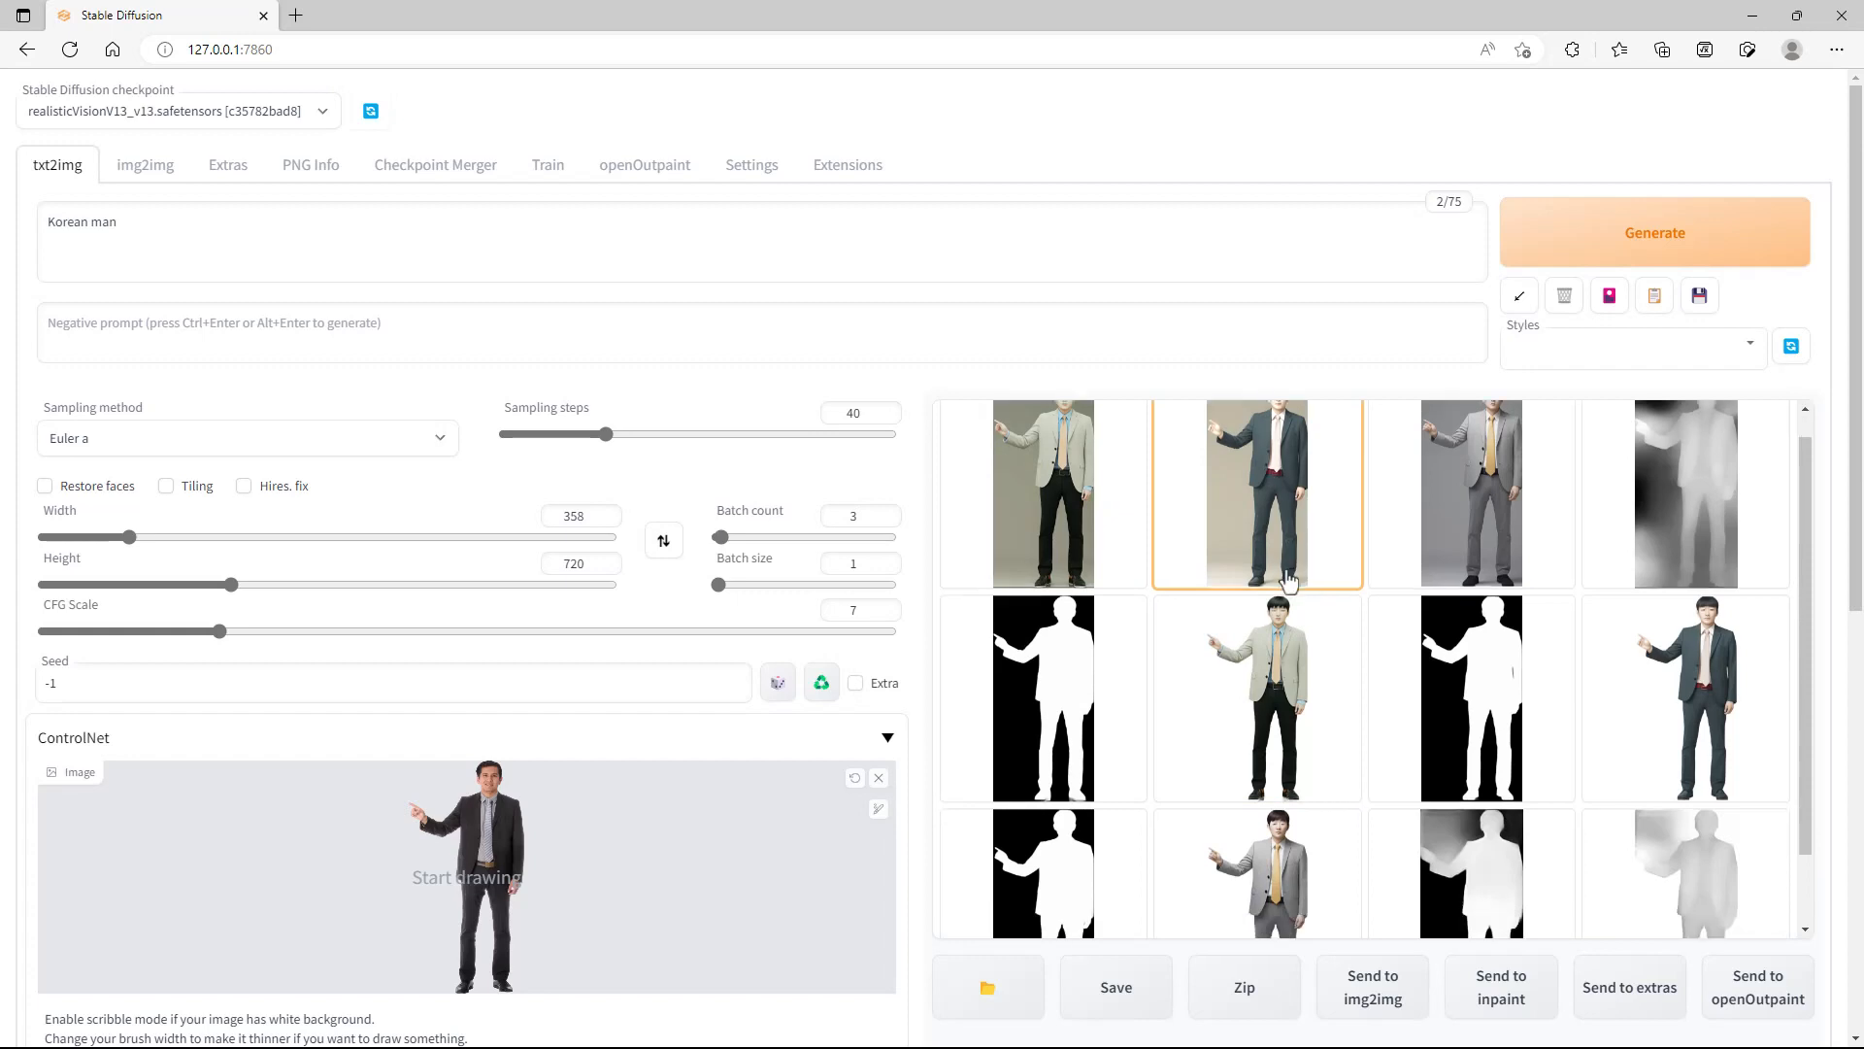
click(1488, 668)
click(1489, 669)
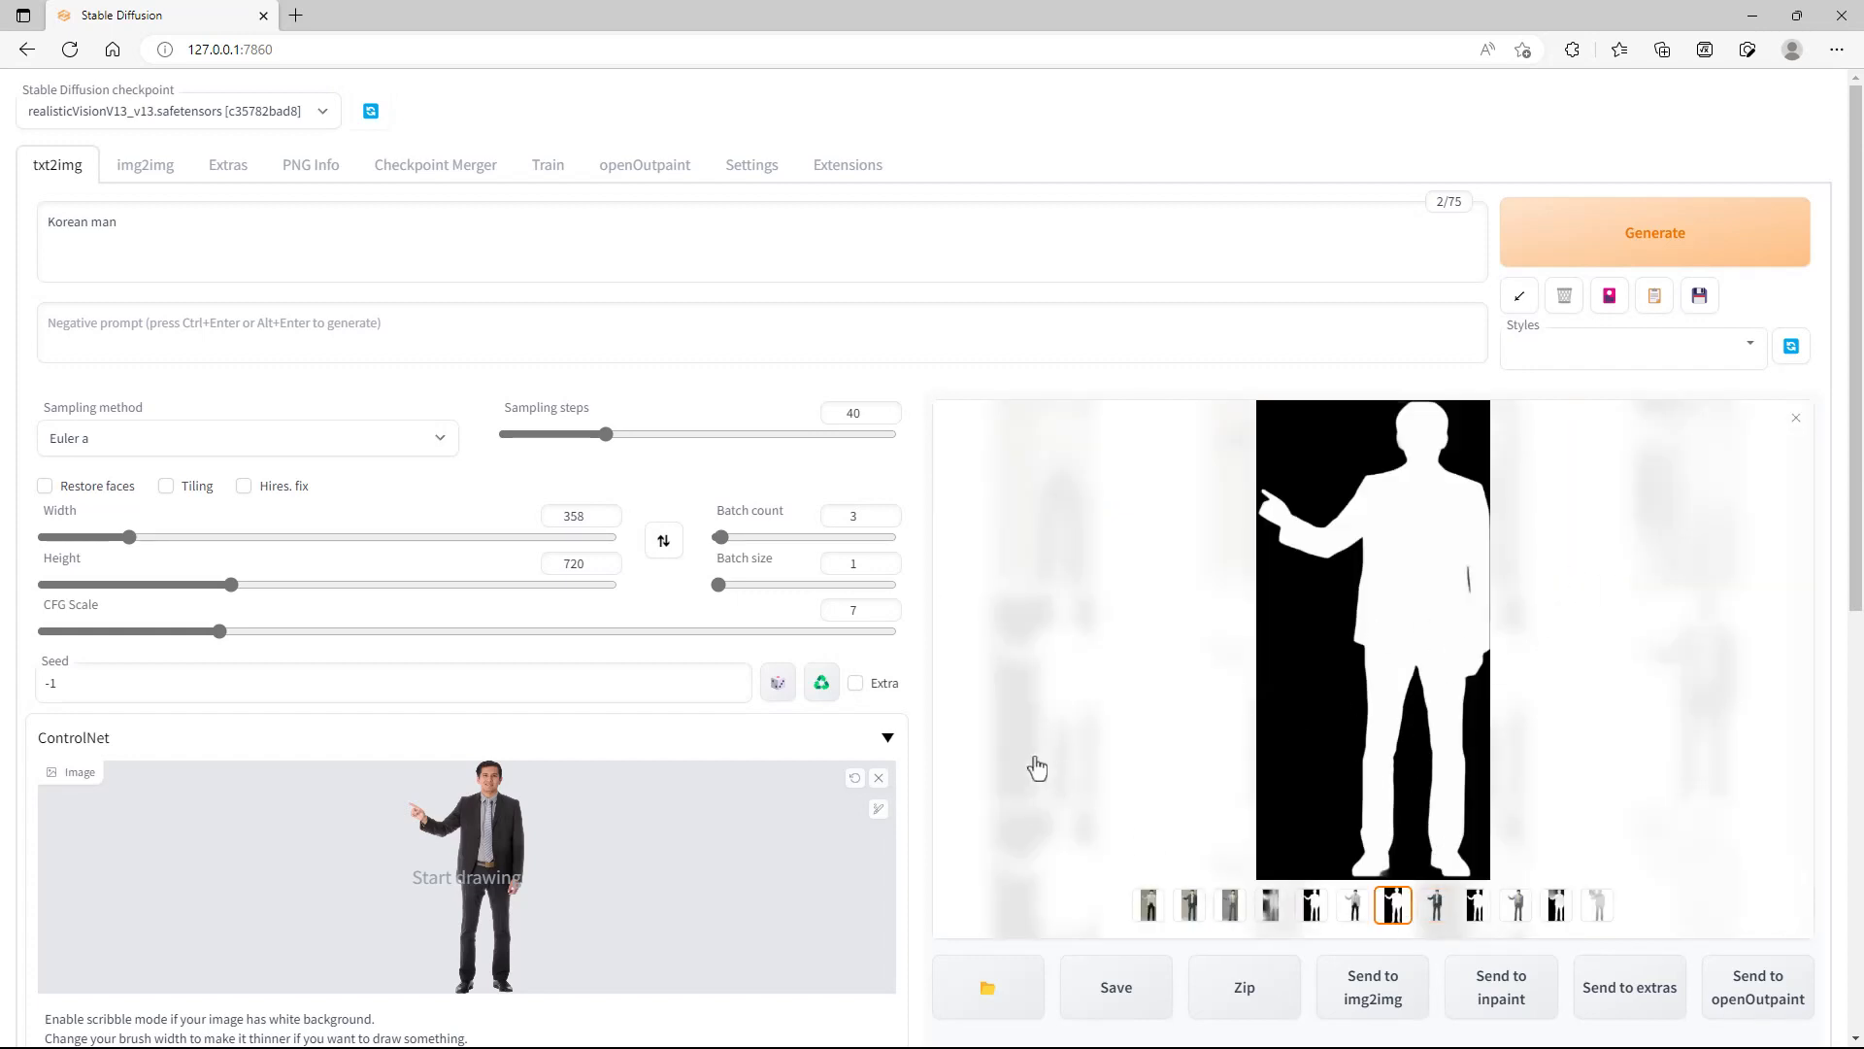
Step: Enable the ABG Remover option to only save background free pictures
scroll(1033, 766, down, 7)
scroll(442, 783, down, 1)
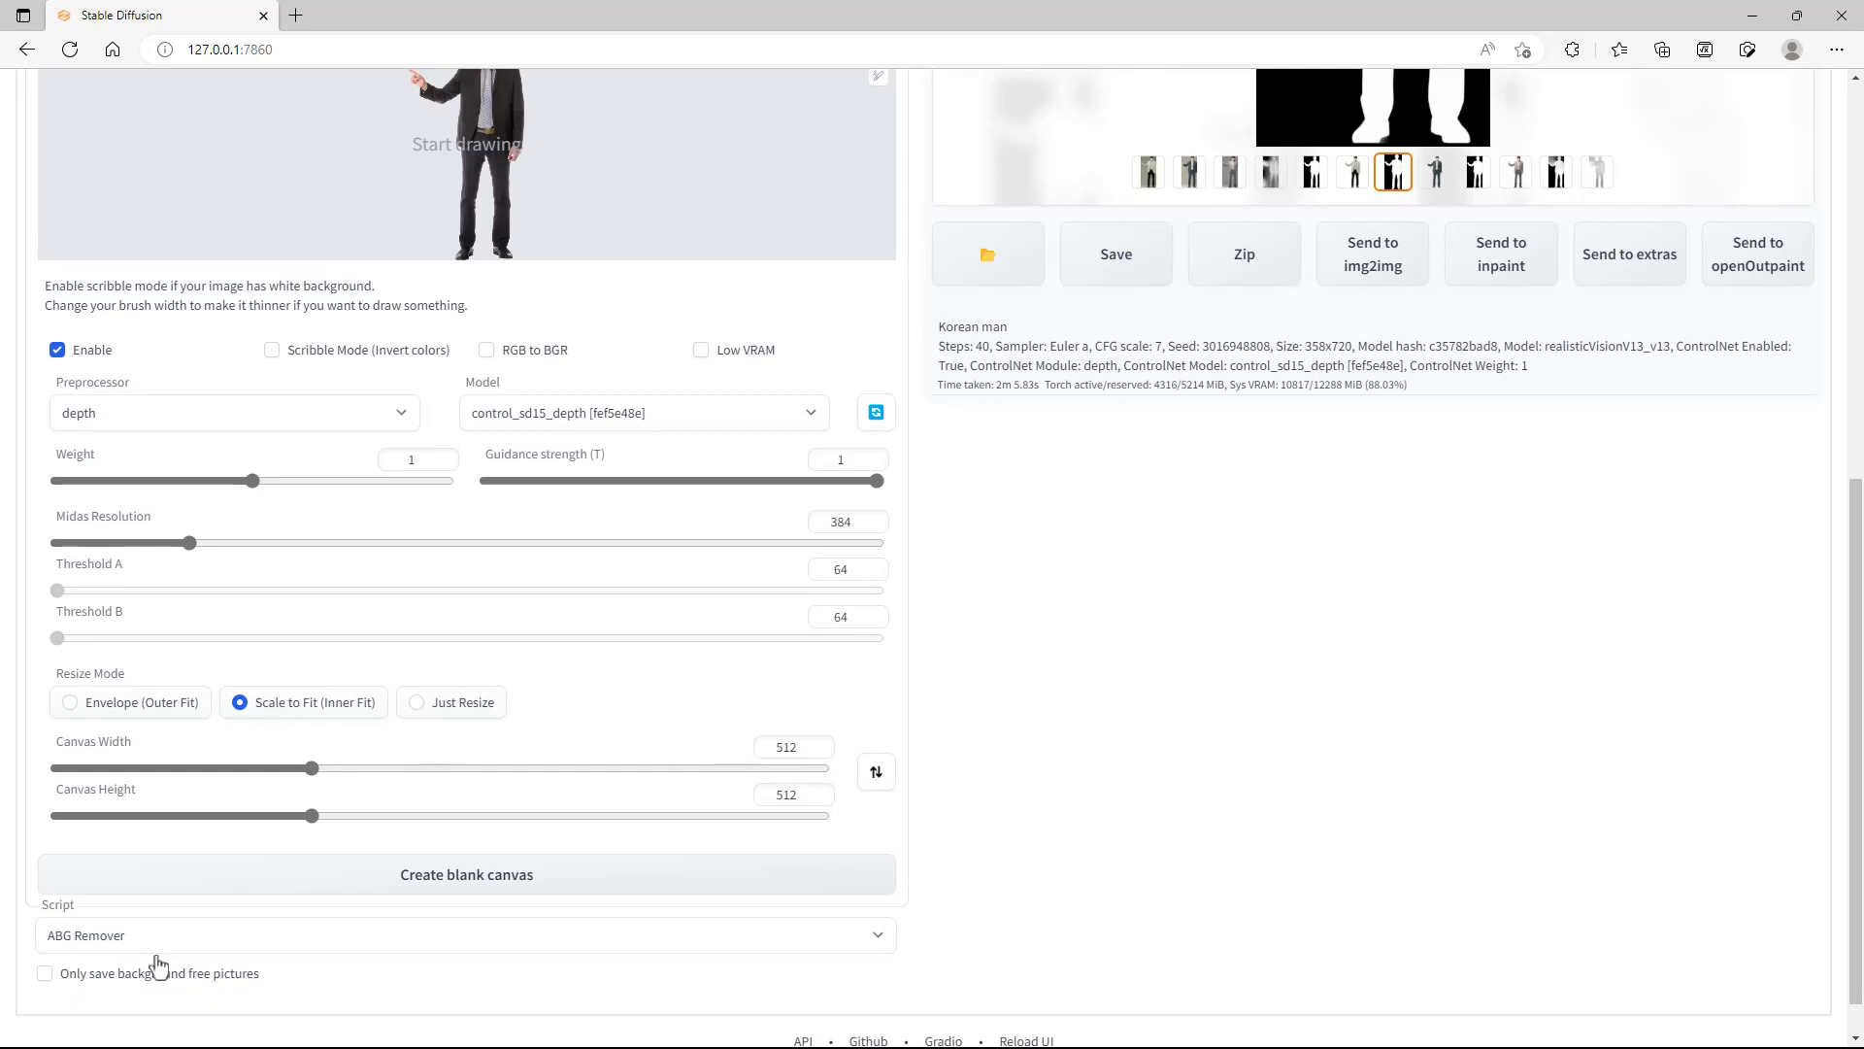
scroll(1036, 583, up, 5)
scroll(1068, 573, up, 3)
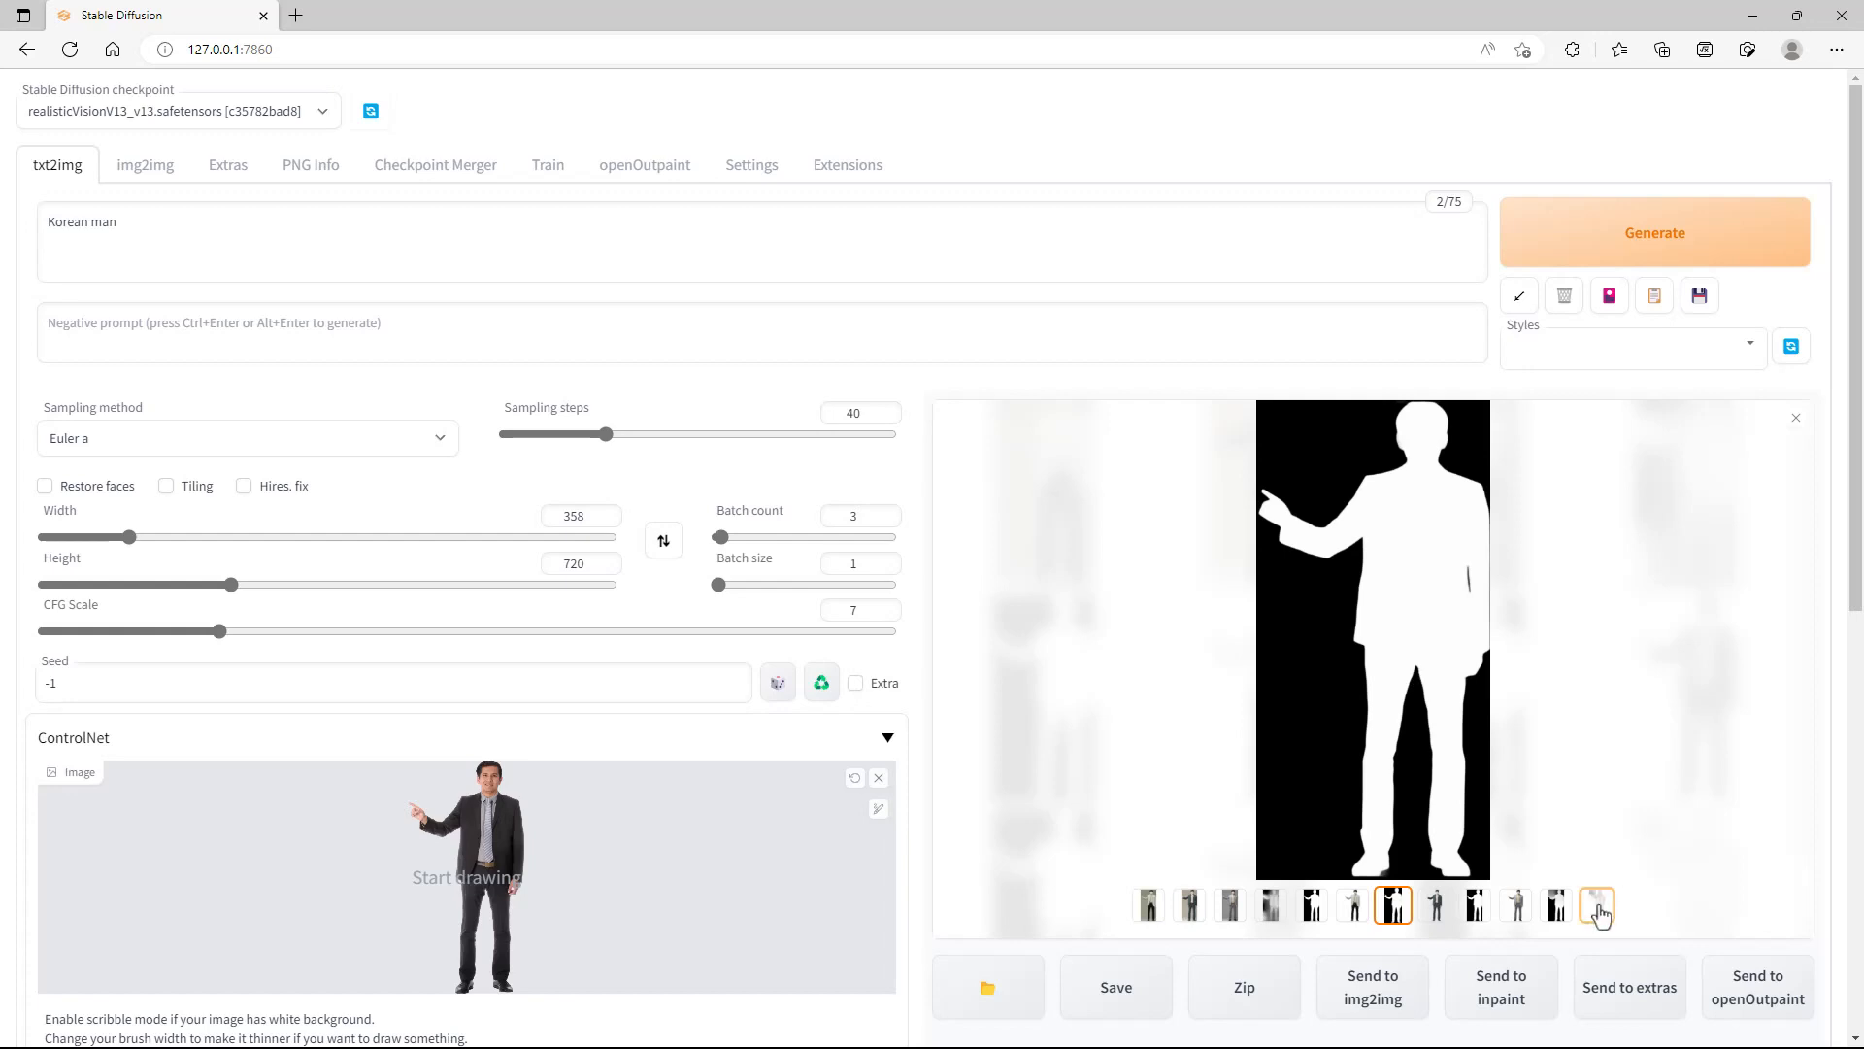
click(1148, 905)
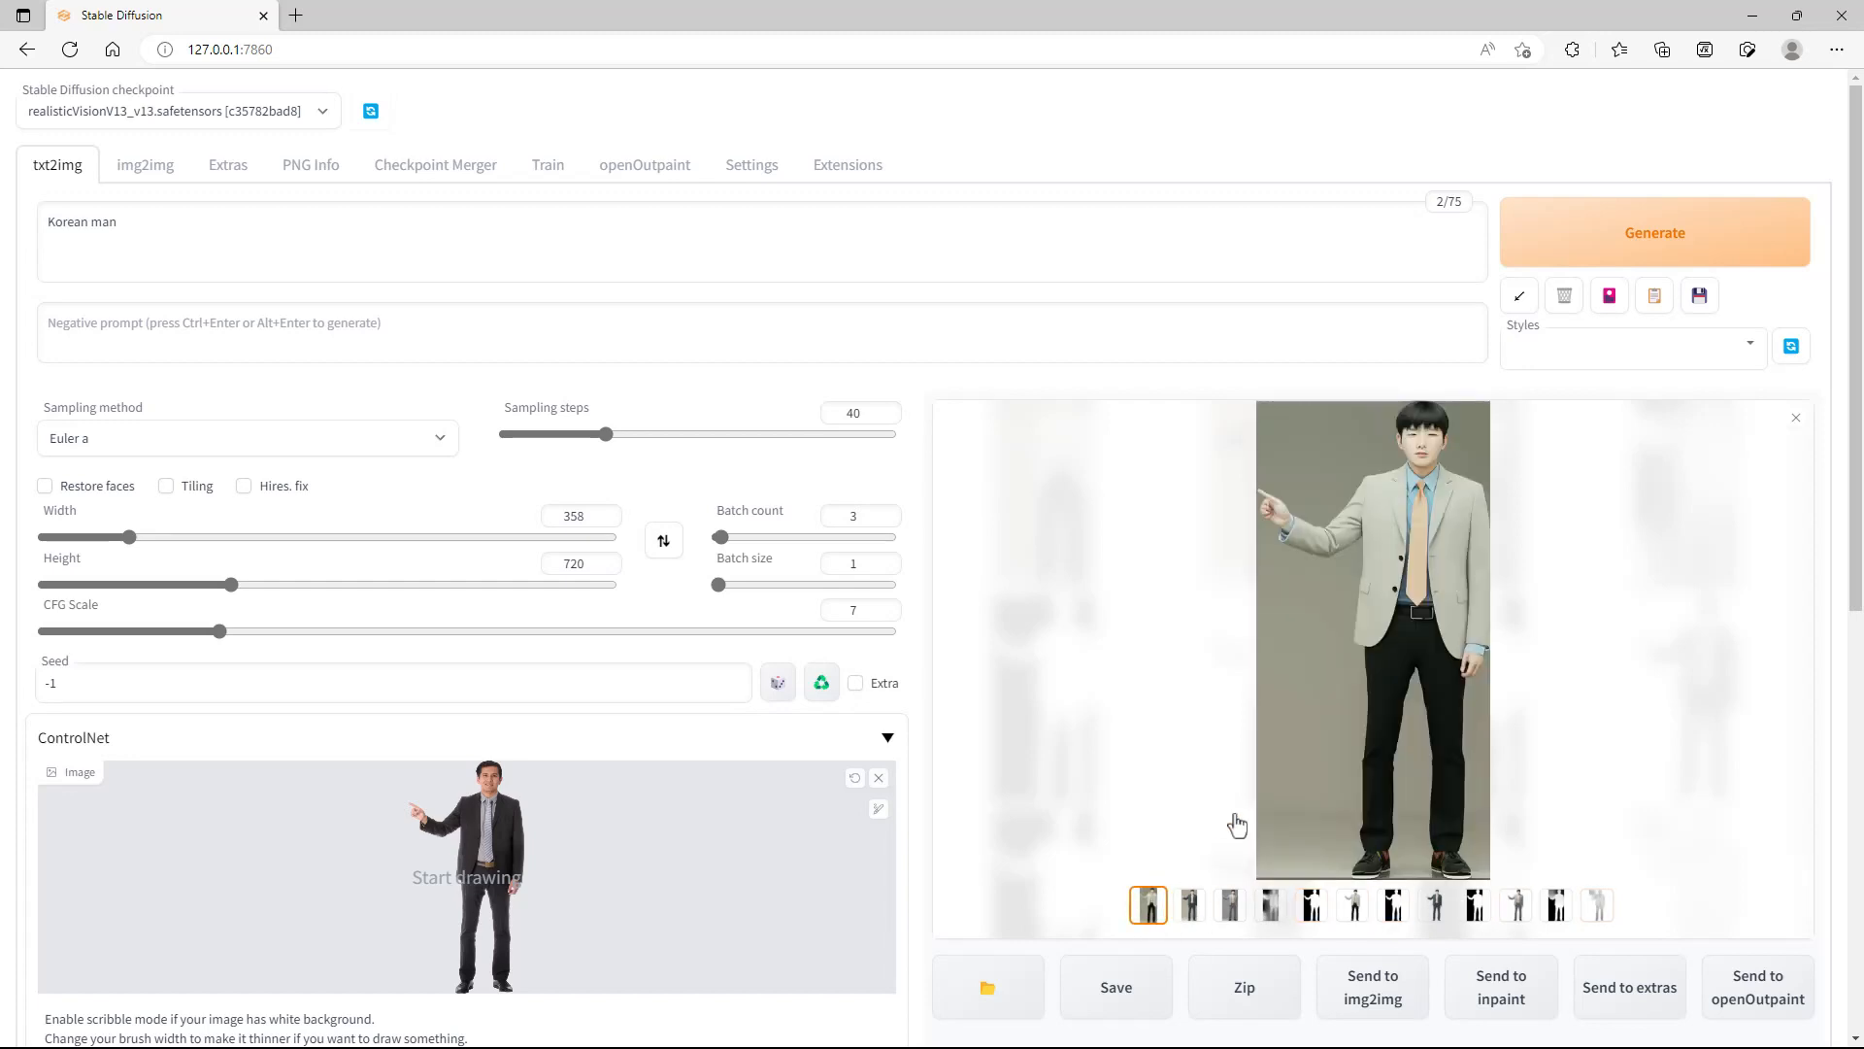
scroll(1045, 795, down, 8)
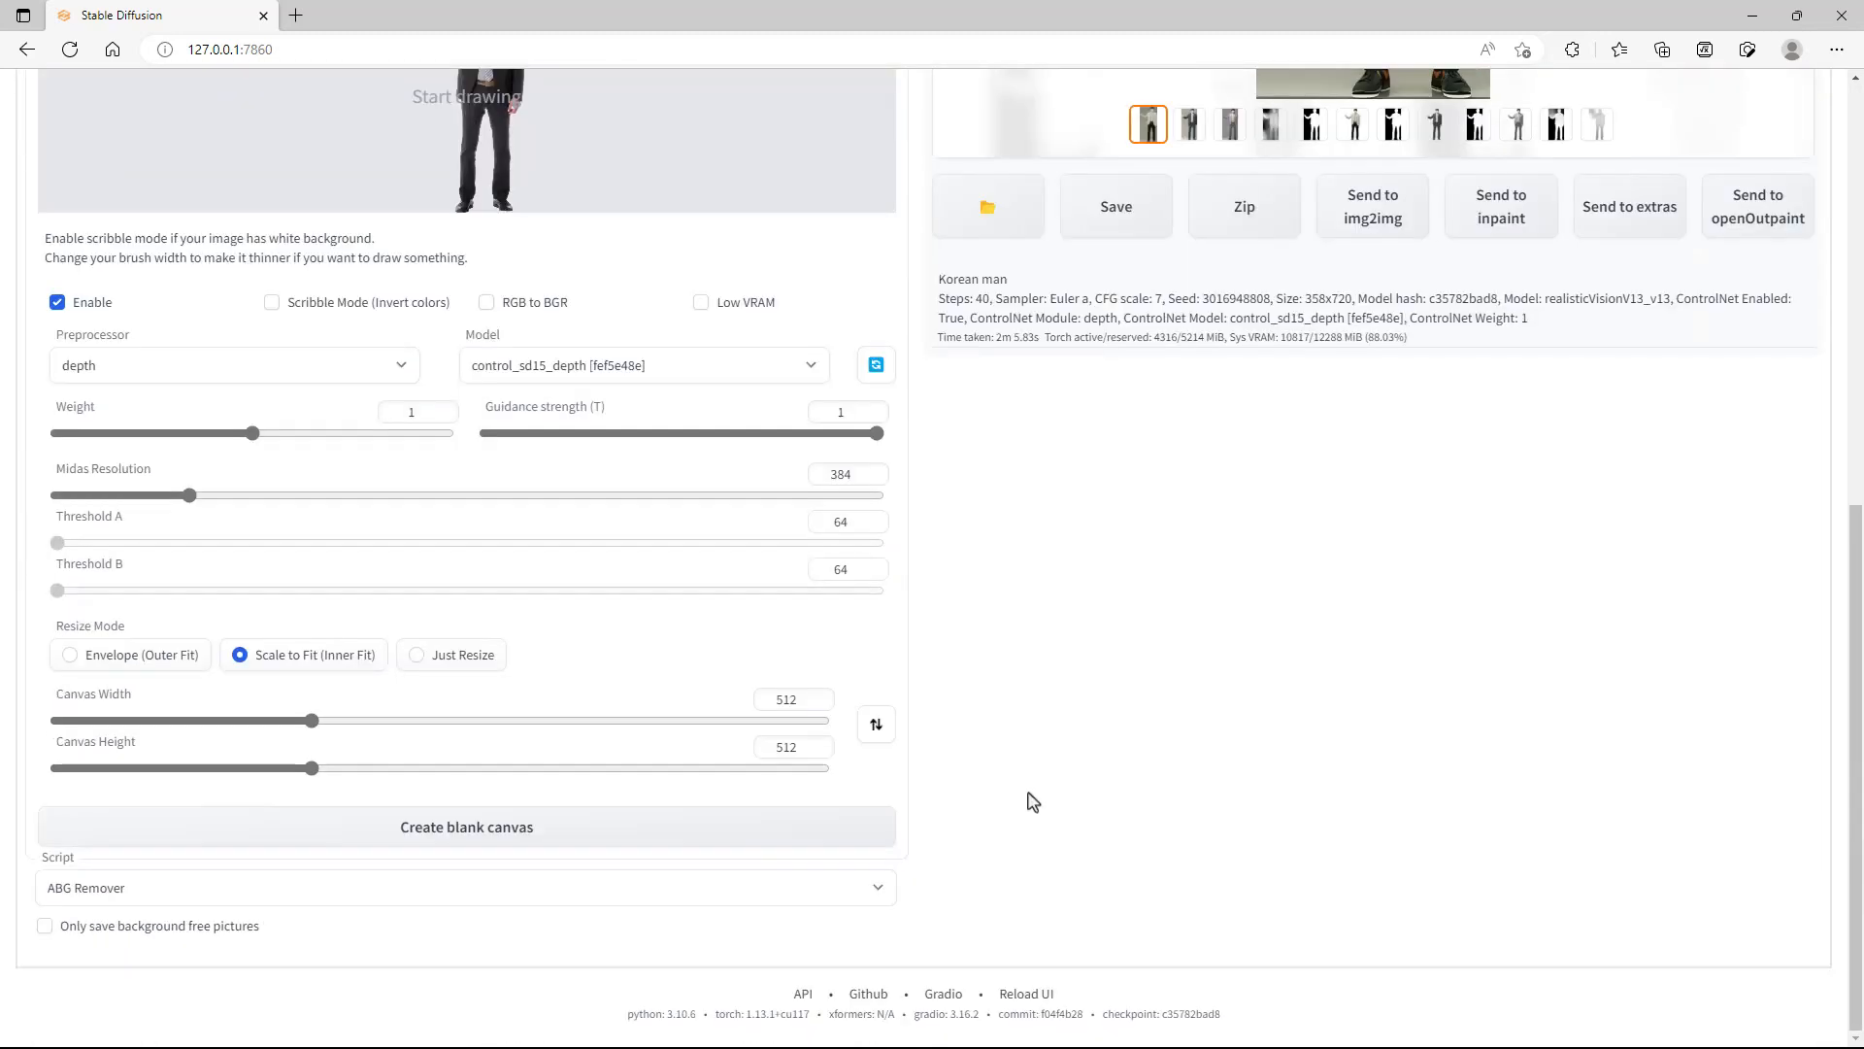
click(45, 925)
scroll(1202, 748, up, 8)
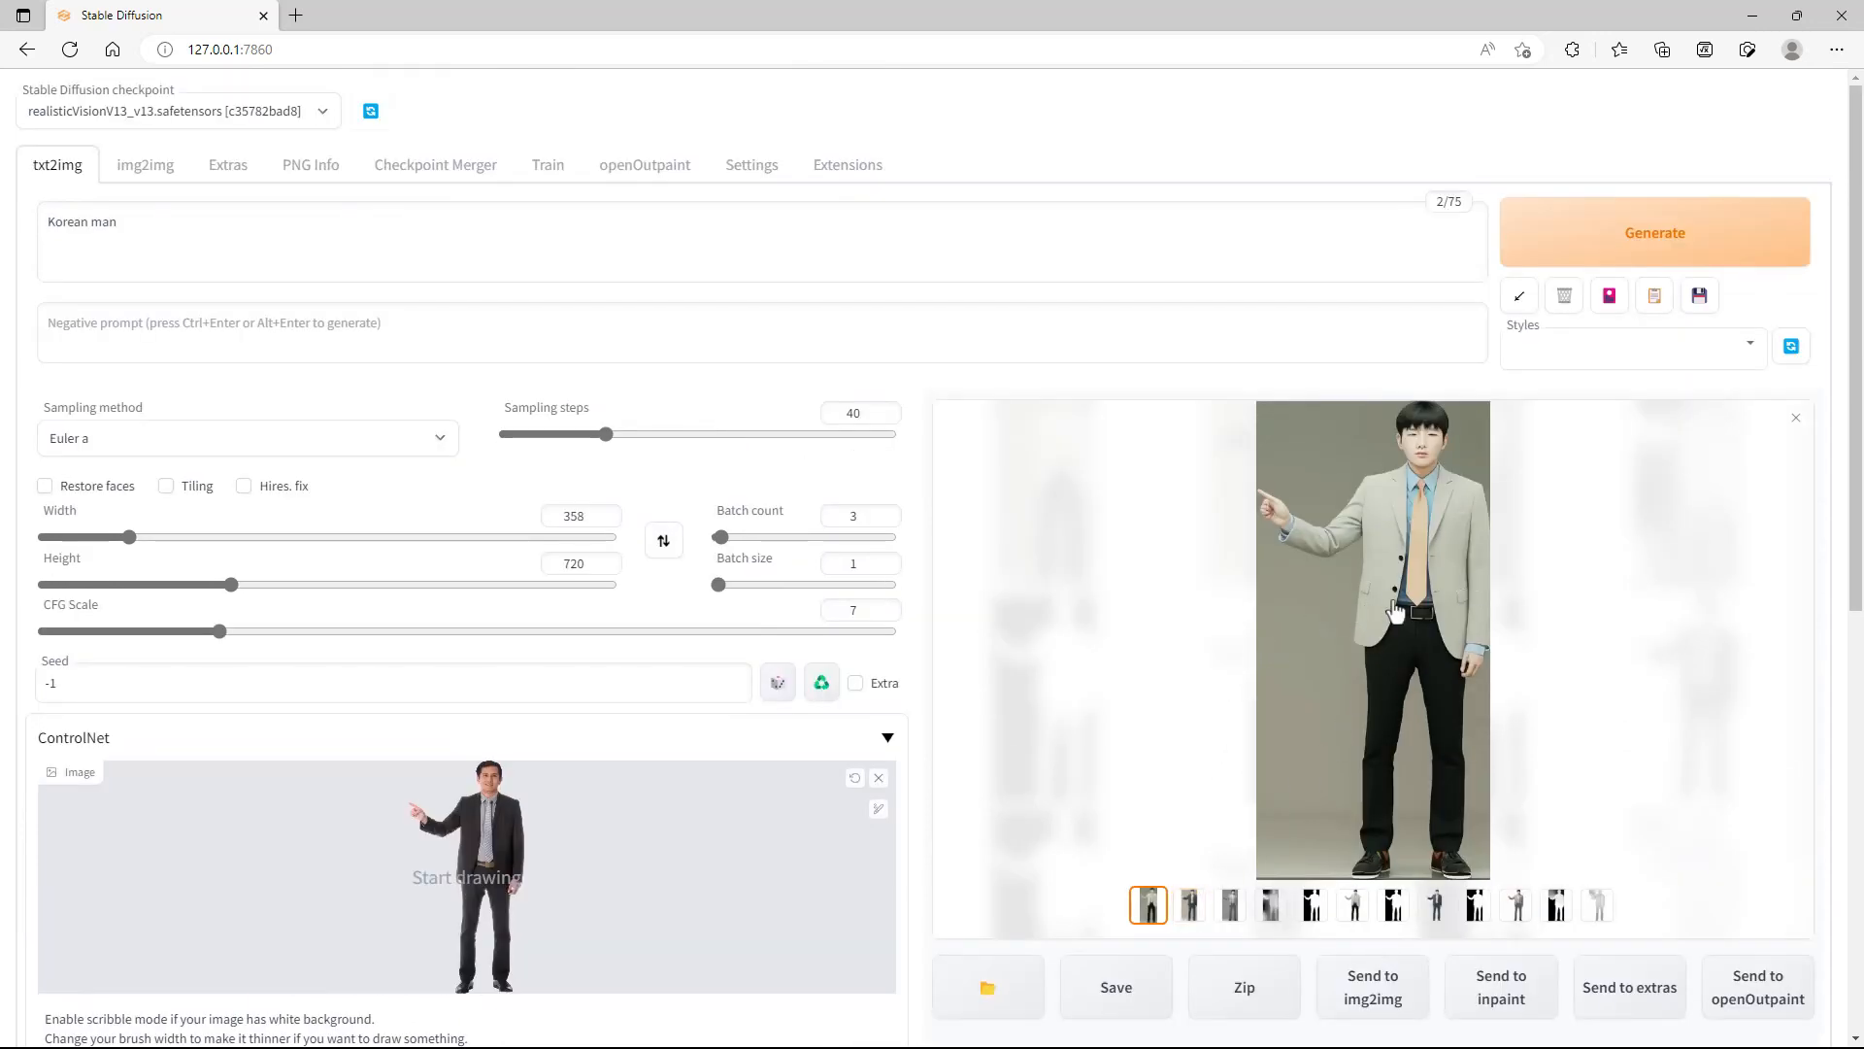
Step: View the three generated images with their original backgrounds at full size, and leave the image viewer
click(1396, 612)
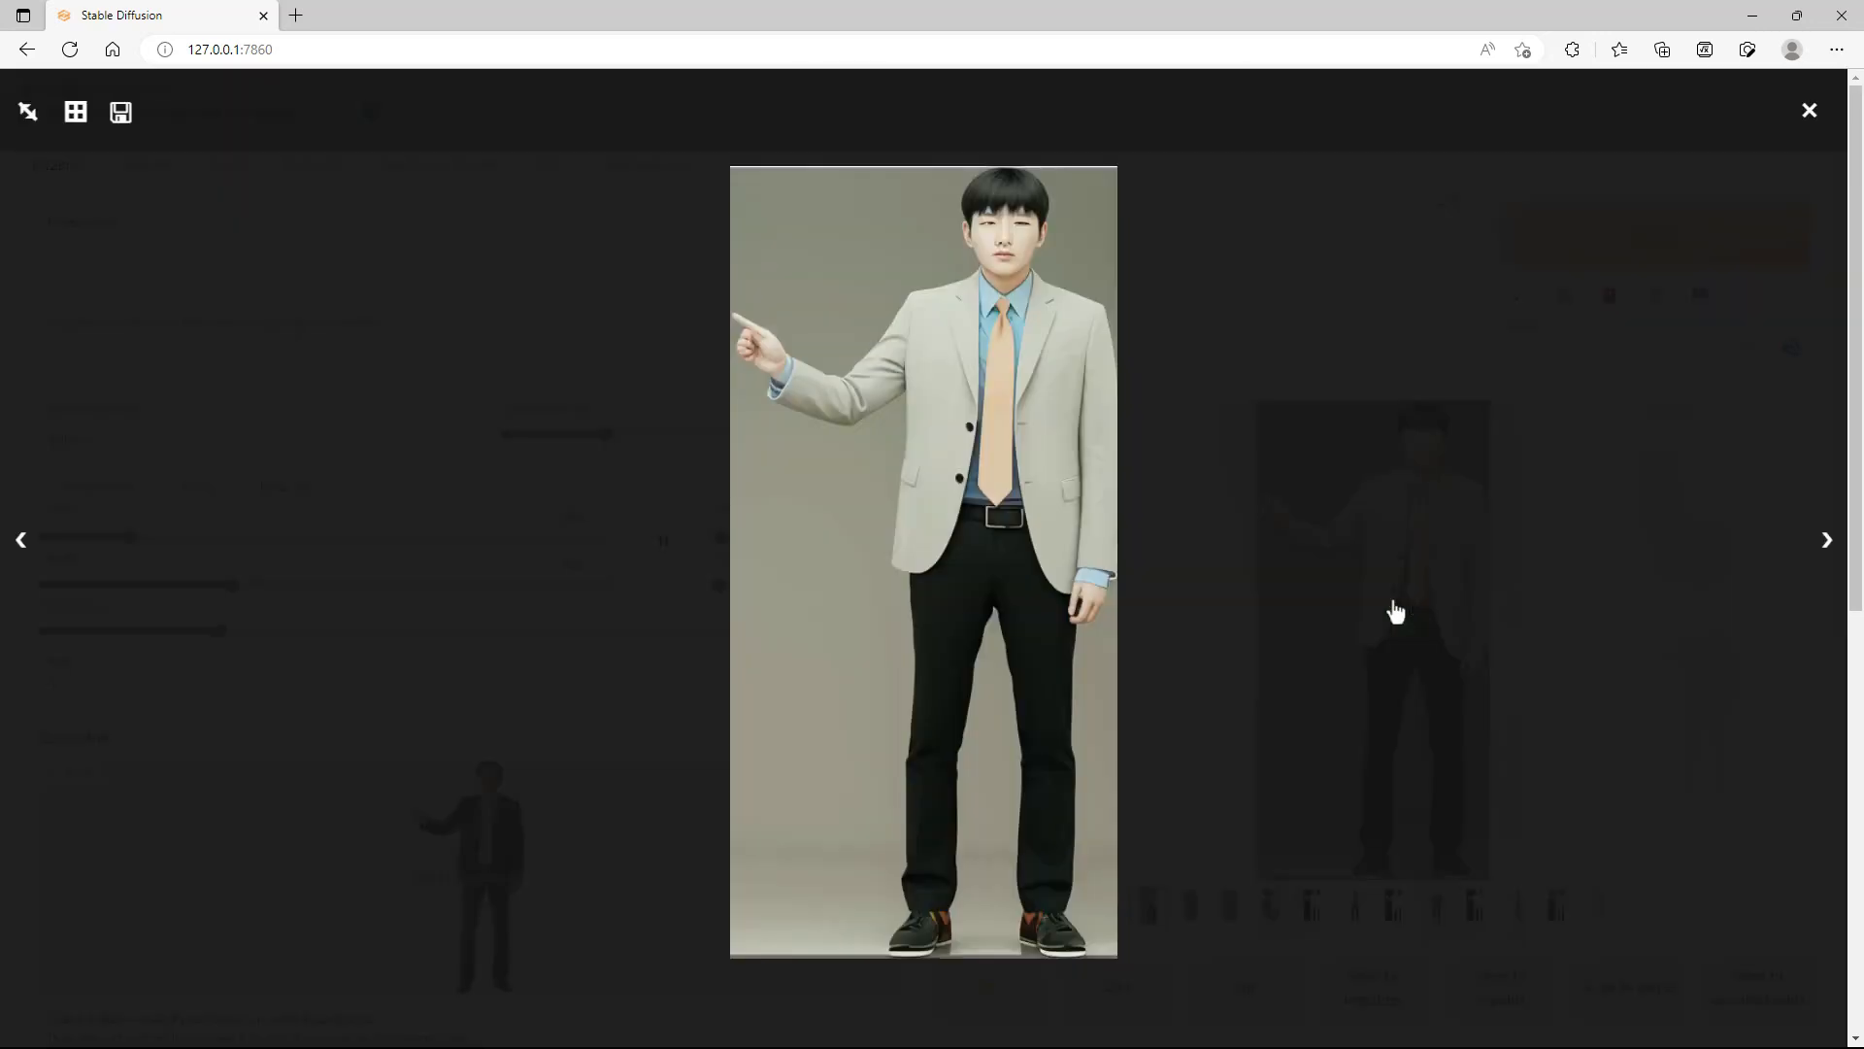
click(1824, 544)
click(1825, 544)
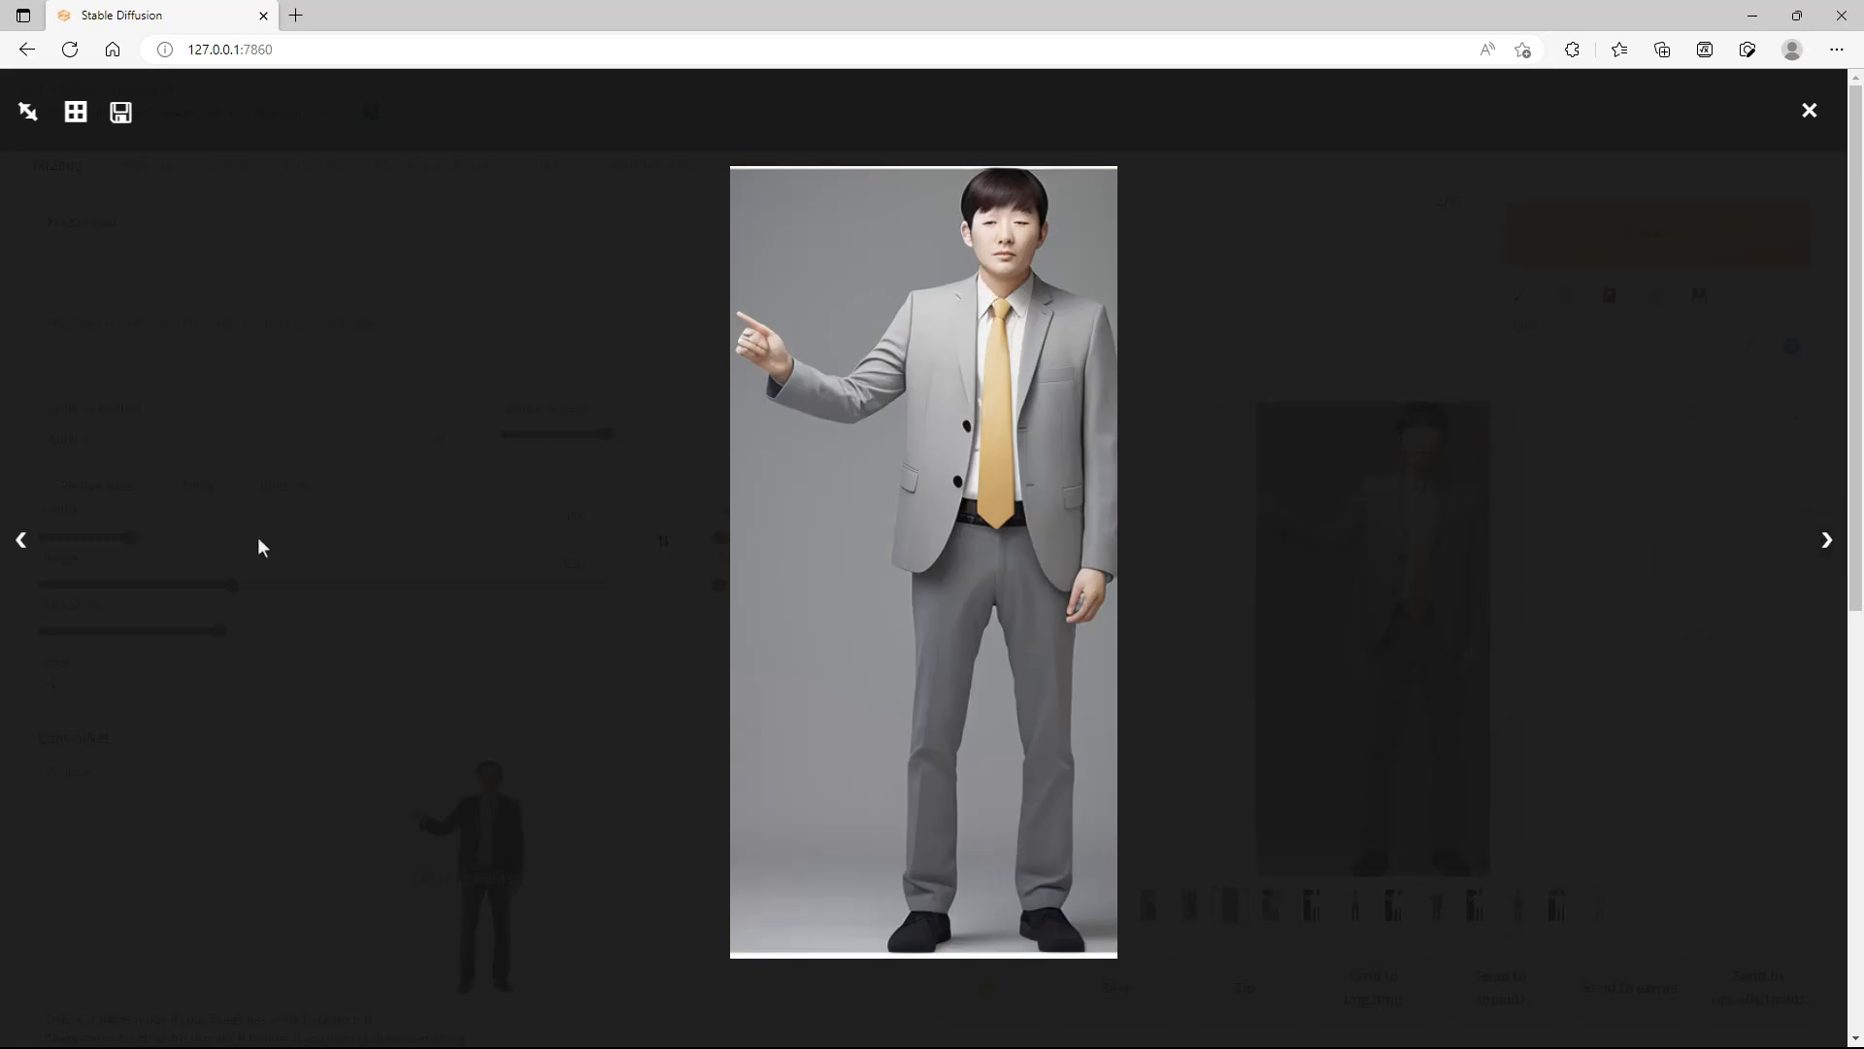
click(30, 559)
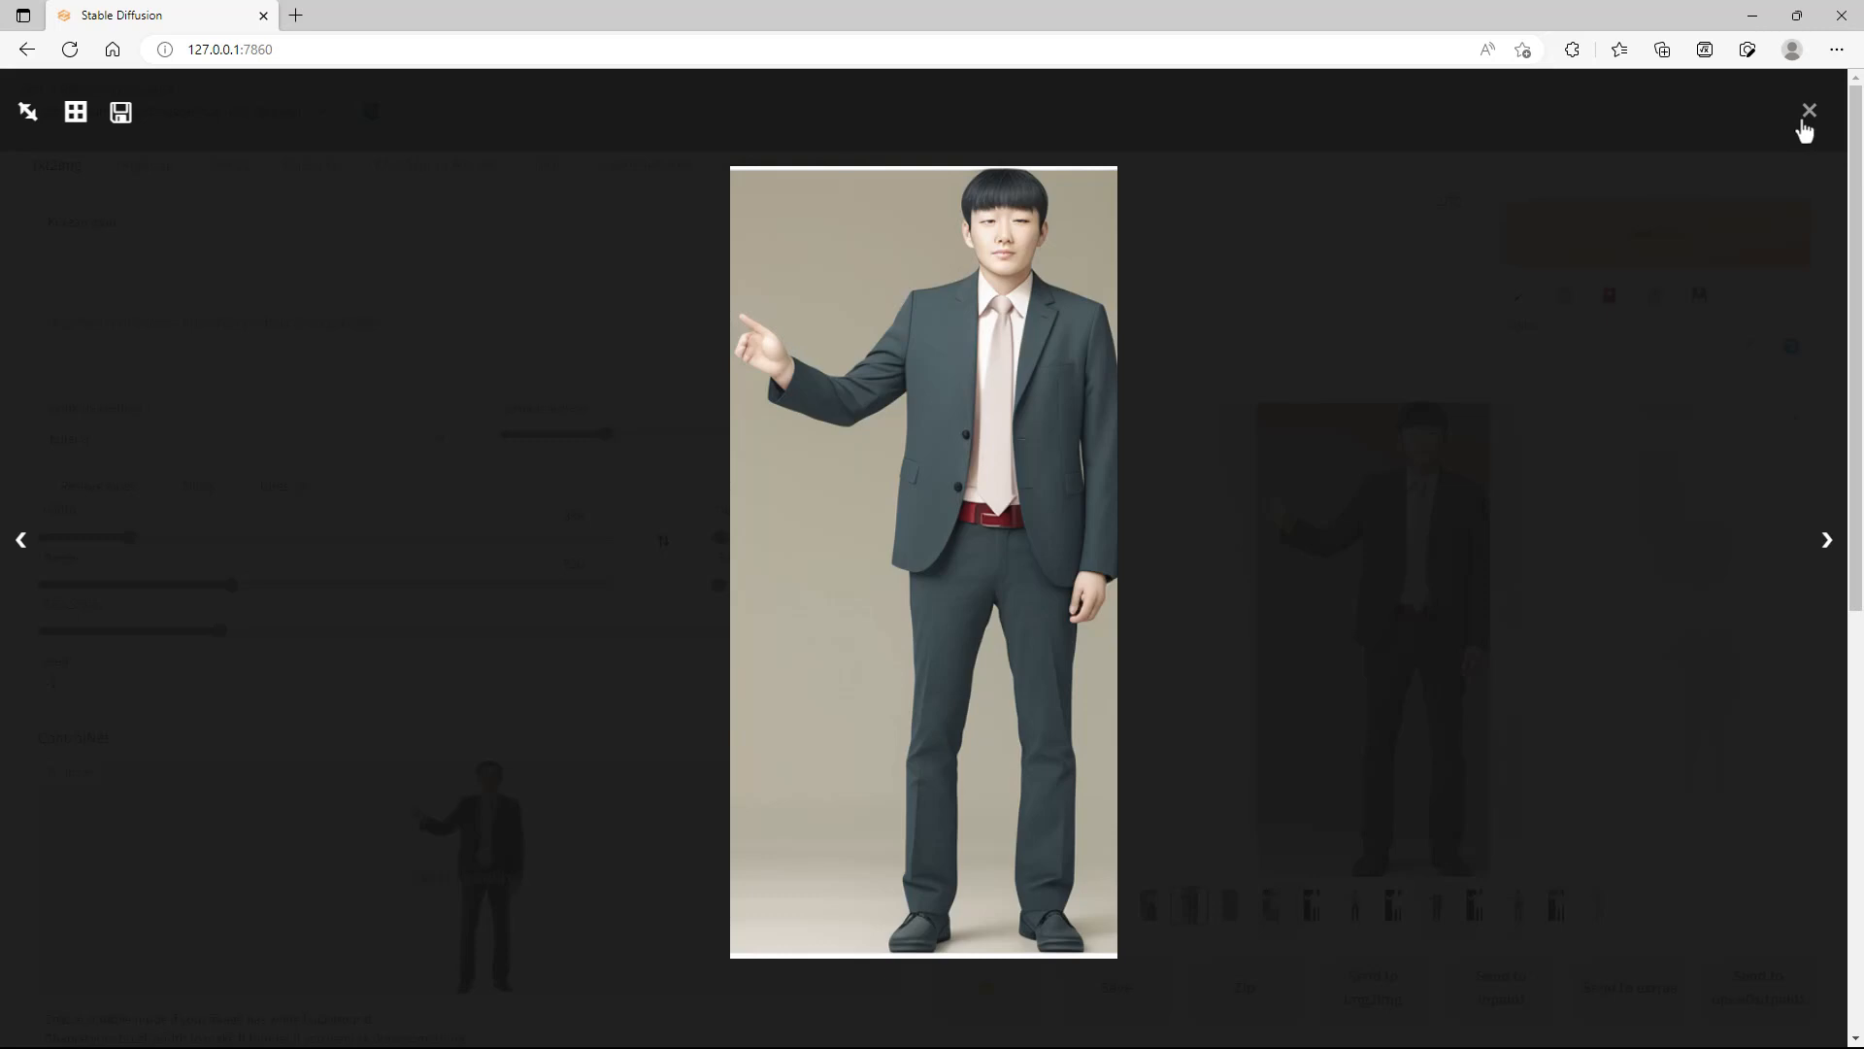
click(1805, 124)
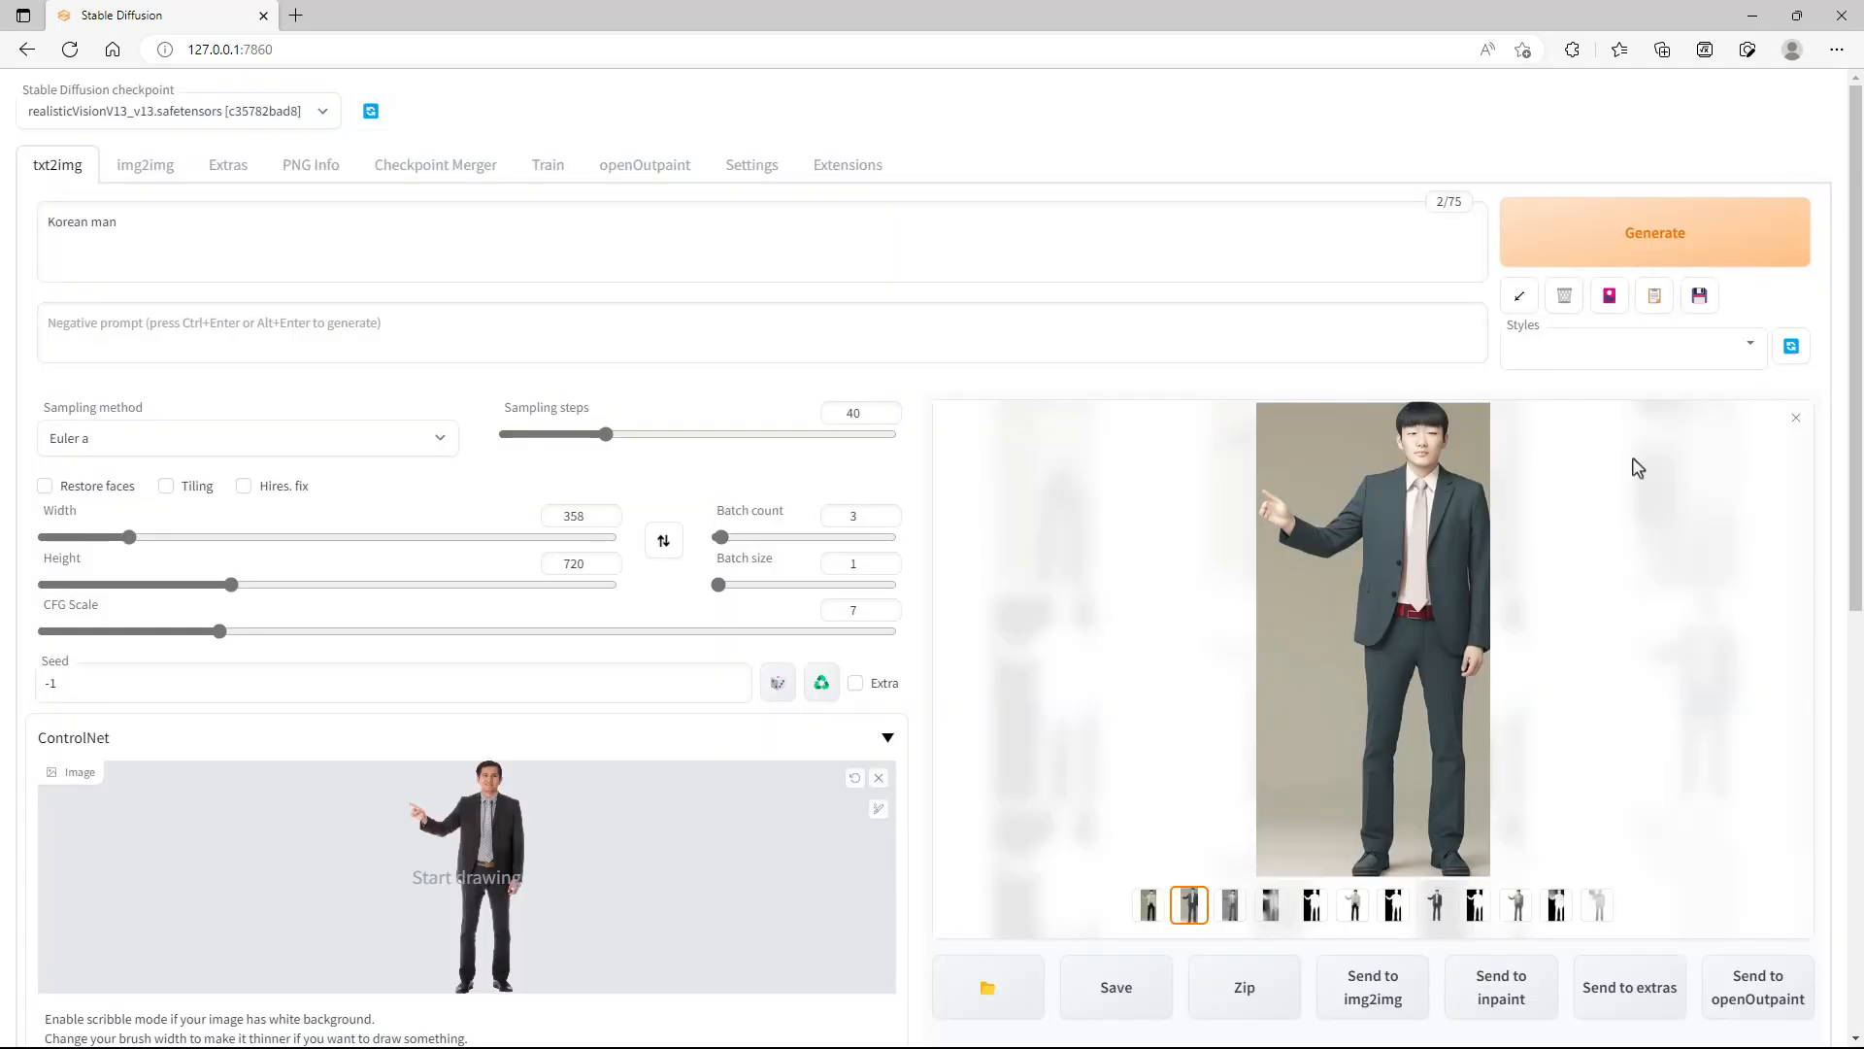
Step: Compare the original, depth map, mask and background-free results, viewing the cutout in the beige jacket at full size
scroll(1554, 796, down, 5)
scroll(1452, 565, up, 5)
click(1435, 904)
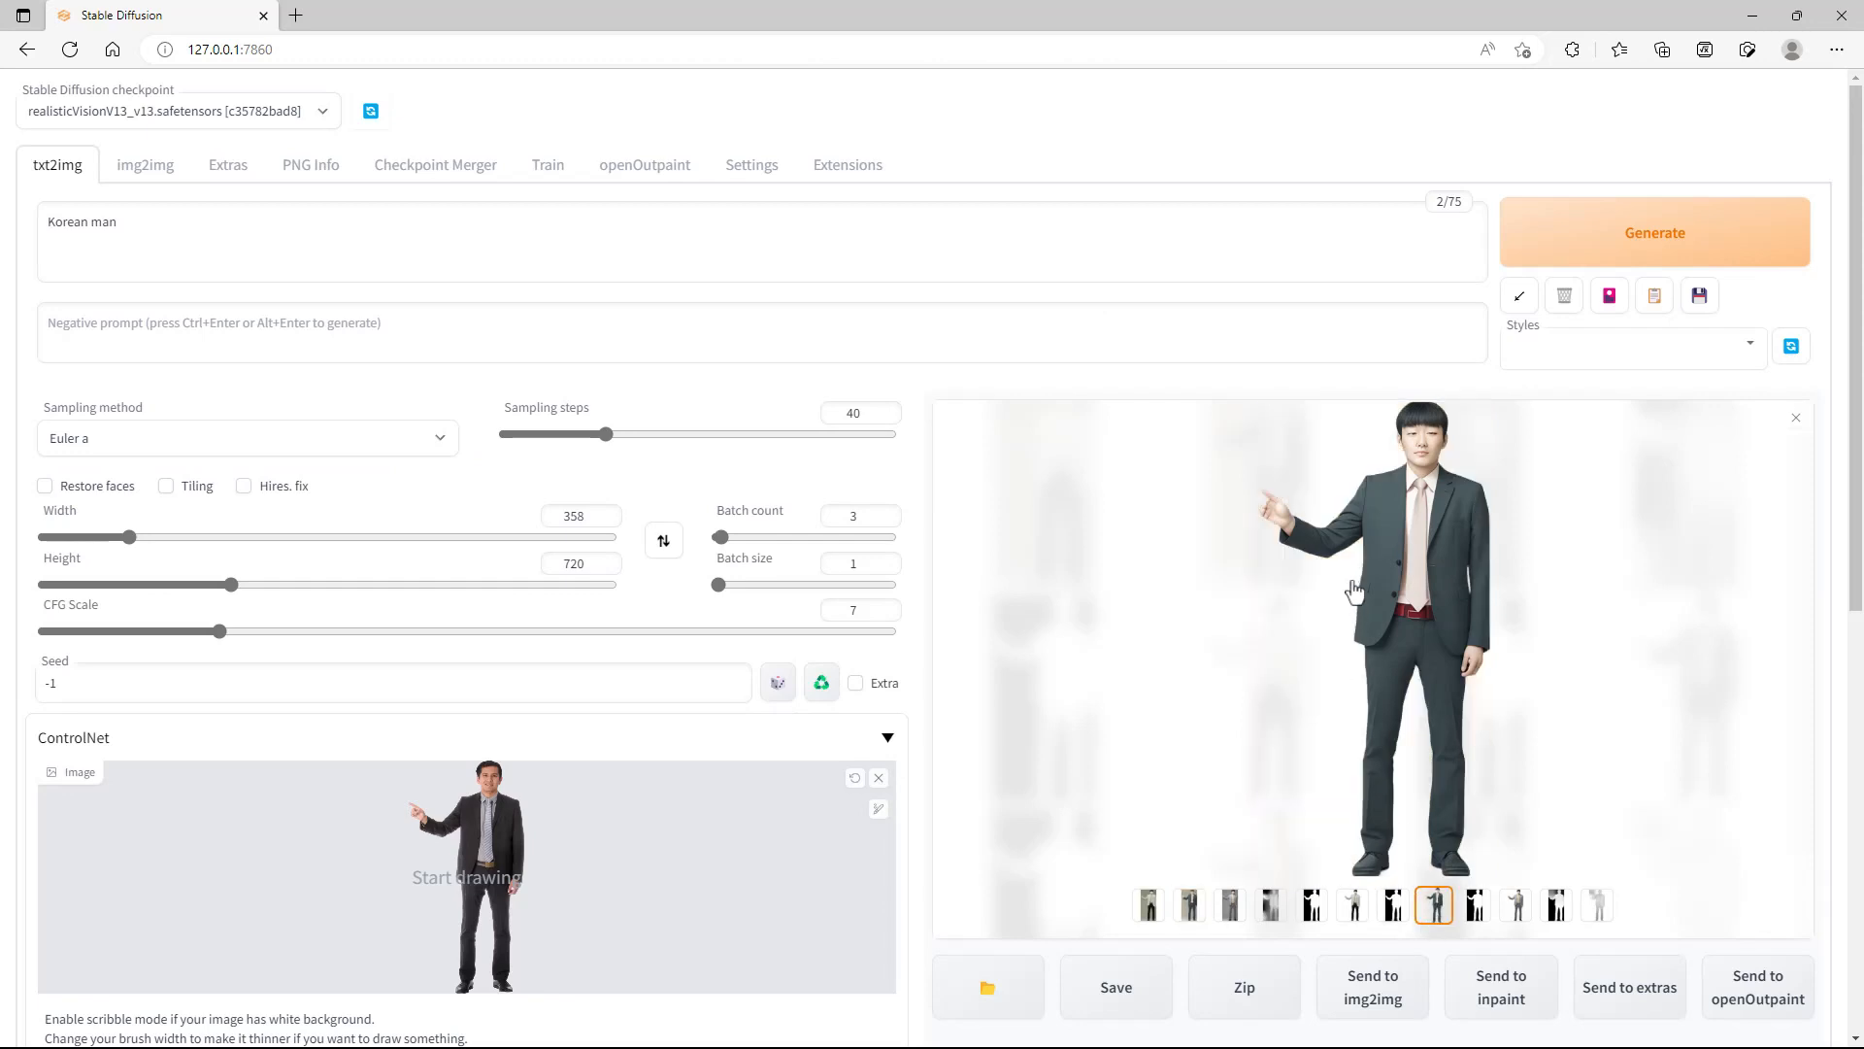
click(1149, 904)
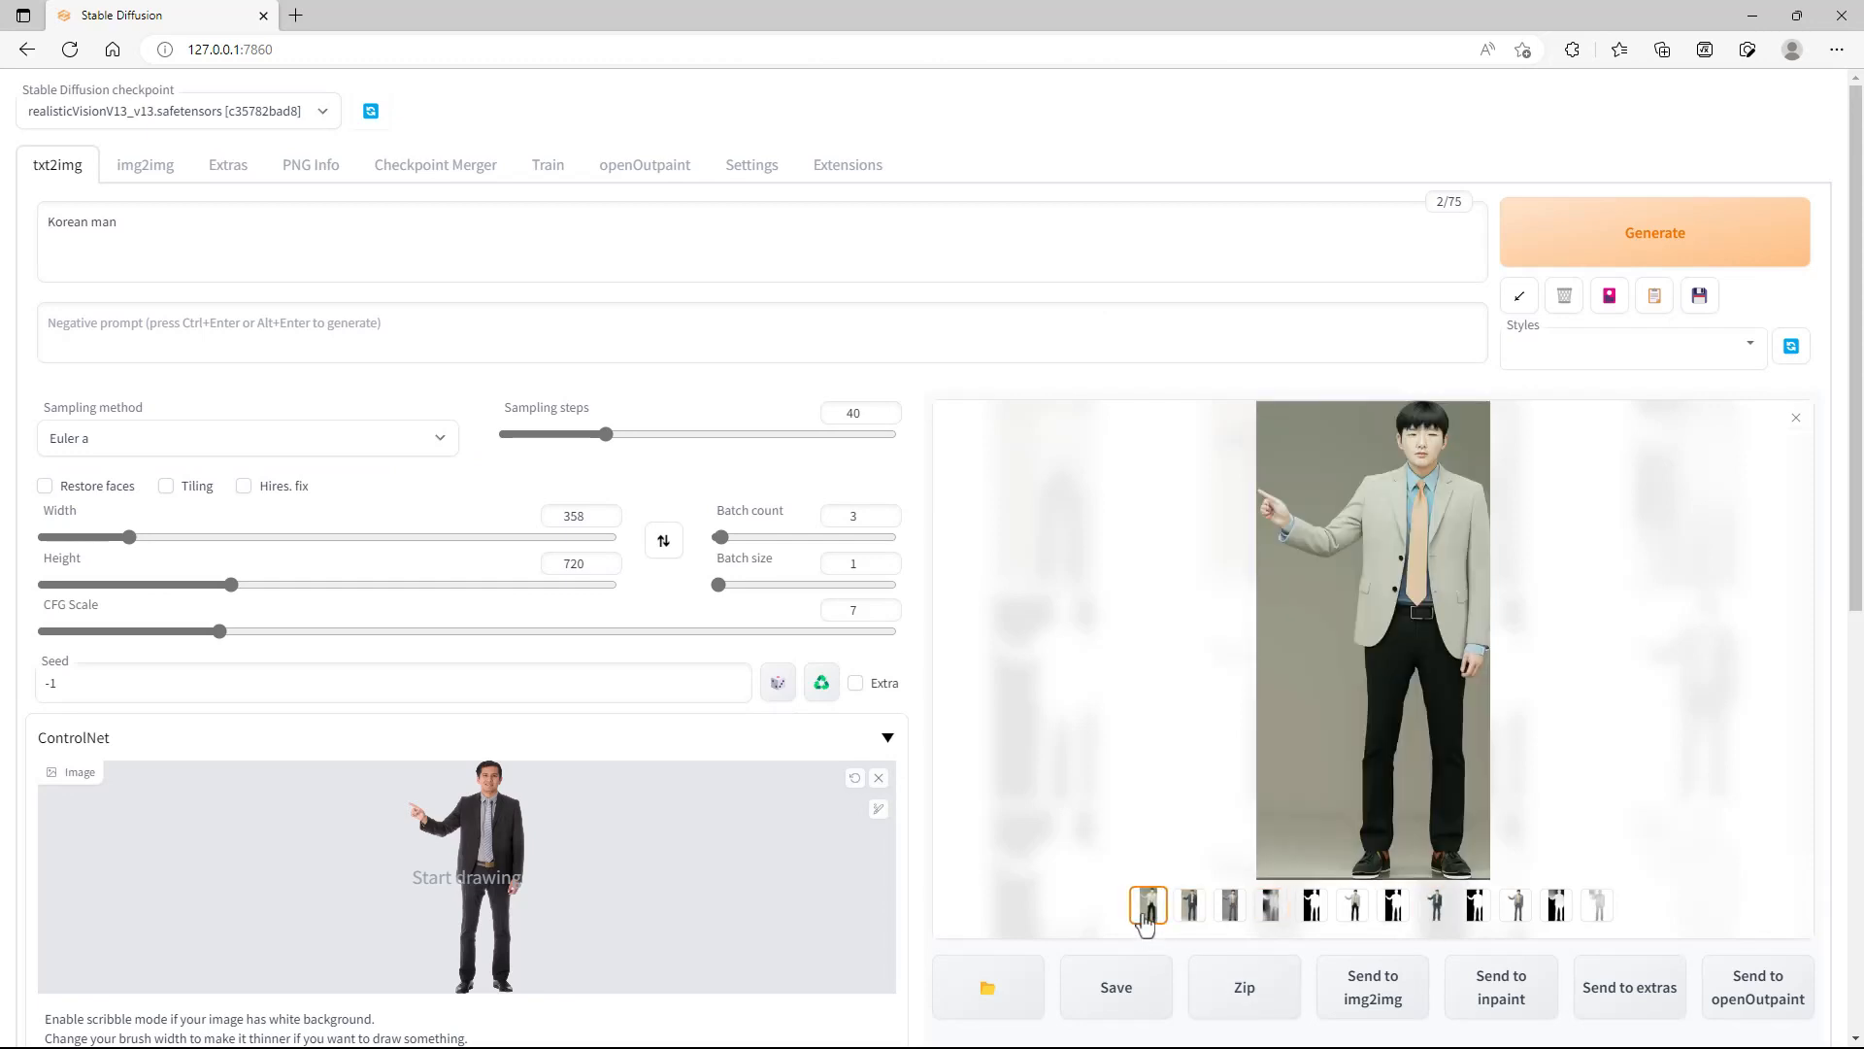
click(1270, 906)
click(1311, 906)
click(1354, 906)
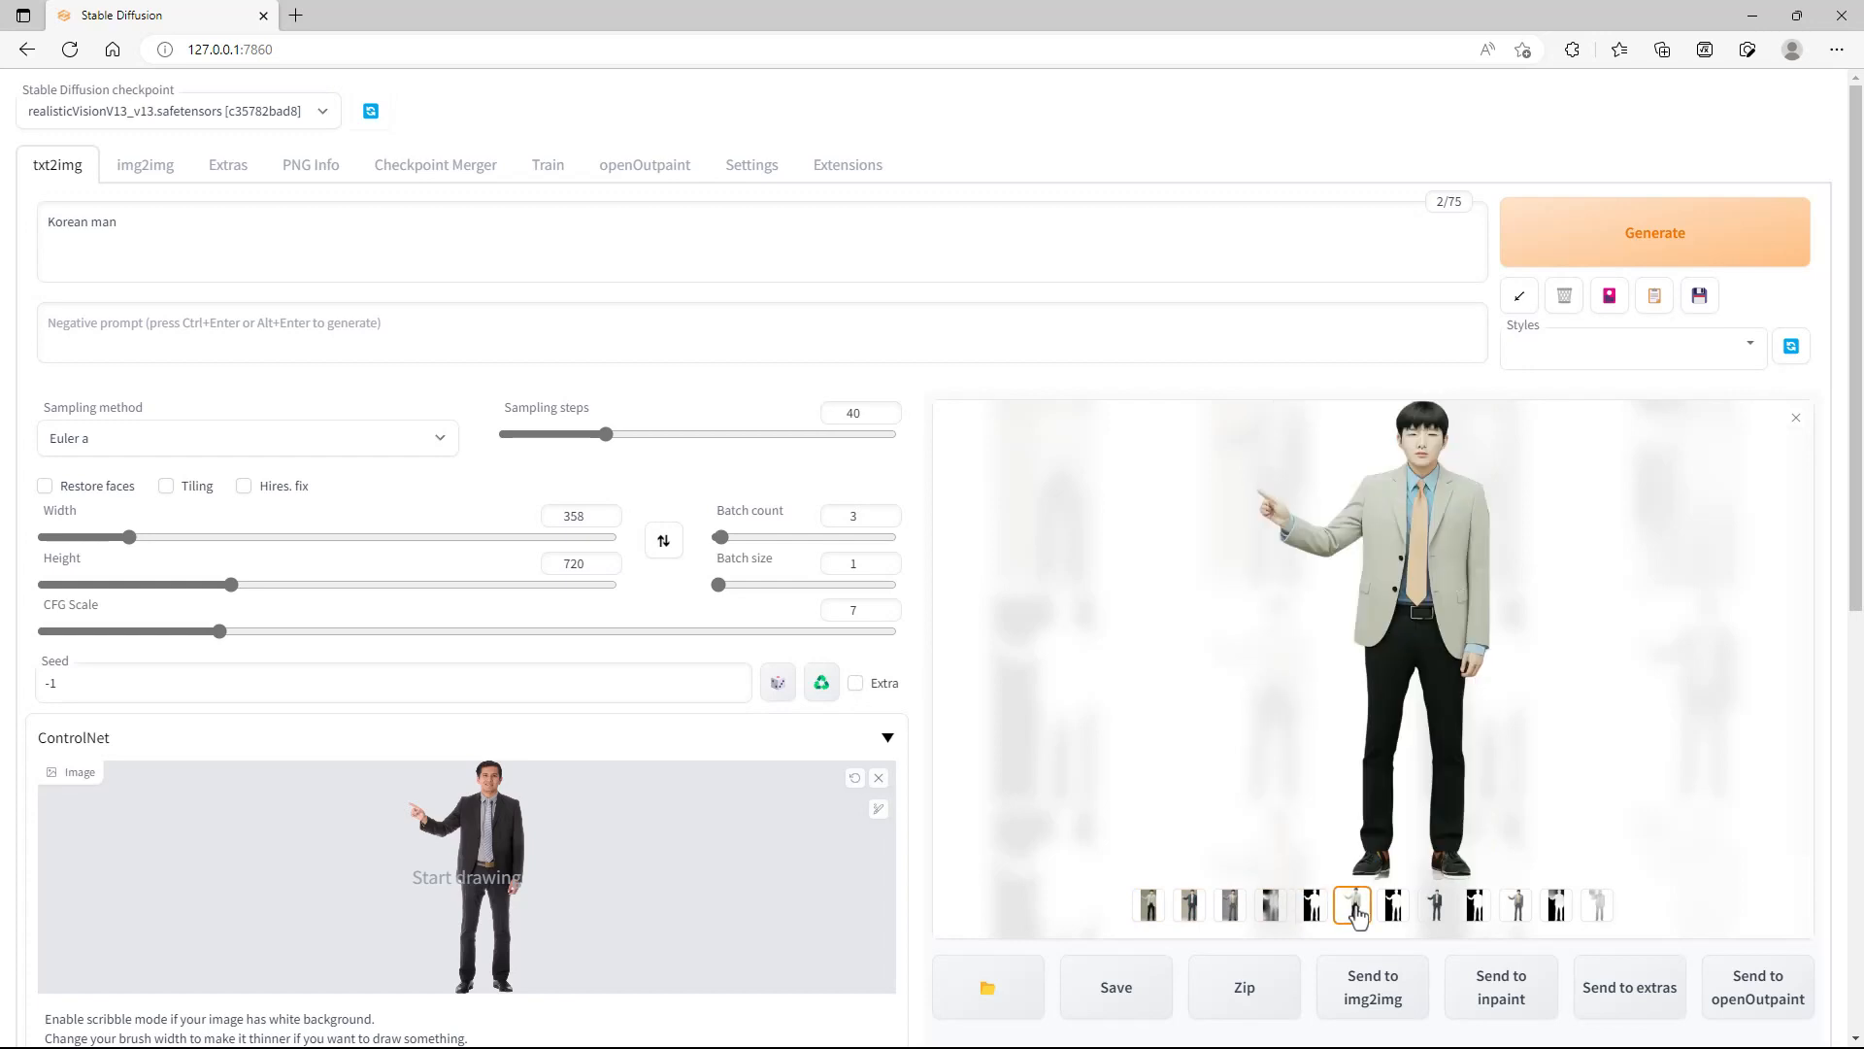
click(1422, 668)
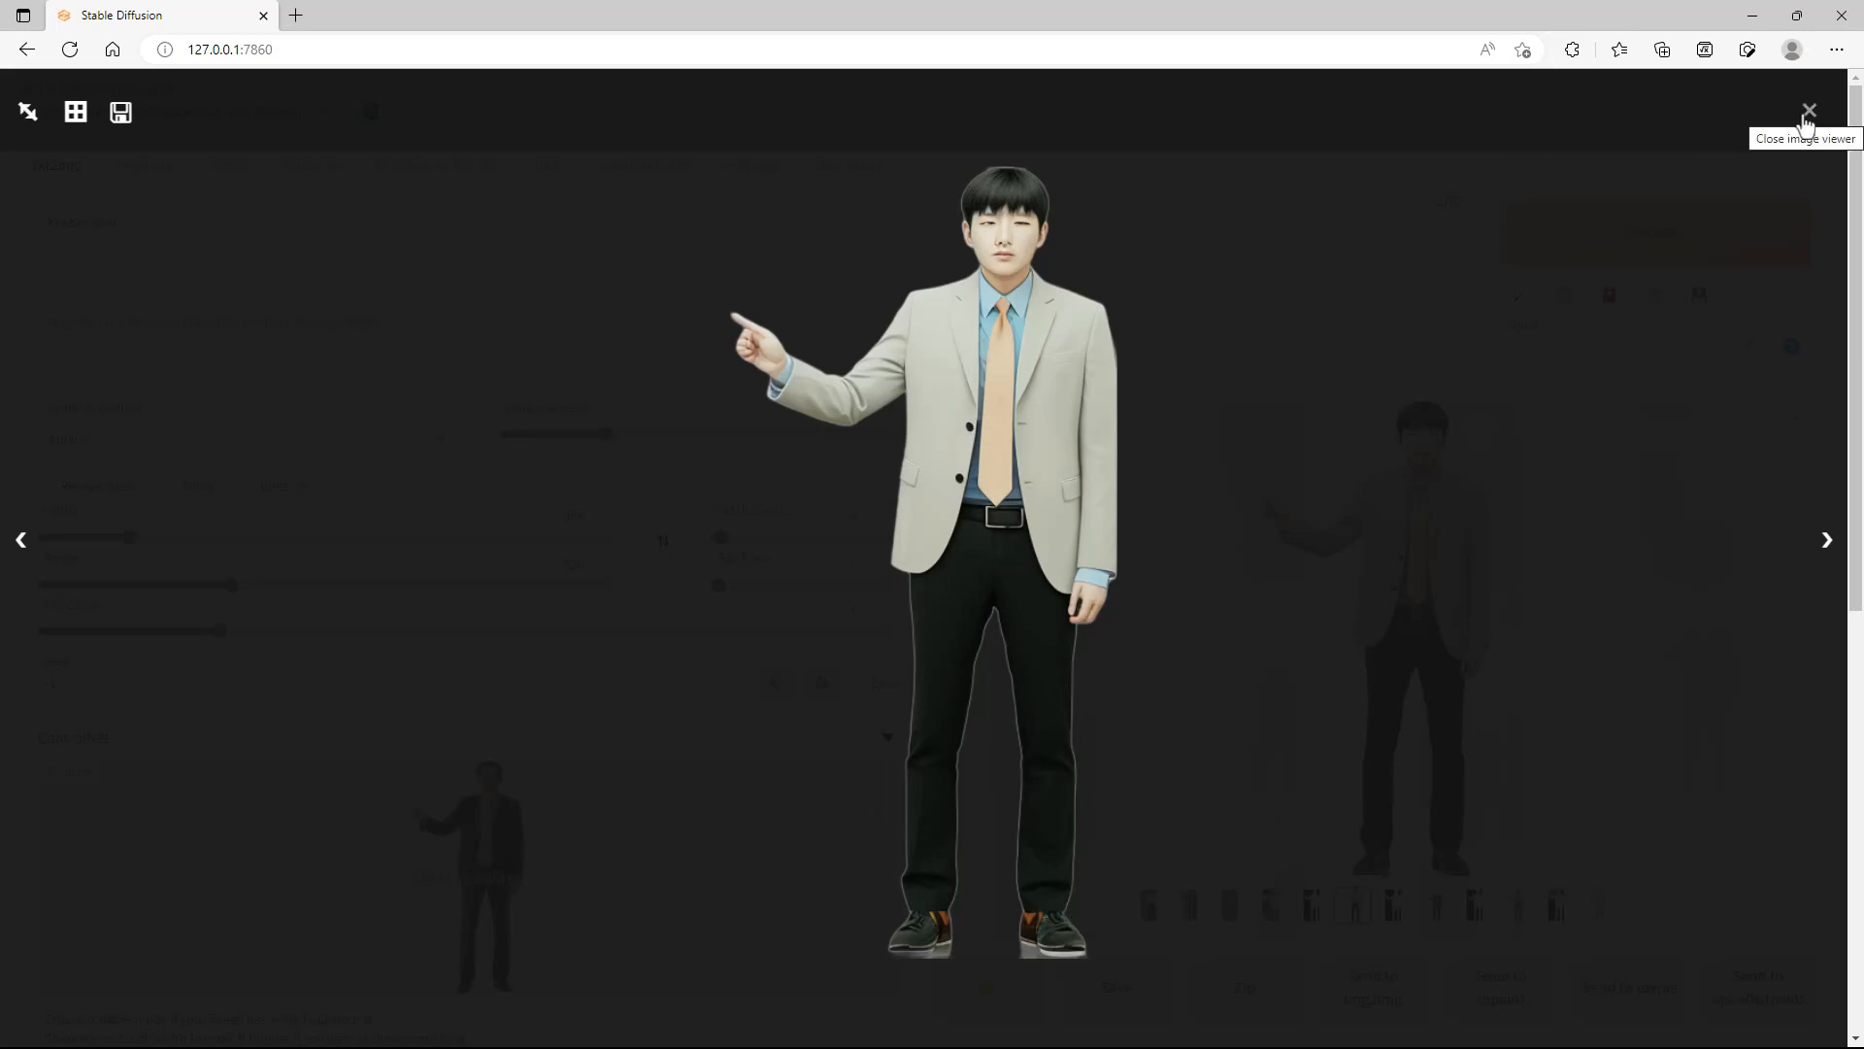
click(1808, 111)
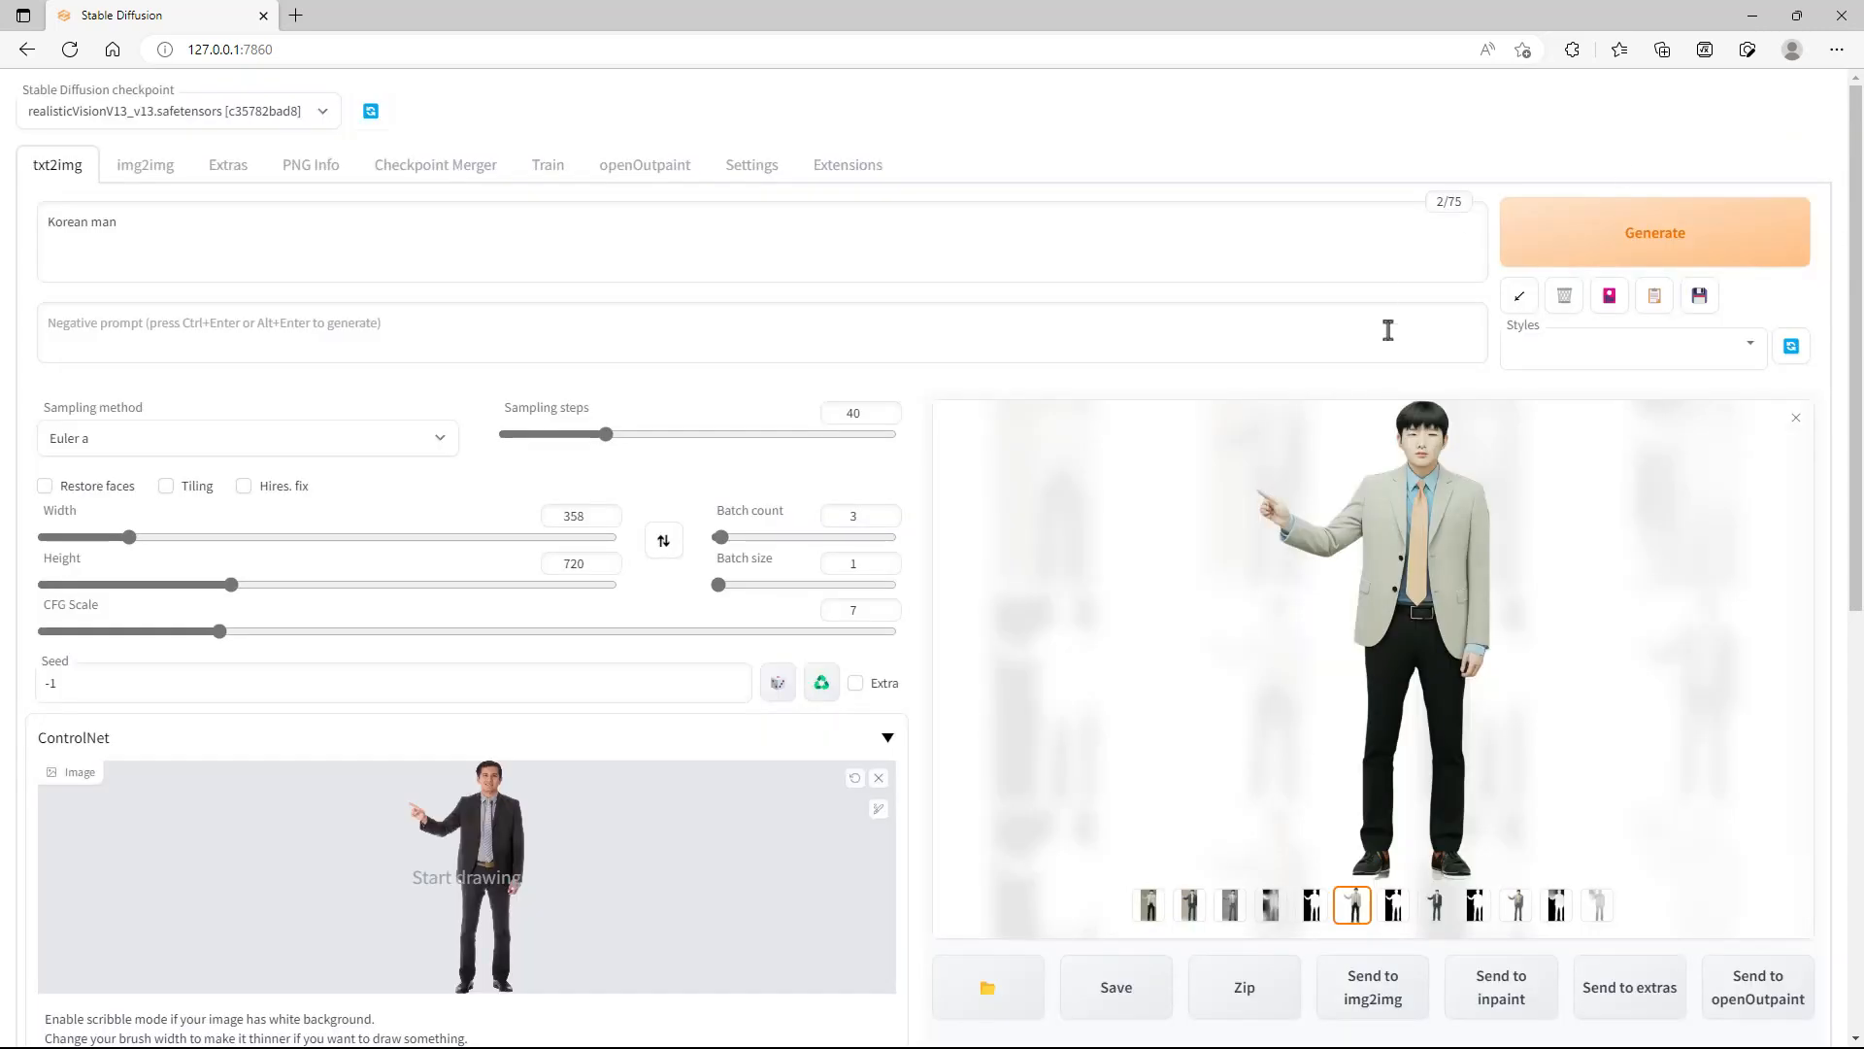
Step: Open the background-free image of the man in the beige jacket at full size and bring up its image options
click(1404, 568)
right_click(994, 416)
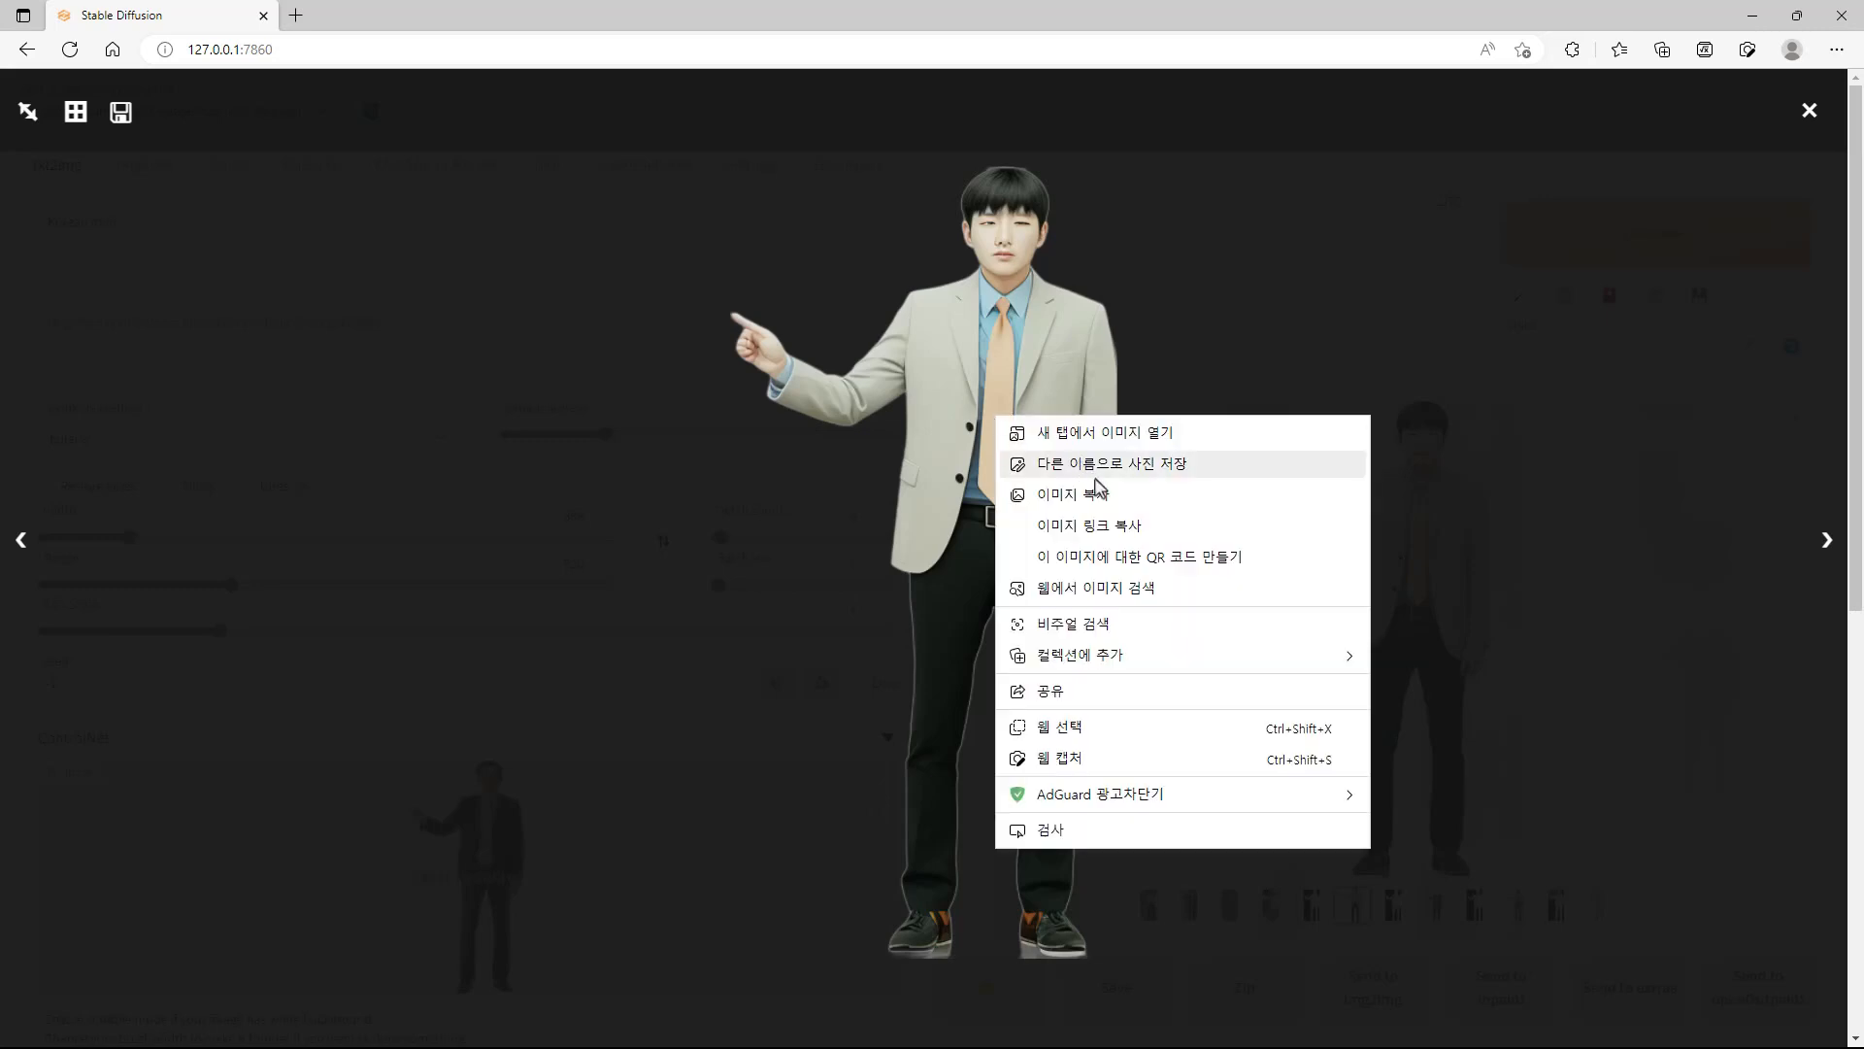